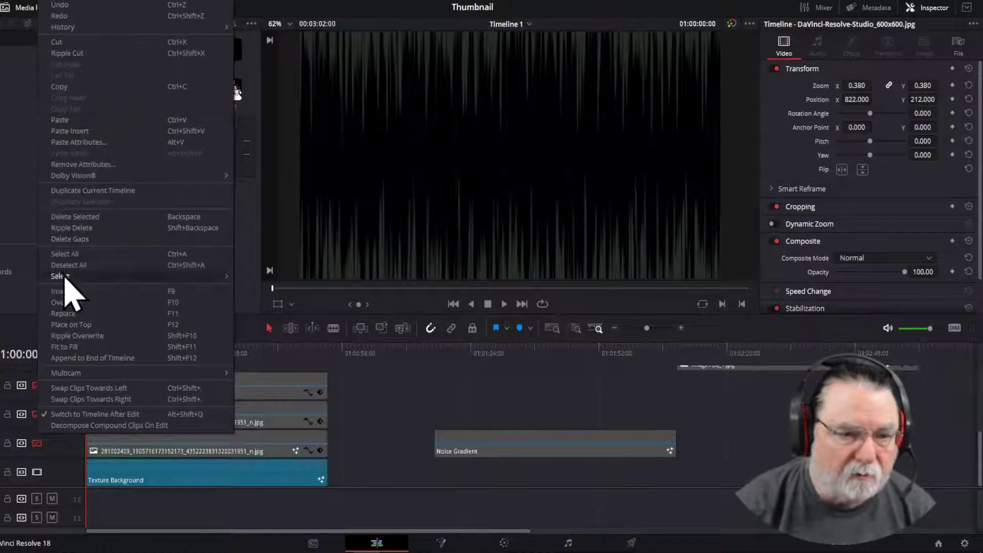
Step: Open the Project Manager and review the management and export options offered for the Youtube Banner One project
{"action": "left_click", "coordinate": [97, 7]}
{"action": "left_click", "coordinate": [23, 6]}
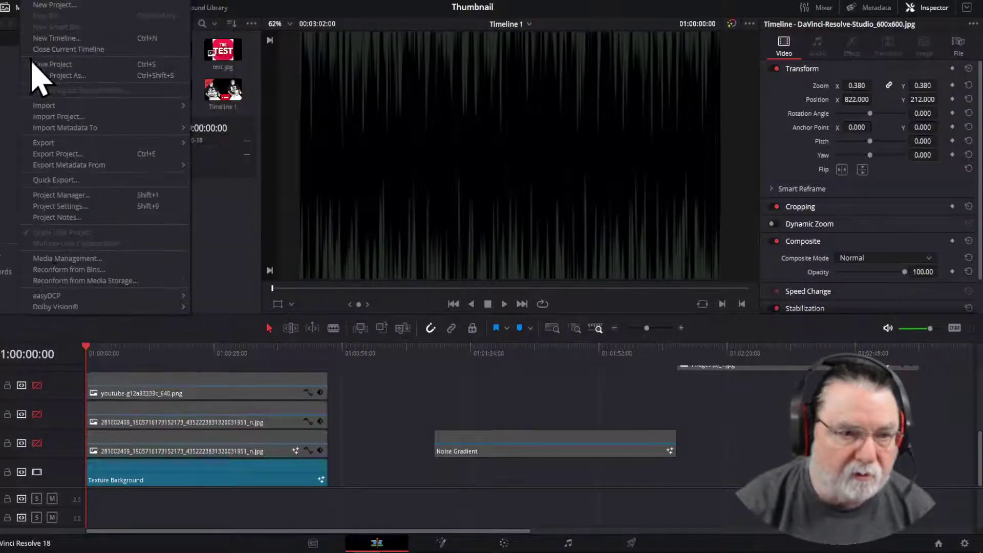
{"action": "left_click", "coordinate": [46, 196]}
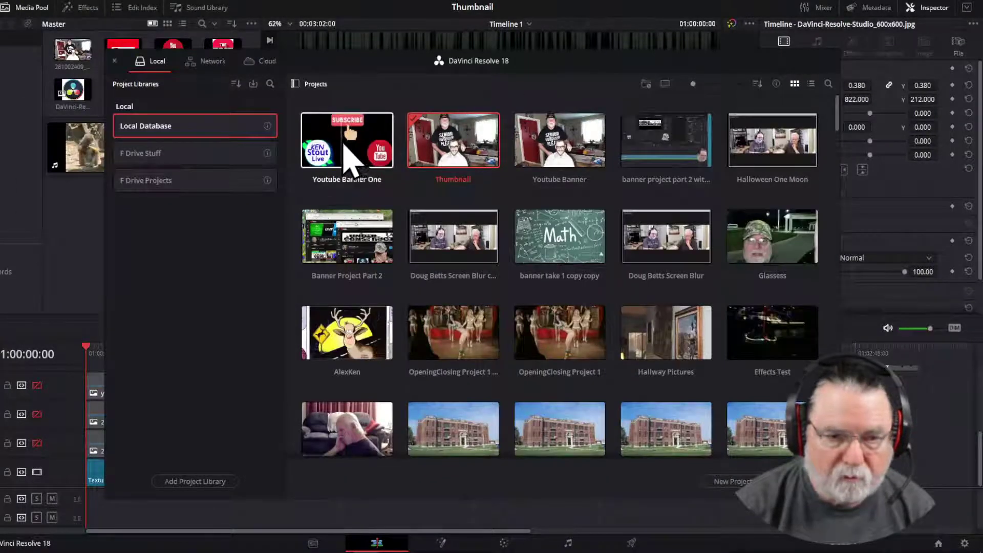
{"action": "right_click", "coordinate": [349, 148]}
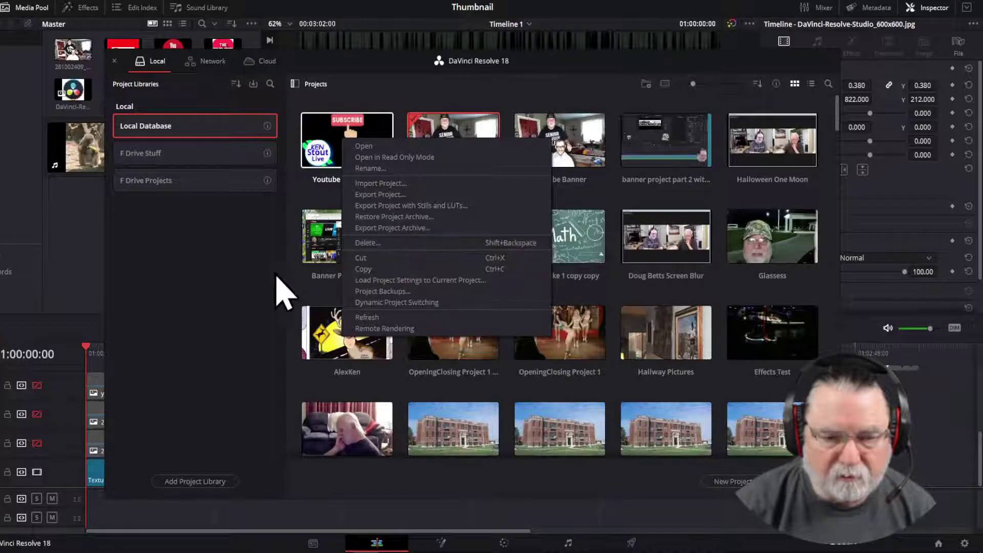
{"action": "left_click", "coordinate": [246, 270]}
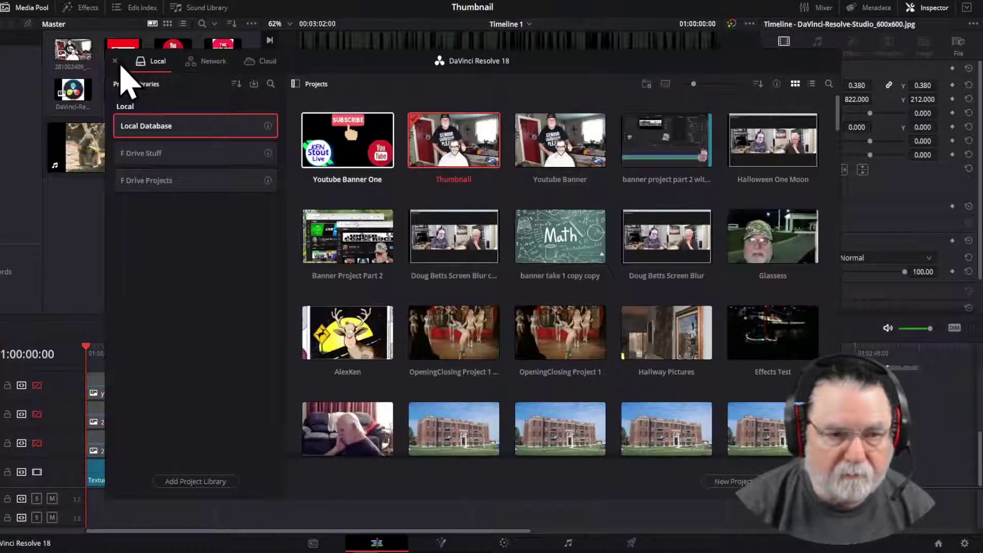
{"action": "key", "text": "Escape"}
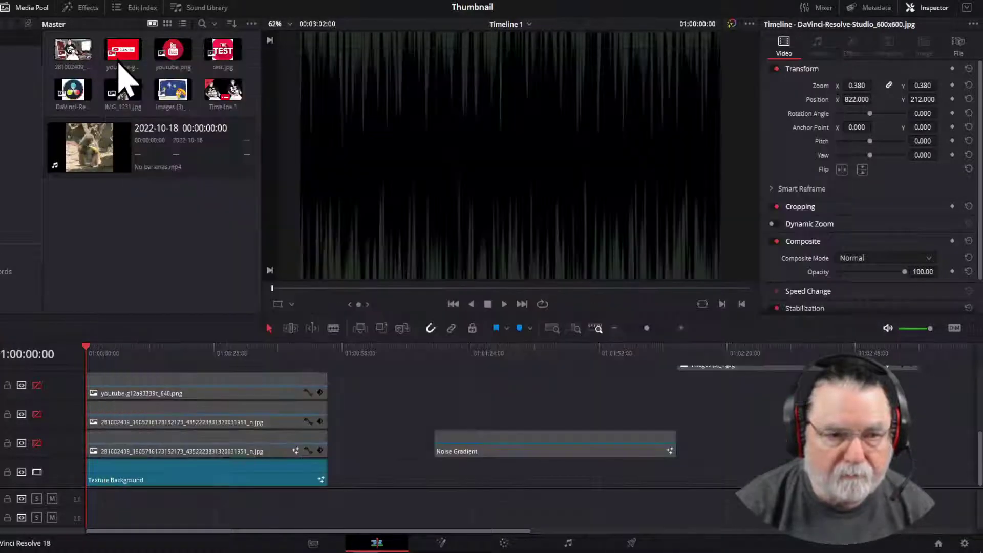
{"action": "left_click", "coordinate": [30, 2]}
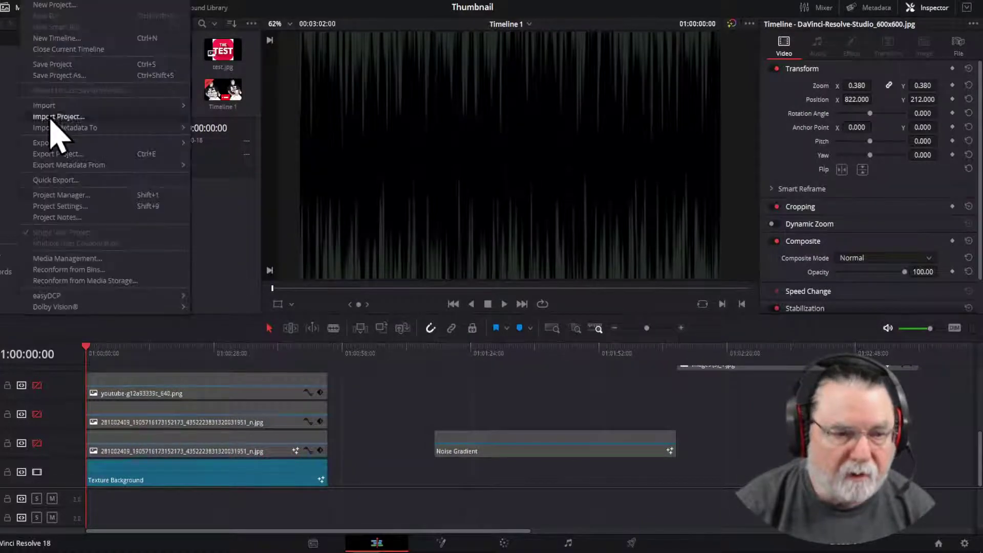
{"action": "left_click", "coordinate": [63, 197]}
{"action": "right_click", "coordinate": [333, 141]}
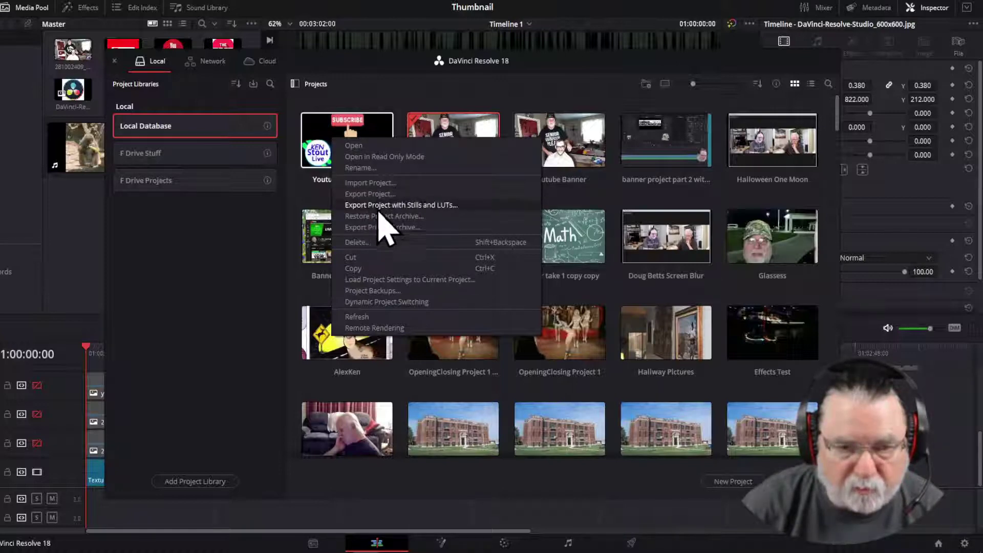
{"action": "left_click", "coordinate": [167, 336]}
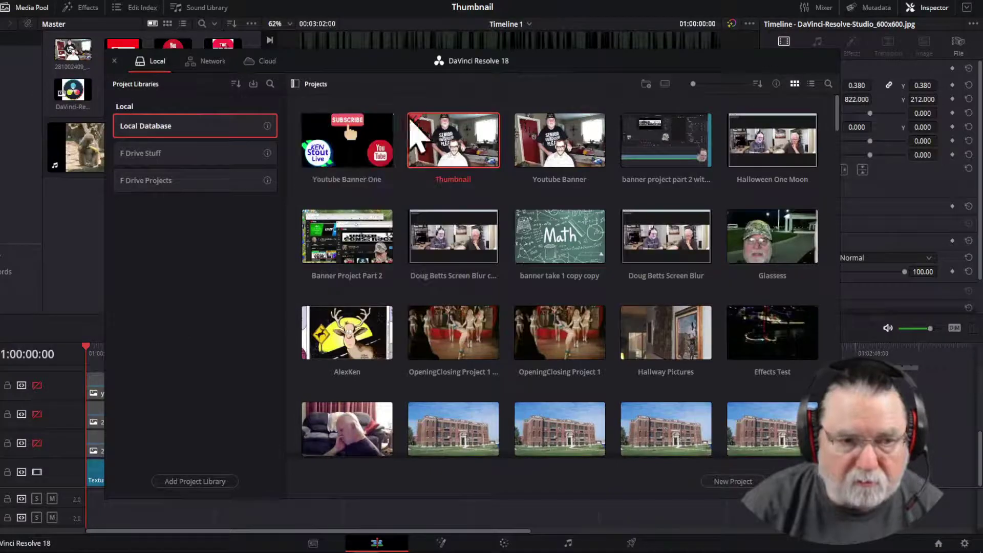
{"action": "left_click", "coordinate": [114, 61]}
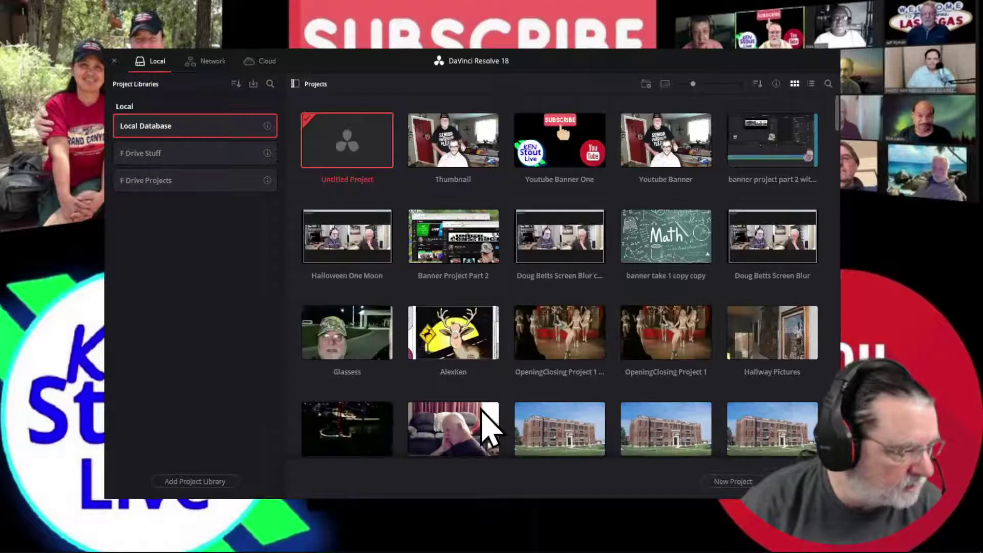
Step: Open the Untitled Project and save its settings with a 1280 x 720 HD 720P timeline resolution and a 30 fps timeline frame rate
{"action": "double_click", "coordinate": [354, 162]}
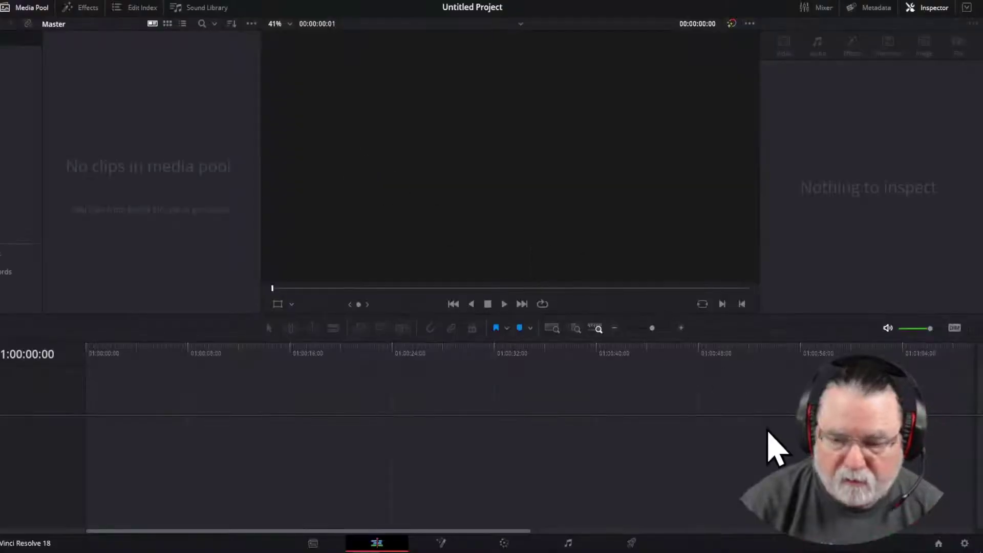
{"action": "left_click", "coordinate": [965, 543]}
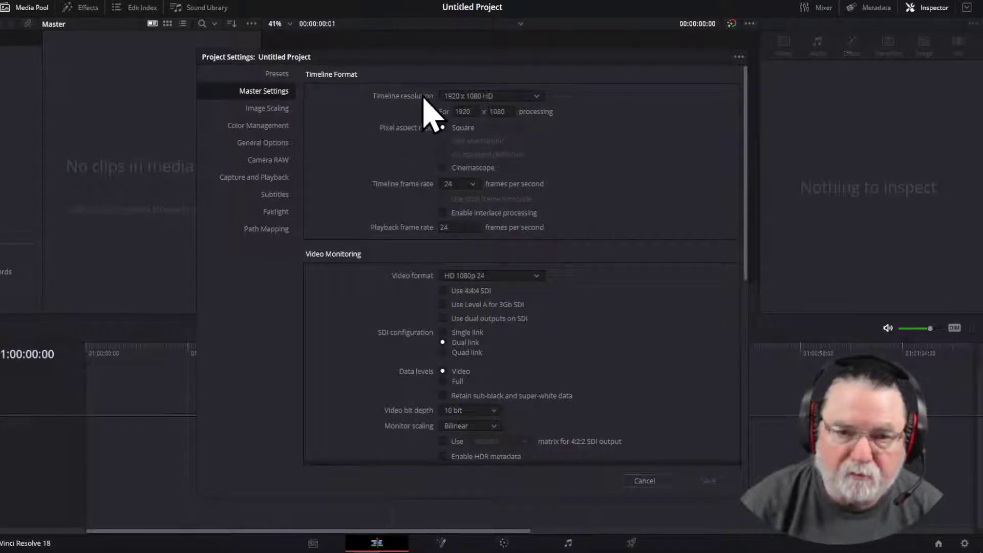
{"action": "left_click", "coordinate": [540, 101]}
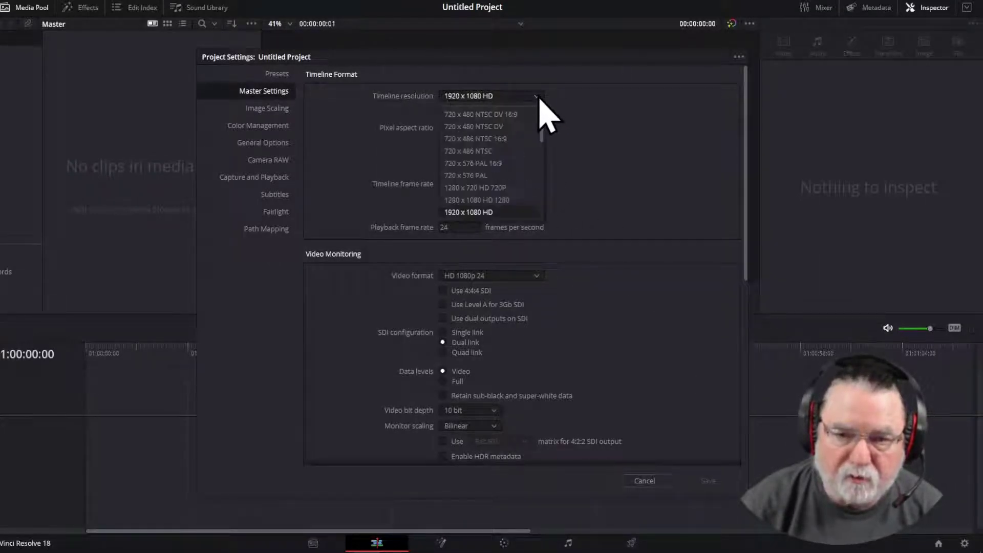
{"action": "left_click", "coordinate": [481, 188]}
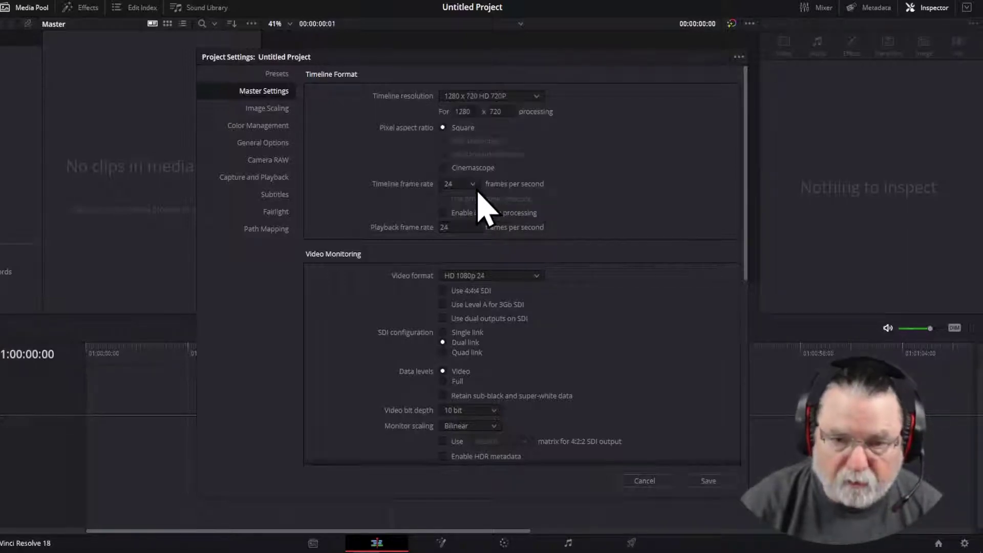
{"action": "left_click", "coordinate": [475, 191]}
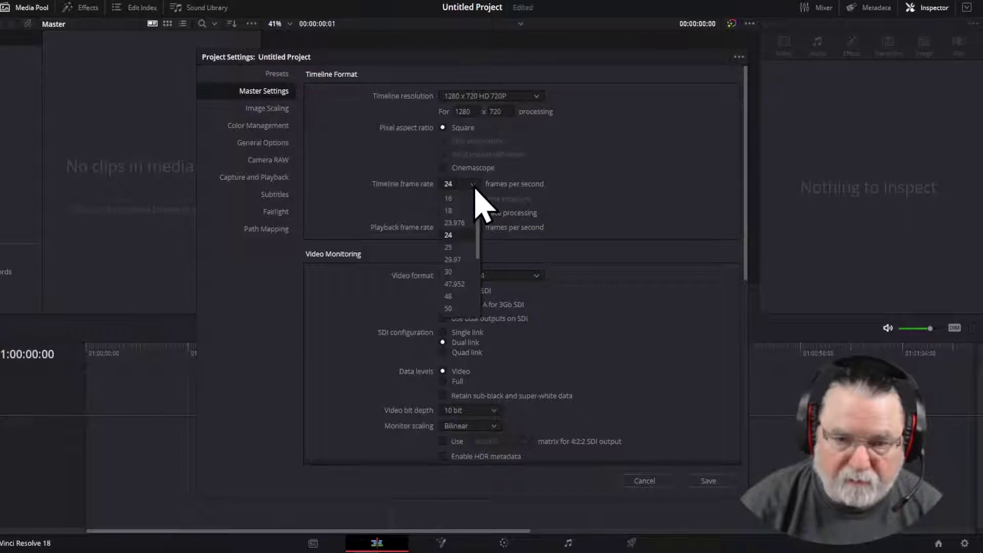
{"action": "left_click", "coordinate": [451, 281]}
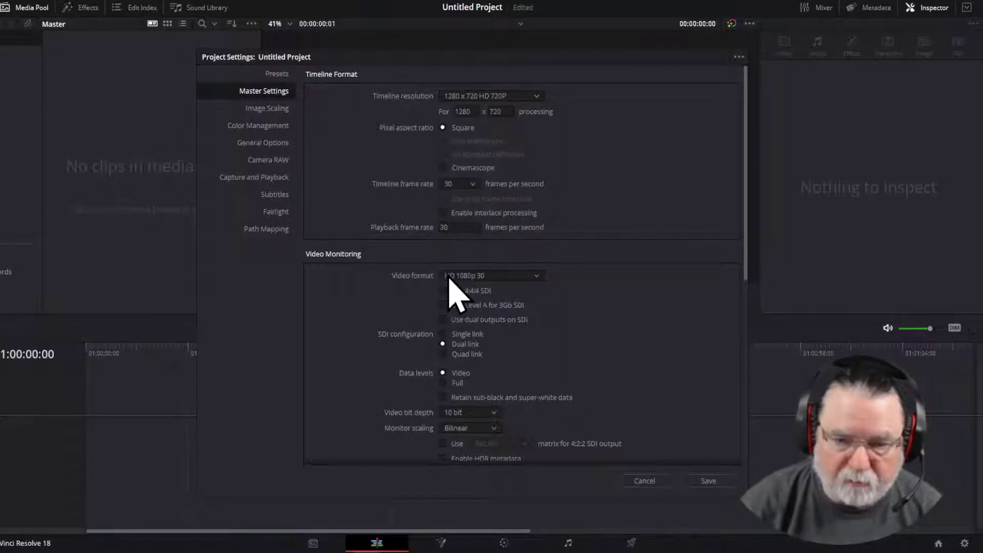
{"action": "left_click", "coordinate": [709, 481]}
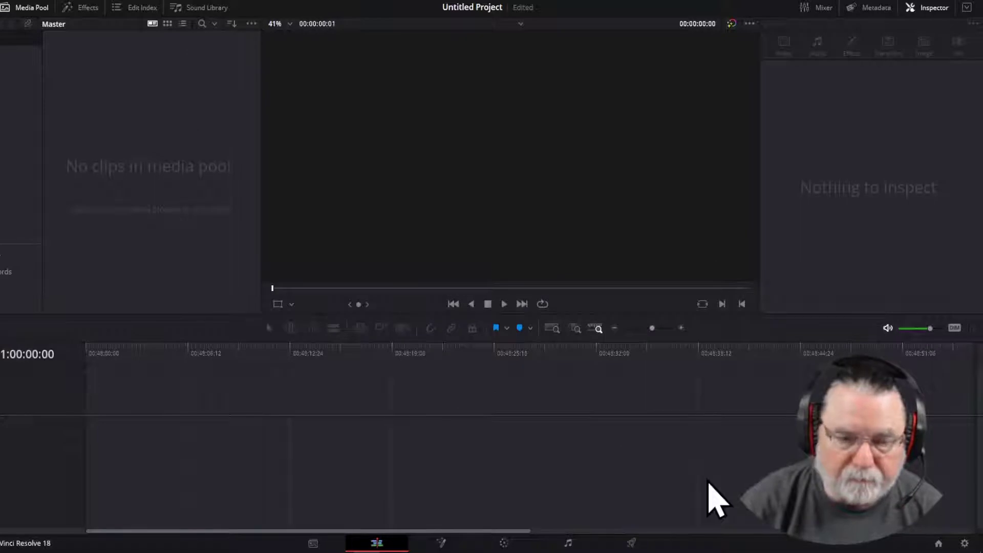
{"action": "right_click", "coordinate": [153, 152]}
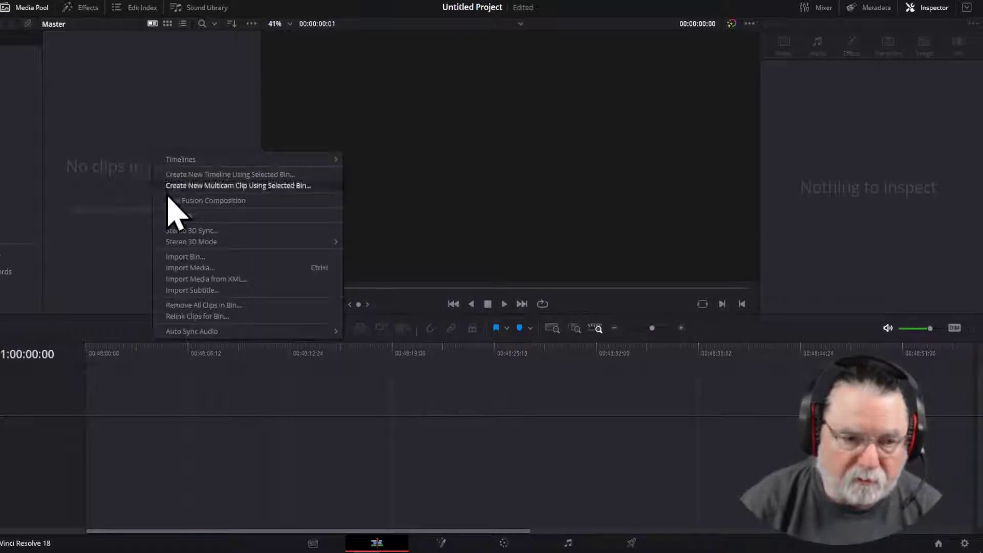
{"action": "left_click", "coordinate": [190, 268]}
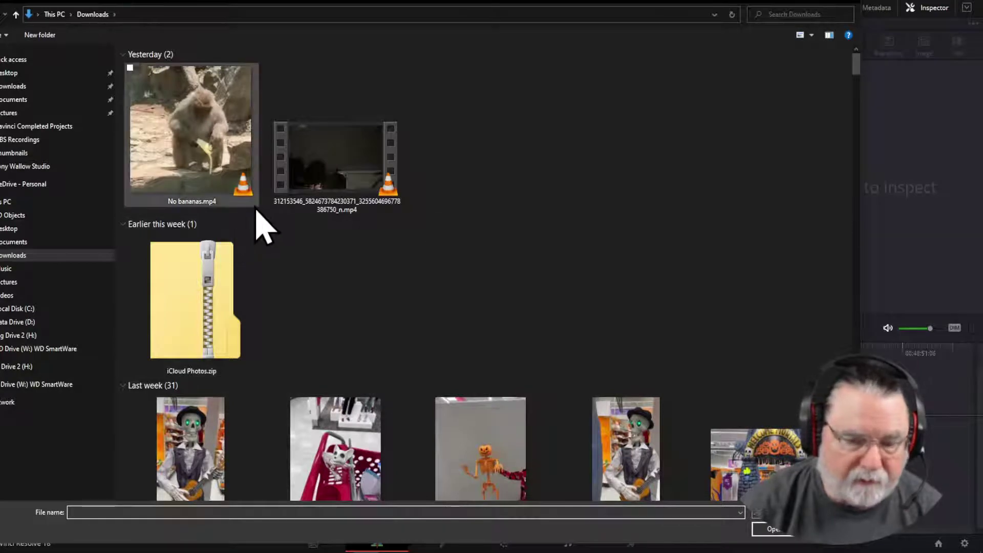
{"action": "left_click", "coordinate": [16, 322]}
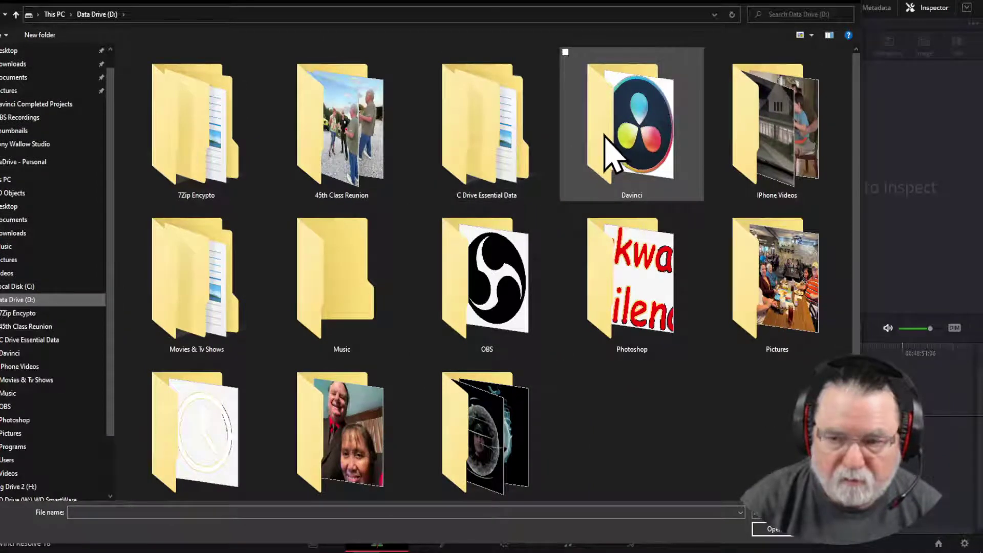
{"action": "double_click", "coordinate": [612, 153]}
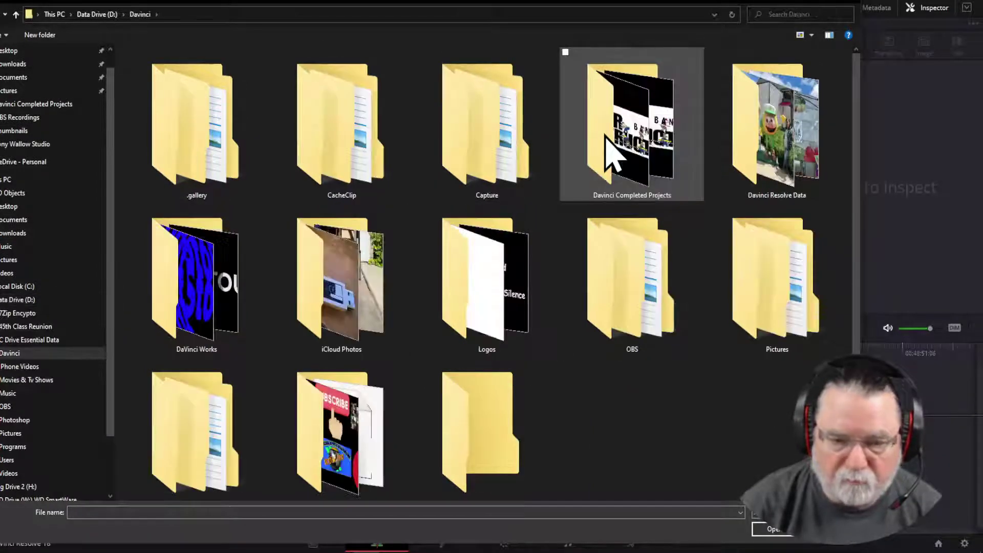
{"action": "double_click", "coordinate": [349, 425]}
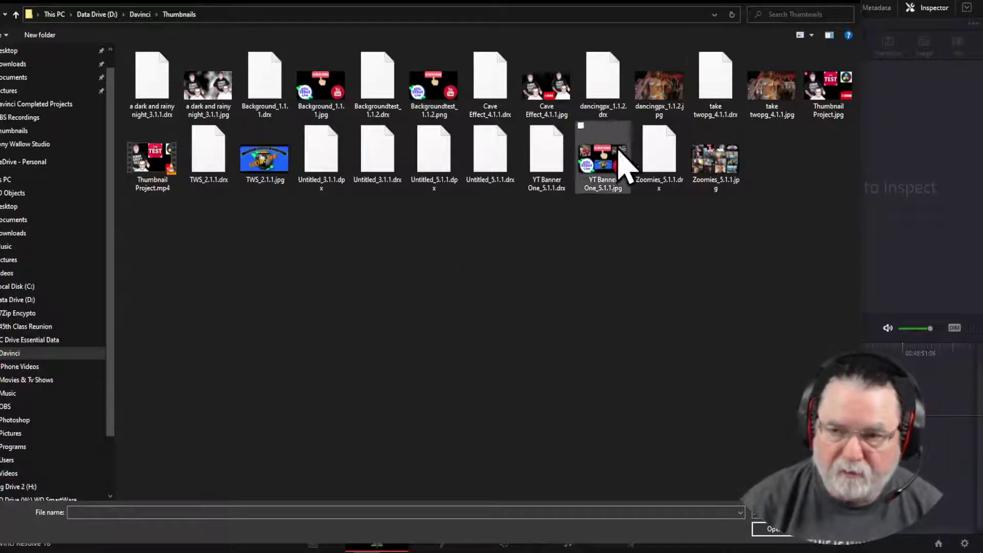
{"action": "left_click", "coordinate": [852, 2]}
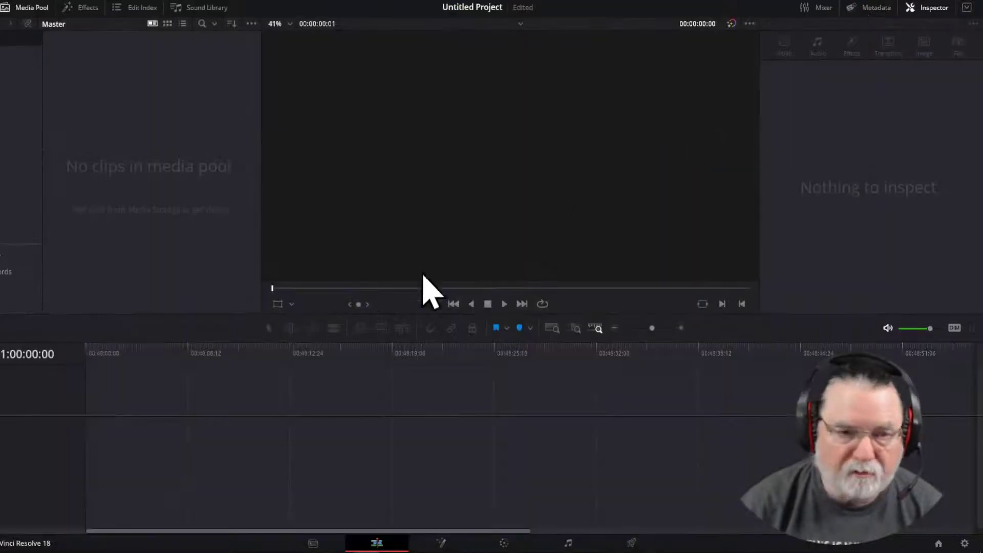
Step: Import the image thor_the_dark_world_2013-wallpaper-1920x1080.jpg from the Downloads folder into the media pool
{"action": "right_click", "coordinate": [146, 125]}
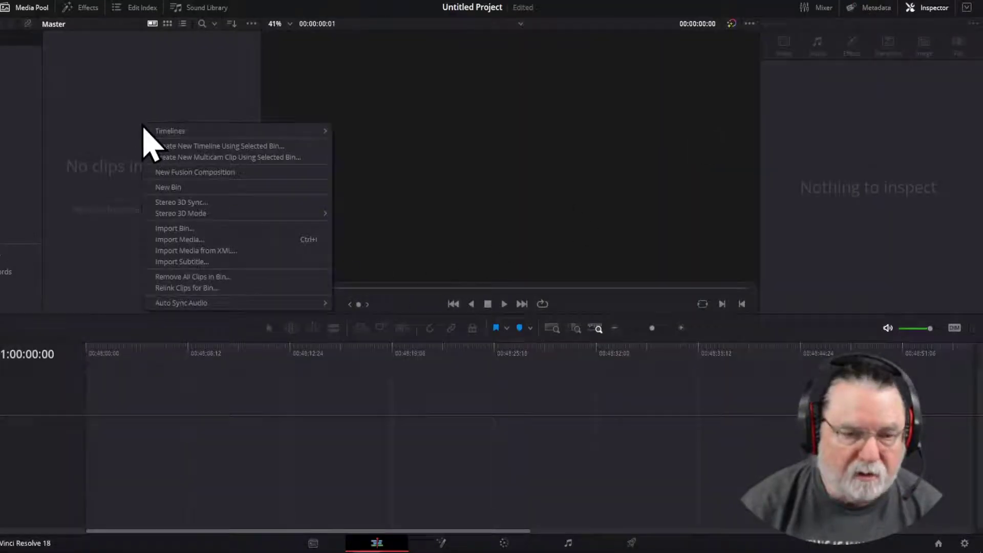
{"action": "left_click", "coordinate": [177, 239]}
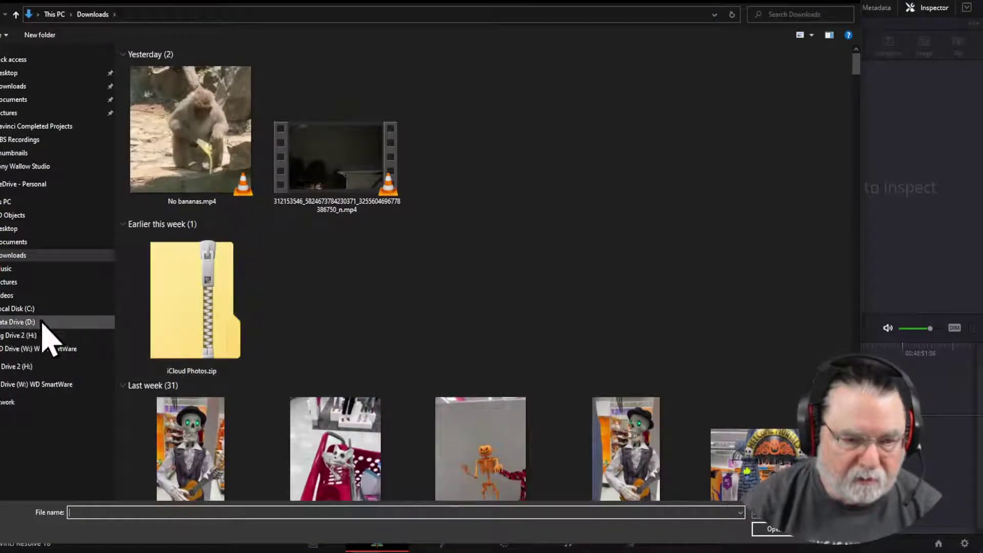
{"action": "scroll", "coordinate": [329, 303], "scroll_direction": "down", "scroll_amount": 10}
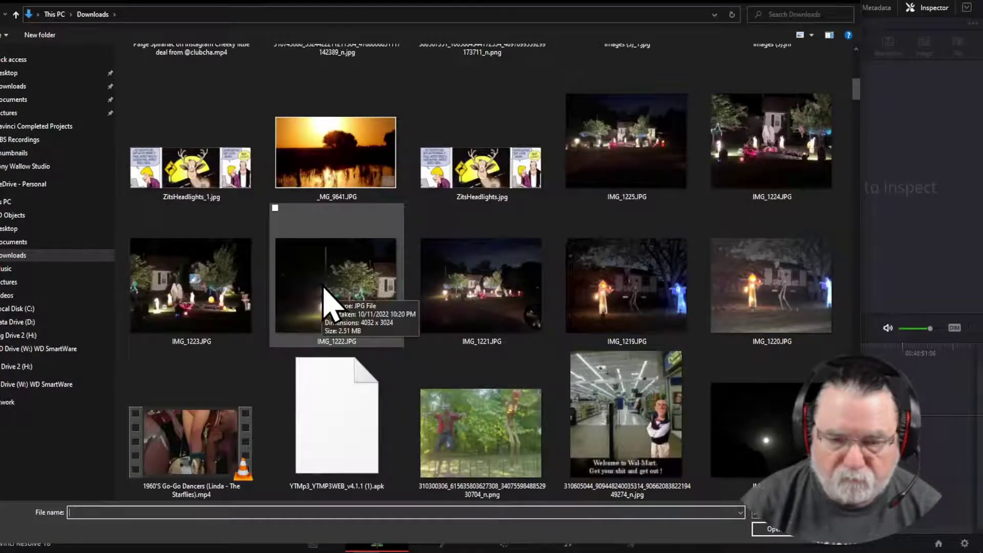
{"action": "scroll", "coordinate": [329, 303], "scroll_direction": "down", "scroll_amount": 5}
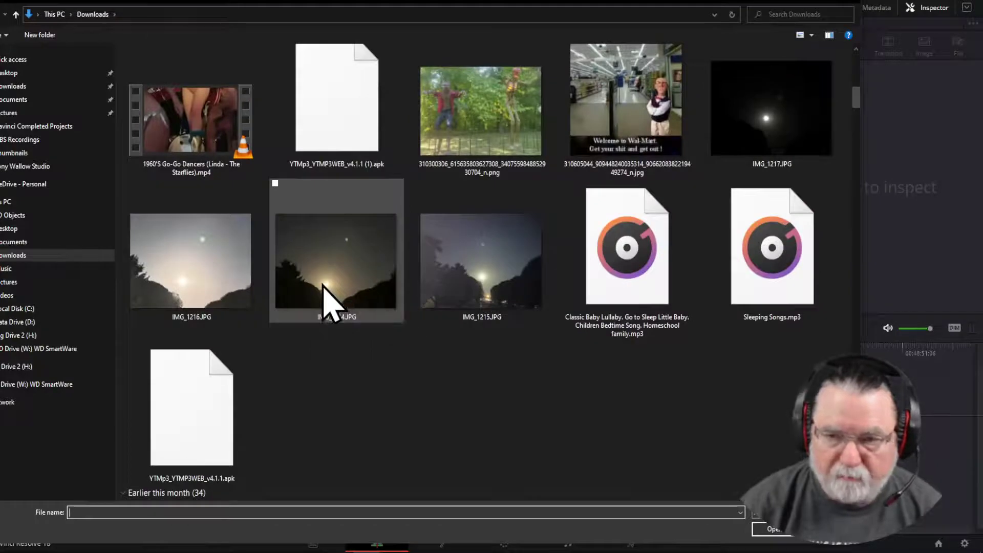
{"action": "scroll", "coordinate": [329, 303], "scroll_direction": "down", "scroll_amount": 5}
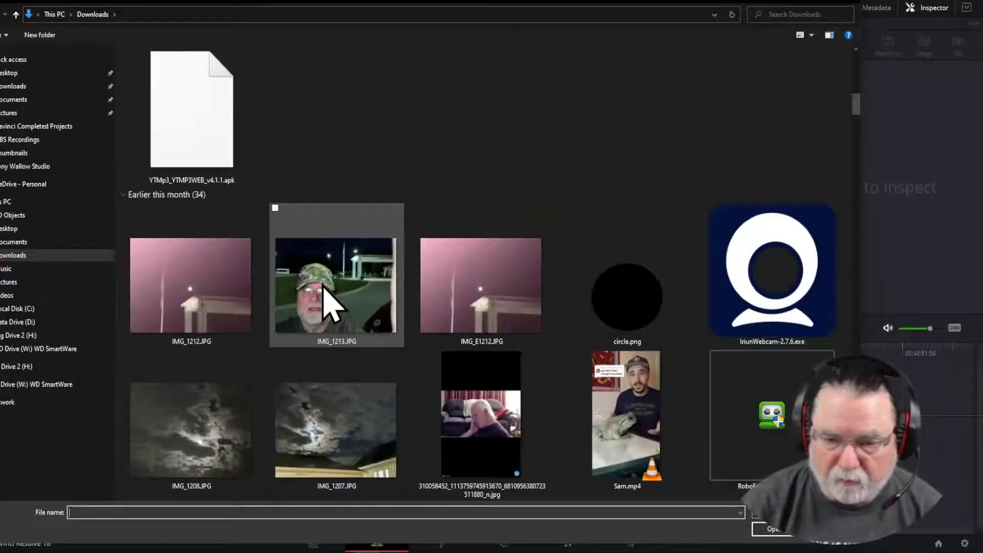
{"action": "scroll", "coordinate": [329, 302], "scroll_direction": "down", "scroll_amount": 3}
{"action": "scroll", "coordinate": [329, 302], "scroll_direction": "down", "scroll_amount": 3}
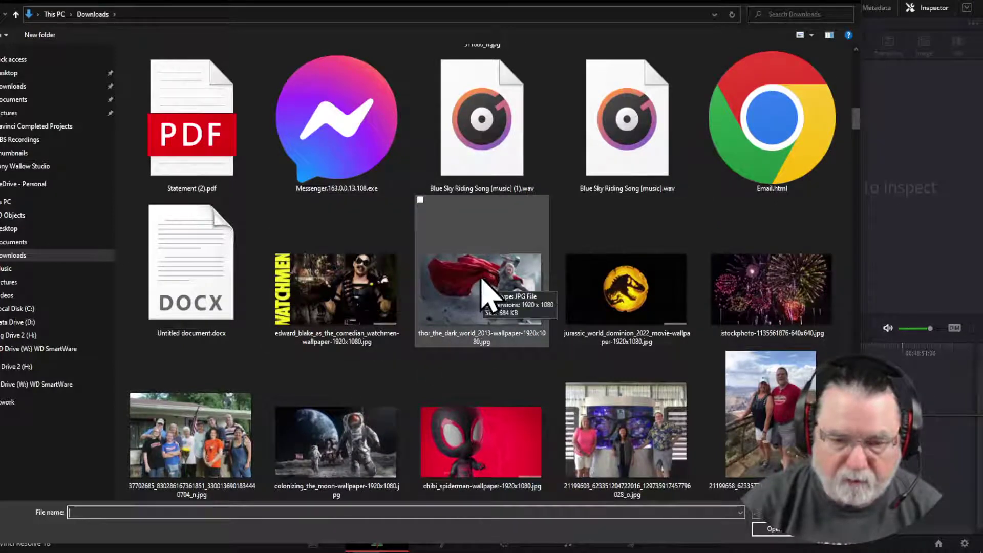
{"action": "left_click", "coordinate": [491, 301]}
{"action": "left_click", "coordinate": [773, 528]}
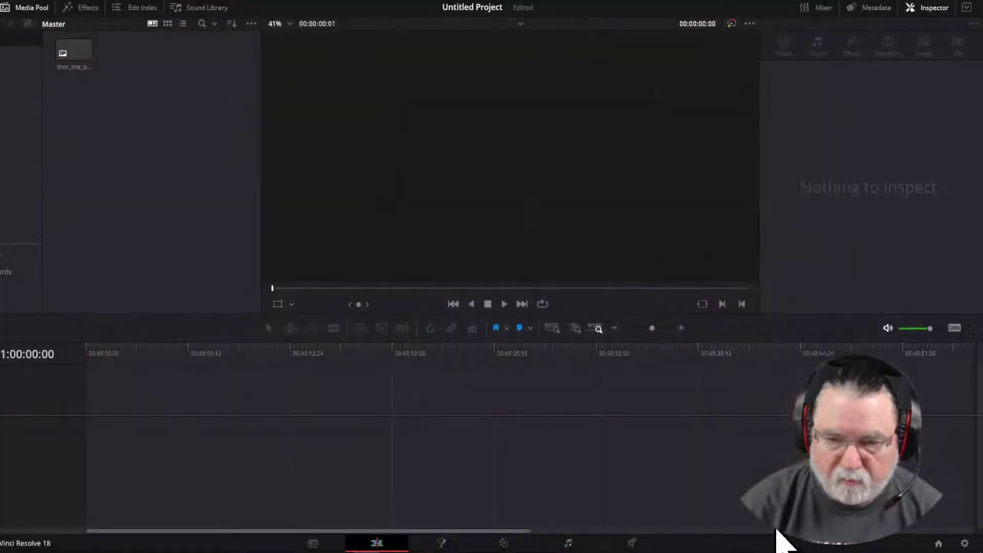
{"action": "right_click", "coordinate": [81, 104]}
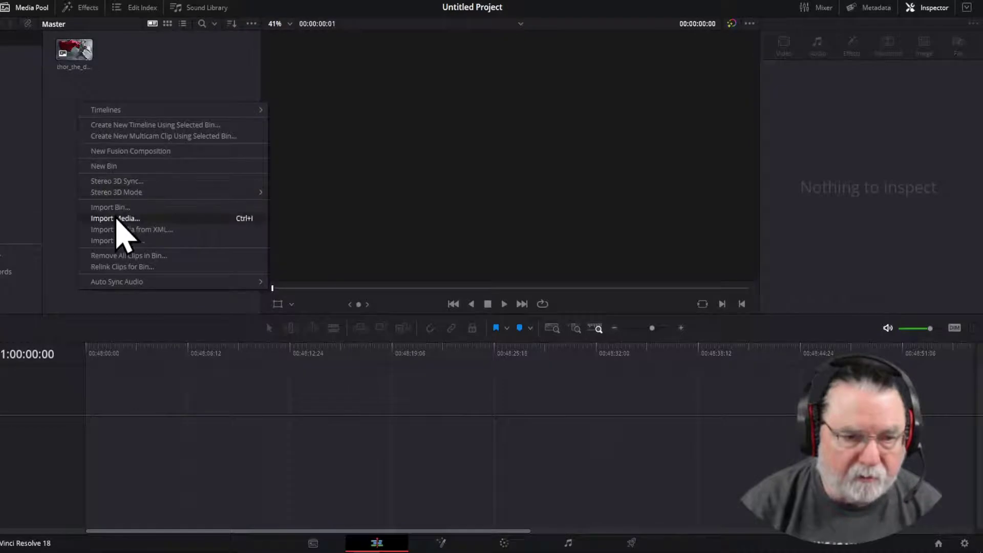
{"action": "left_click", "coordinate": [121, 219]}
{"action": "scroll", "coordinate": [621, 314], "scroll_direction": "down", "scroll_amount": 15}
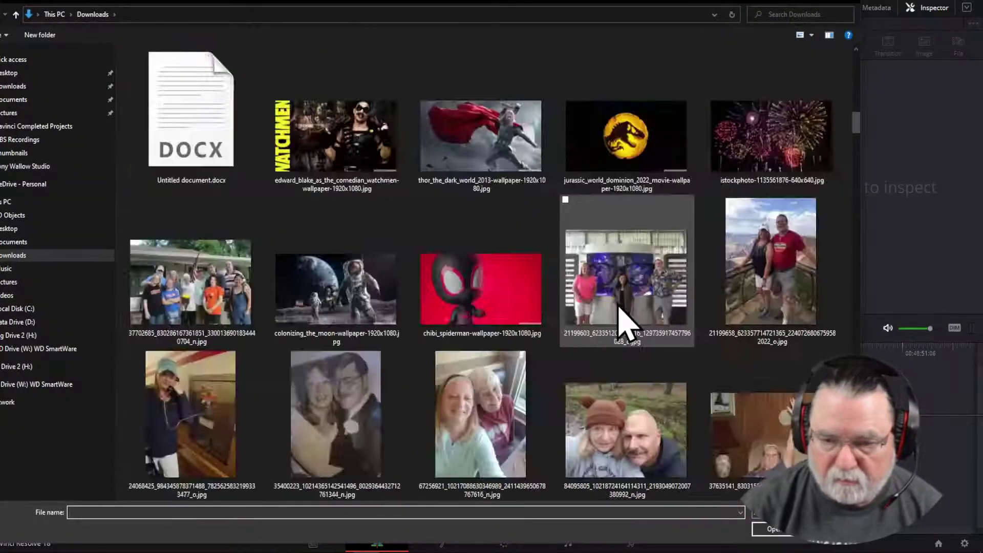
{"action": "left_click", "coordinate": [815, 281]}
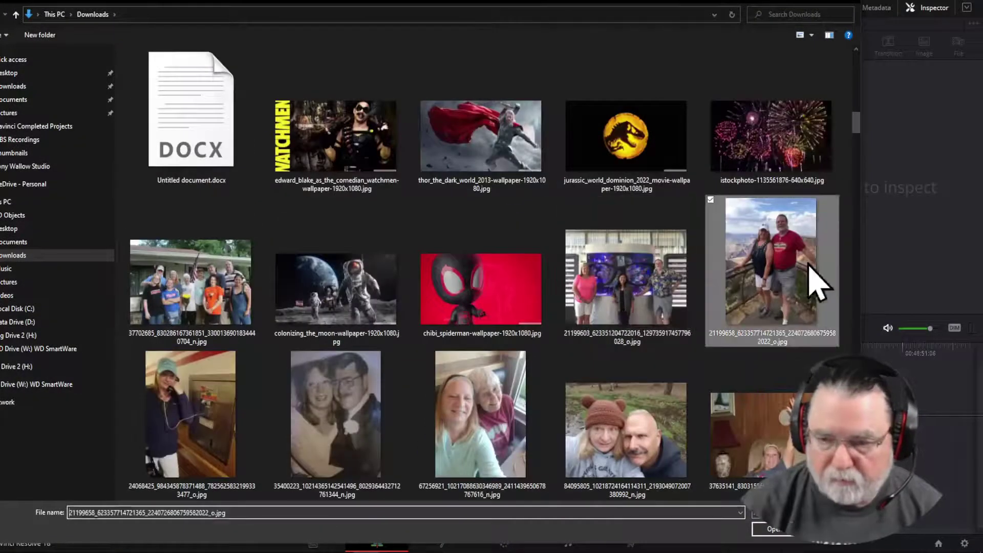
{"action": "left_click", "coordinate": [779, 531]}
{"action": "right_click", "coordinate": [131, 151]}
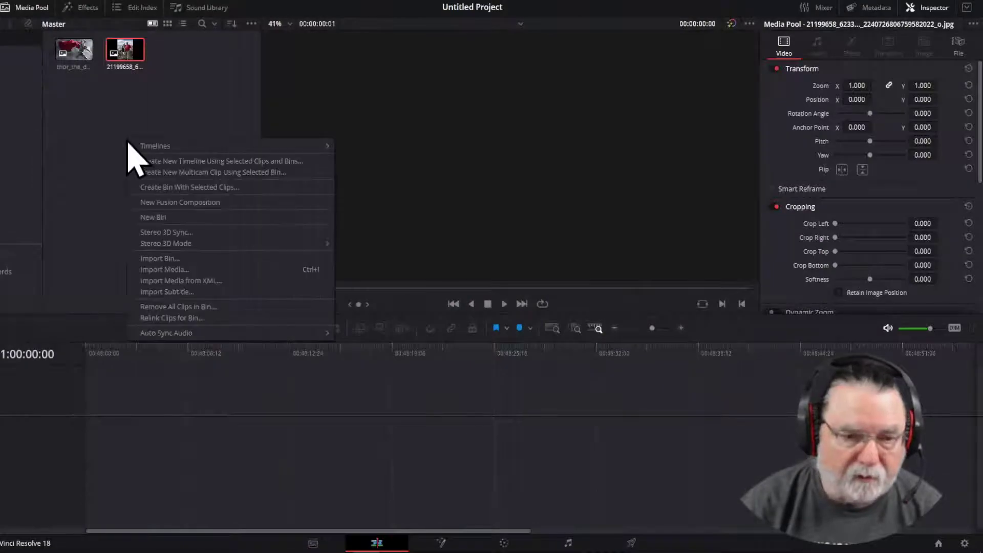
{"action": "left_click", "coordinate": [164, 270]}
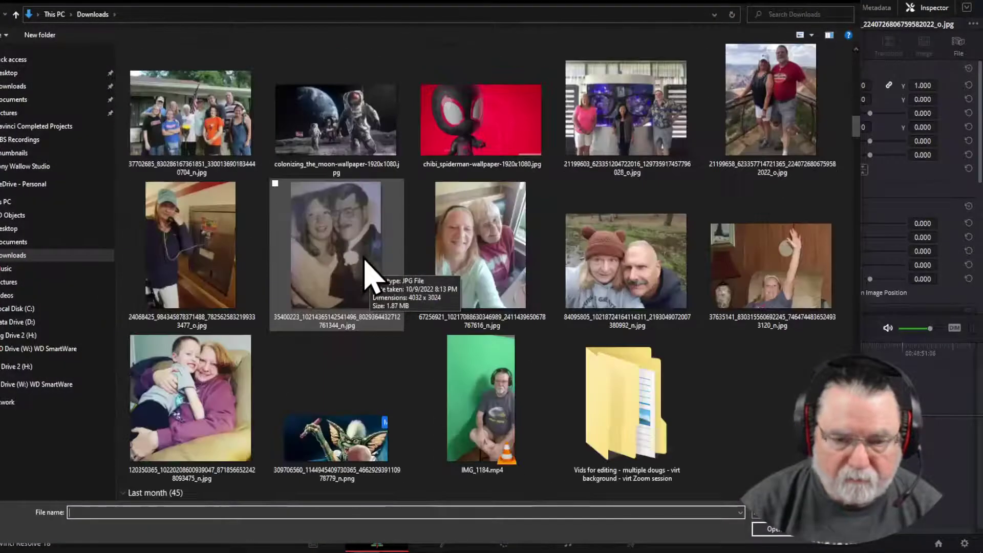
{"action": "scroll", "coordinate": [366, 271], "scroll_direction": "down", "scroll_amount": 15}
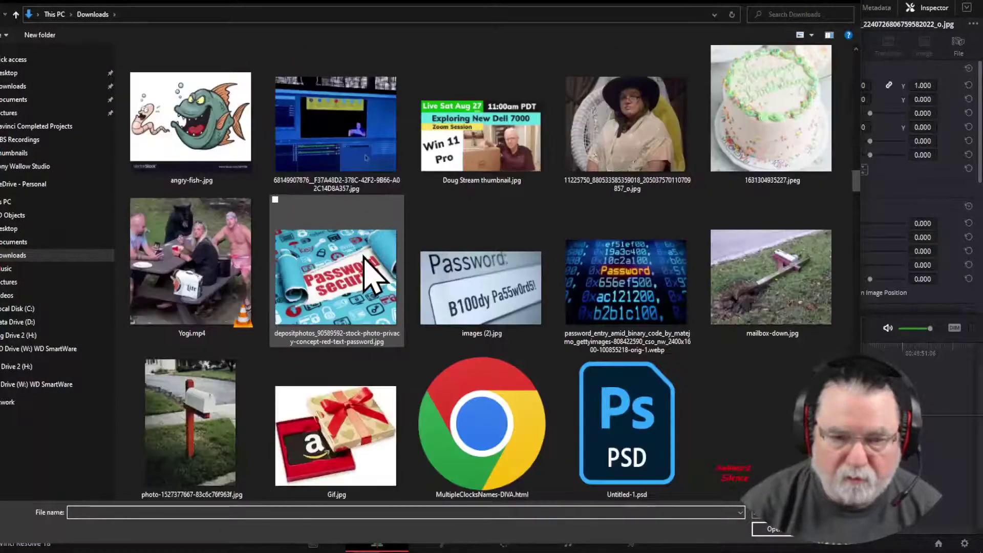
{"action": "scroll", "coordinate": [372, 278], "scroll_direction": "down", "scroll_amount": 5}
{"action": "scroll", "coordinate": [372, 278], "scroll_direction": "down", "scroll_amount": 10}
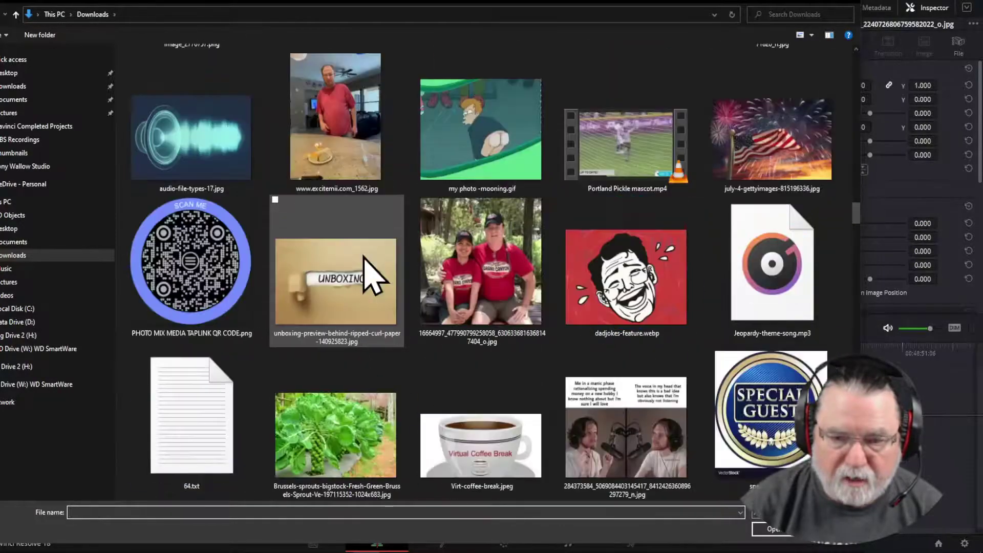
{"action": "scroll", "coordinate": [373, 278], "scroll_direction": "down", "scroll_amount": 5}
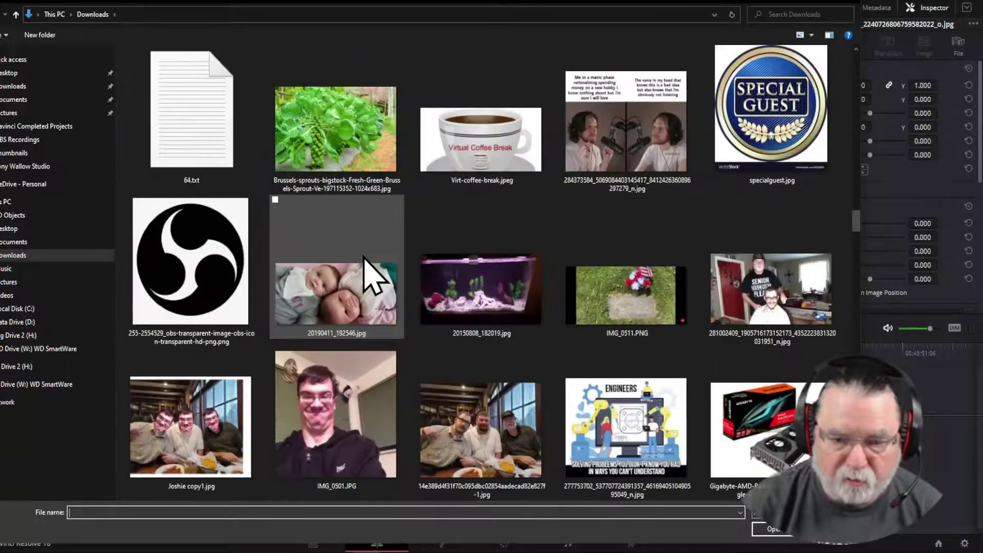
{"action": "left_click", "coordinate": [757, 301]}
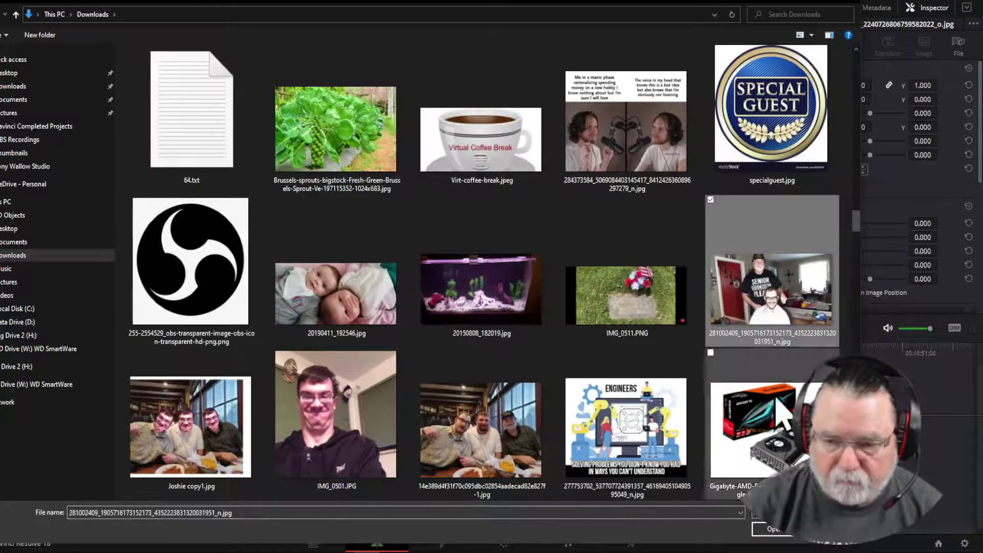
{"action": "left_click", "coordinate": [771, 529]}
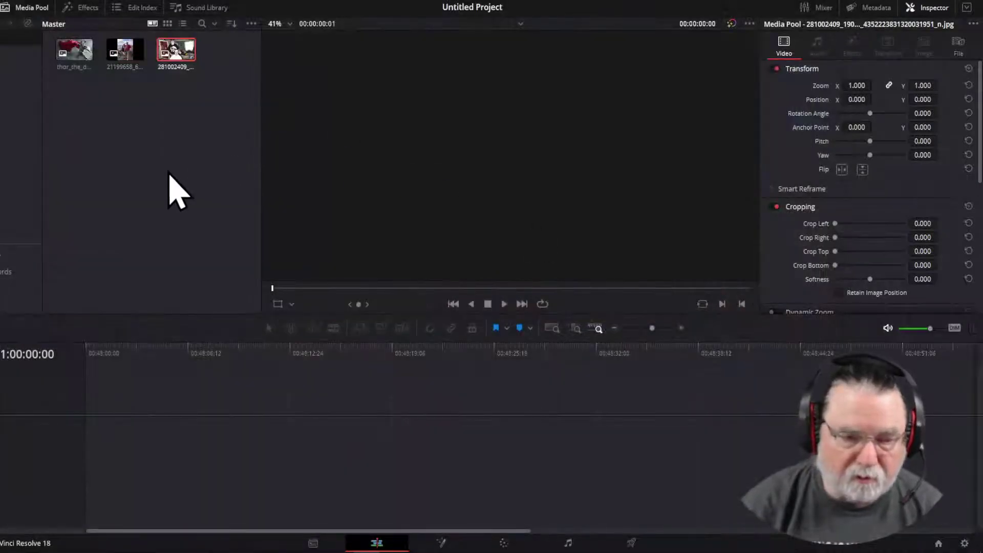
Step: Stack the three images at the timeline start: Thor on the lowest video track, the living-room photo above it and the canyon photo on top
{"action": "left_click_drag", "start_coordinate": [77, 58], "coordinate": [103, 444]}
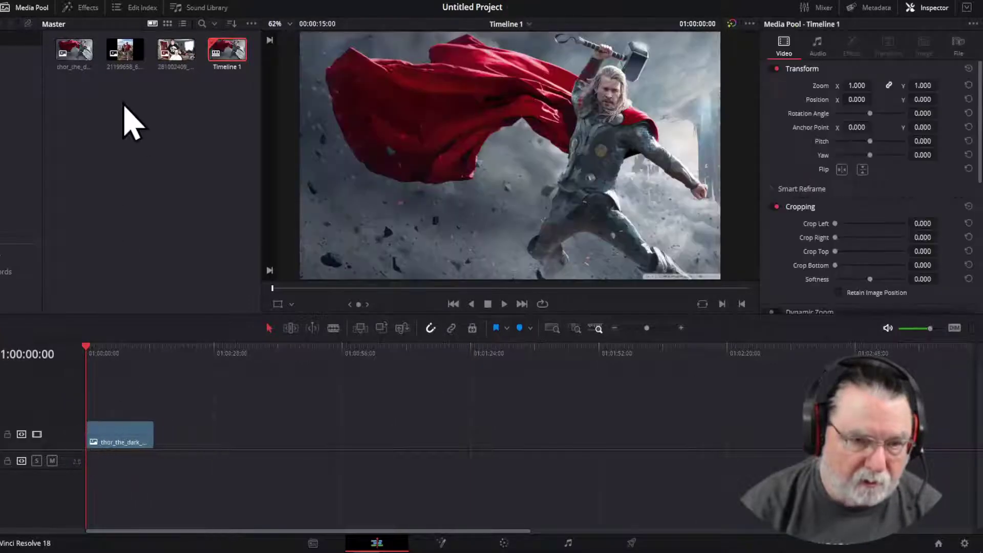
{"action": "left_click_drag", "start_coordinate": [175, 51], "coordinate": [90, 402]}
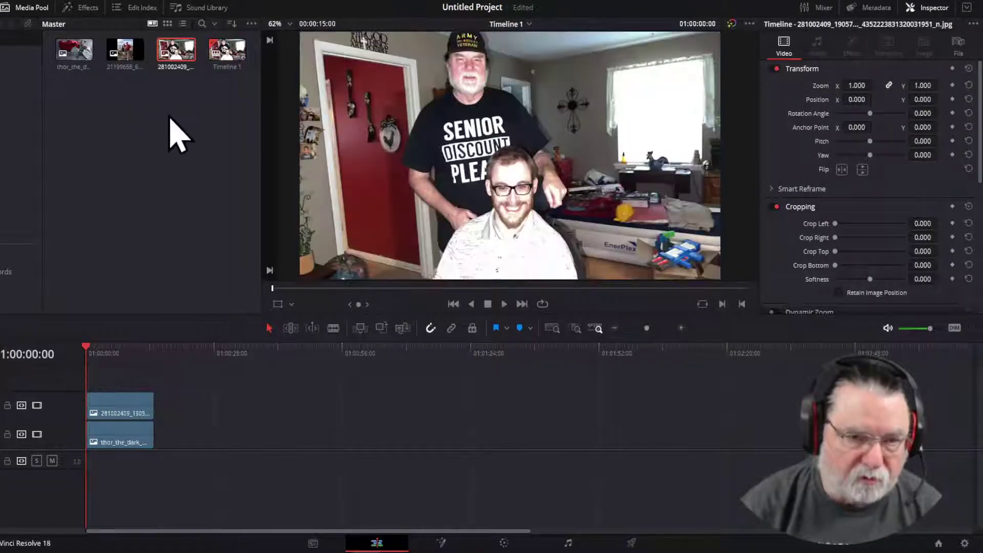
{"action": "left_click_drag", "start_coordinate": [125, 62], "coordinate": [95, 384]}
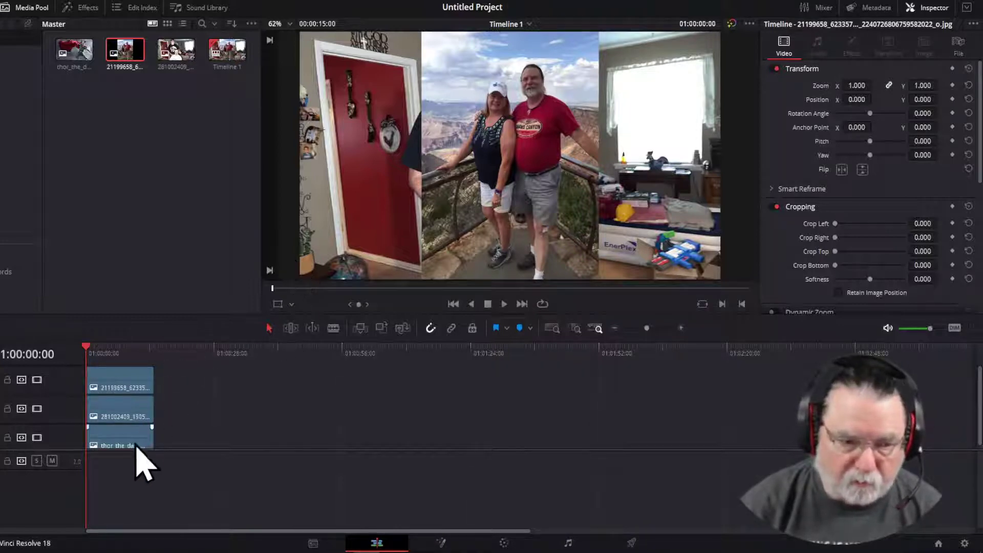
Step: Move the living-room and canyon clips about 45 seconds along the timeline, leaving only the Thor clip at the start
{"action": "left_click", "coordinate": [118, 441]}
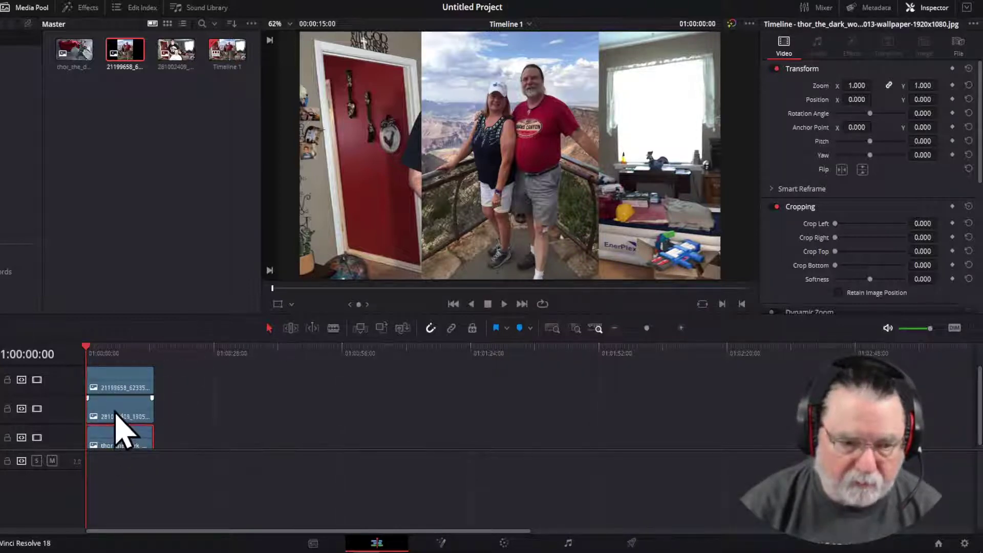
{"action": "left_click_drag", "start_coordinate": [115, 413], "coordinate": [323, 399]}
{"action": "left_click_drag", "start_coordinate": [112, 375], "coordinate": [328, 373]}
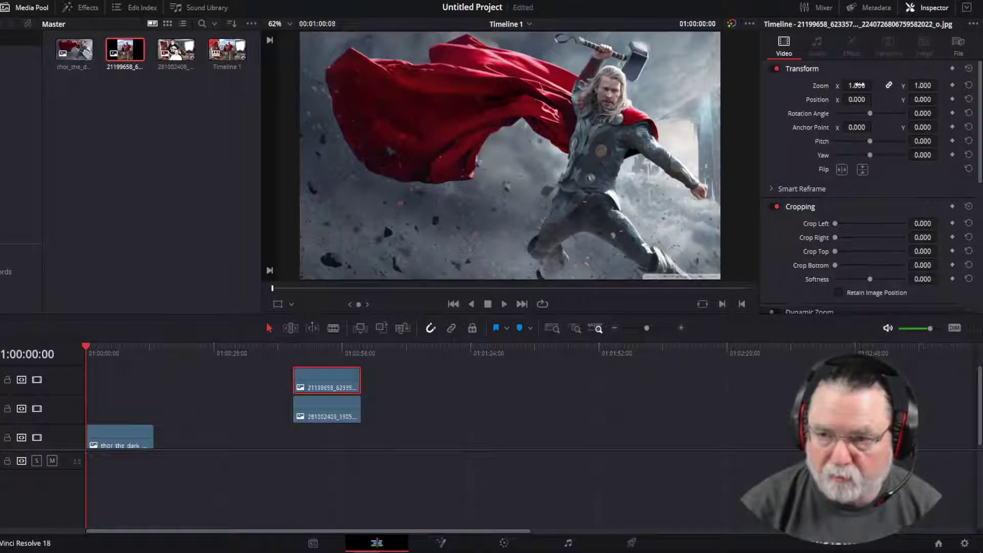
Step: Scale the Thor image to 0.420 zoom and place it in the frame's lower left at position X -361, Y -219
{"action": "left_click", "coordinate": [113, 436]}
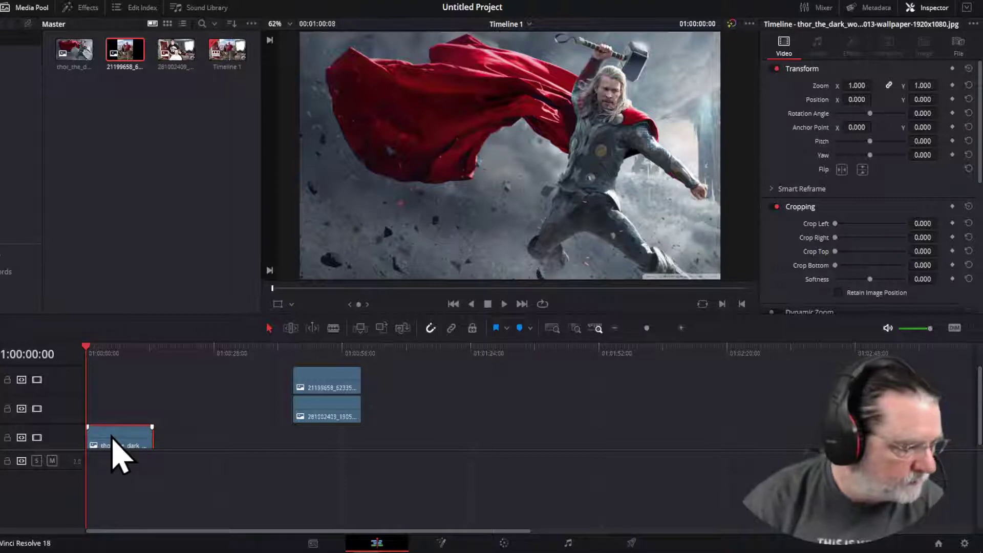
{"action": "mouse_move", "coordinate": [856, 85]}
{"action": "left_mouse_down"}
{"action": "mouse_move", "coordinate": [840, 86]}
{"action": "mouse_move", "coordinate": [874, 85]}
{"action": "mouse_move", "coordinate": [824, 99]}
{"action": "mouse_move", "coordinate": [863, 96]}
{"action": "left_mouse_up"}
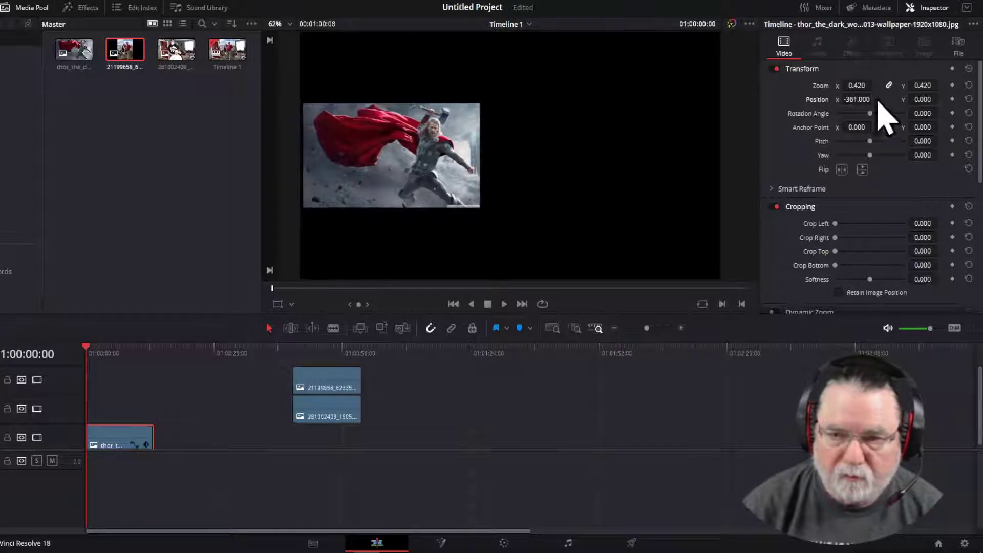
{"action": "left_click_drag", "start_coordinate": [928, 100], "coordinate": [940, 100]}
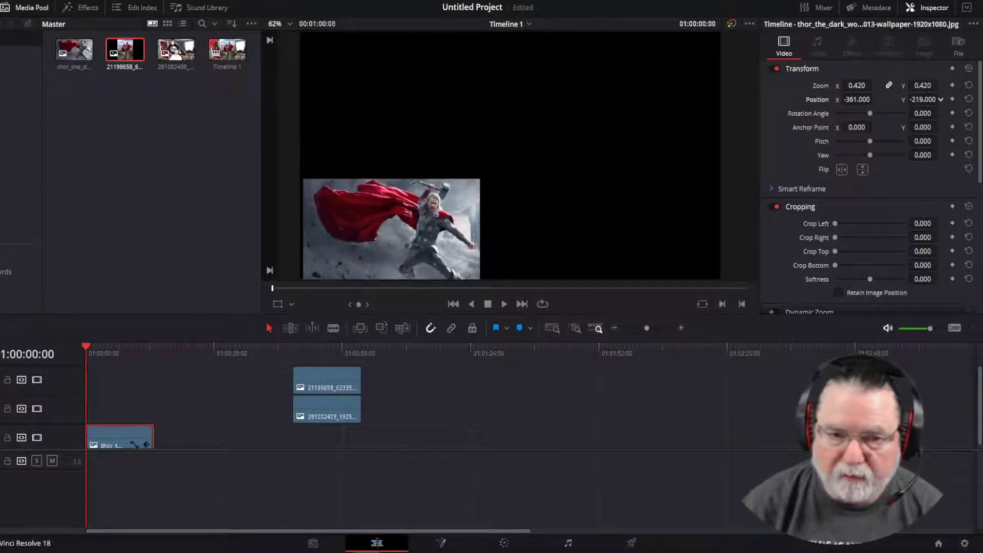
Step: Return the living-room clip to the timeline start, with zoom 0.380 and position X 388, Y 223 in the frame's upper right
{"action": "left_click_drag", "start_coordinate": [319, 430], "coordinate": [101, 417]}
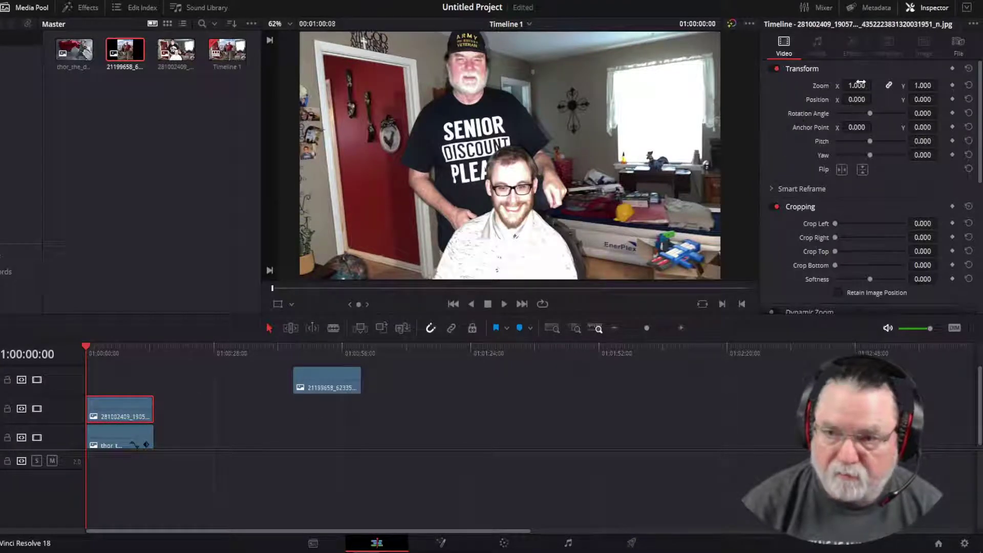
{"action": "left_click_drag", "start_coordinate": [857, 86], "coordinate": [852, 128]}
{"action": "left_click_drag", "start_coordinate": [924, 100], "coordinate": [930, 106]}
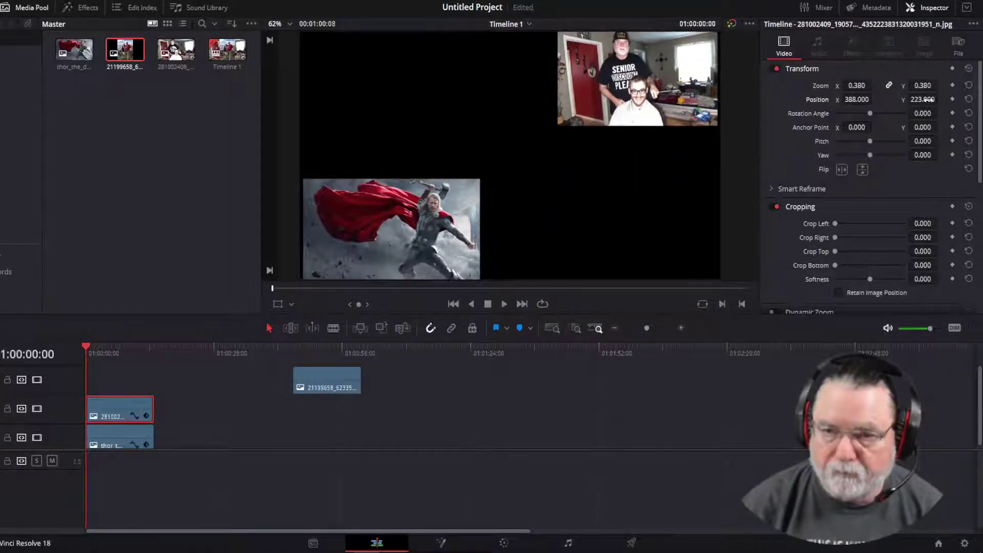
Step: Return the canyon clip to the timeline start, with zoom 0.550 and position X -1161, Y 152 in the frame's upper left
{"action": "left_click_drag", "start_coordinate": [340, 378], "coordinate": [112, 366]}
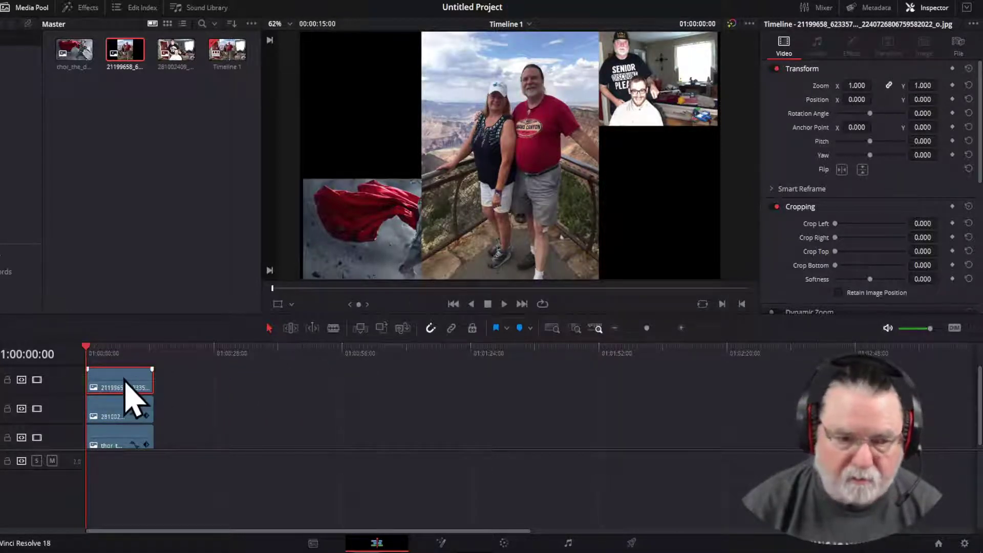
{"action": "left_click_drag", "start_coordinate": [860, 87], "coordinate": [711, 99]}
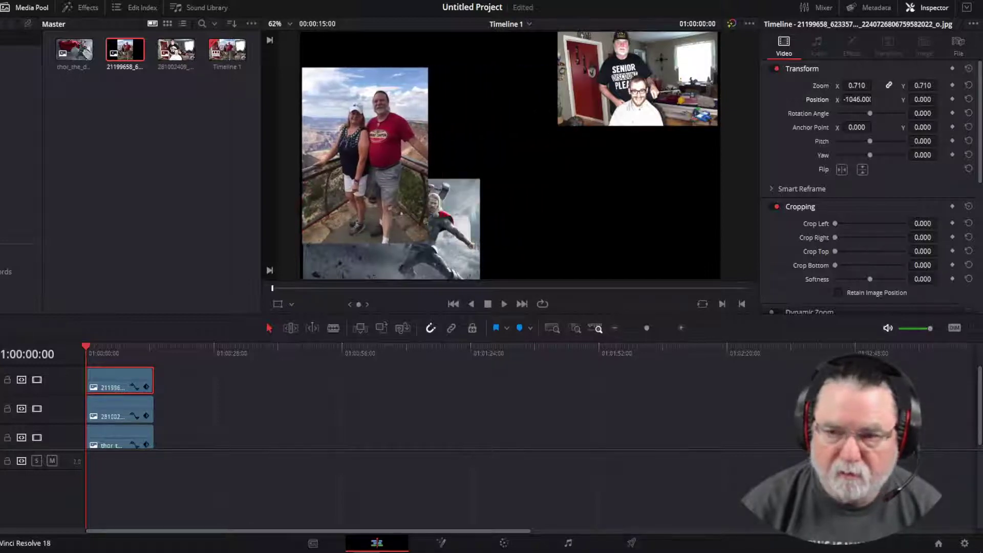
{"action": "left_click_drag", "start_coordinate": [921, 99], "coordinate": [940, 100]}
{"action": "left_click_drag", "start_coordinate": [852, 85], "coordinate": [939, 117]}
{"action": "left_click_drag", "start_coordinate": [865, 87], "coordinate": [896, 99]}
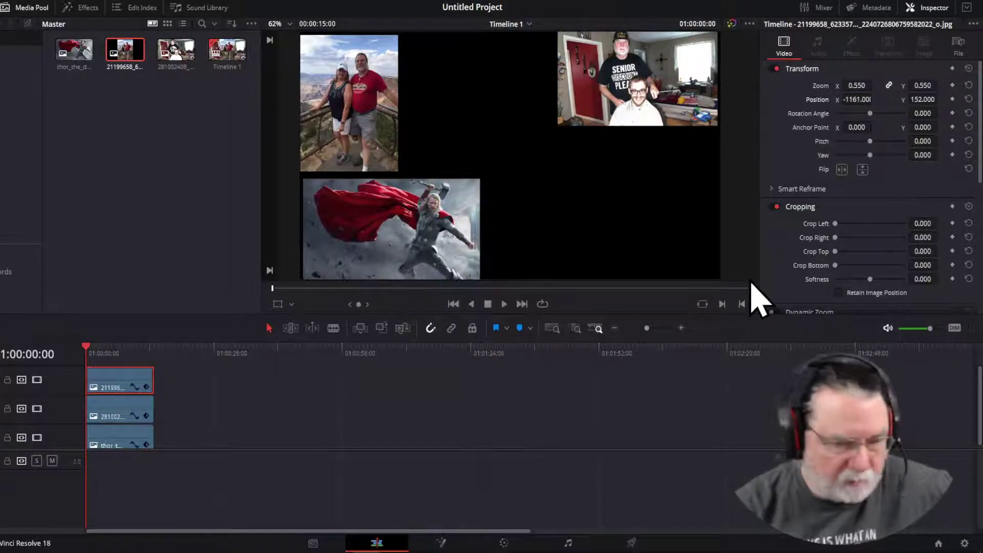
Step: Check the available export formats on the Deliver page and return to the Edit page
{"action": "left_click", "coordinate": [631, 544]}
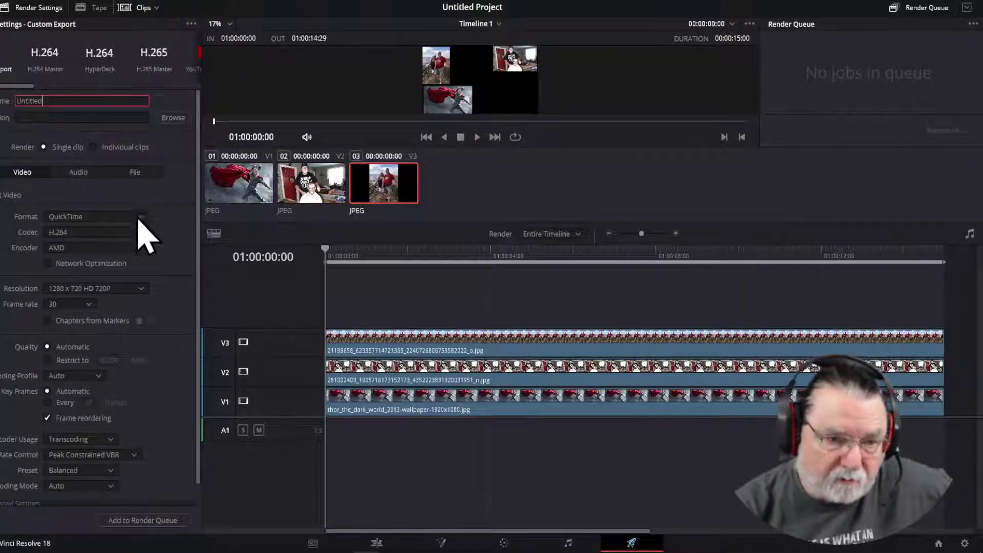
{"action": "left_click", "coordinate": [141, 216]}
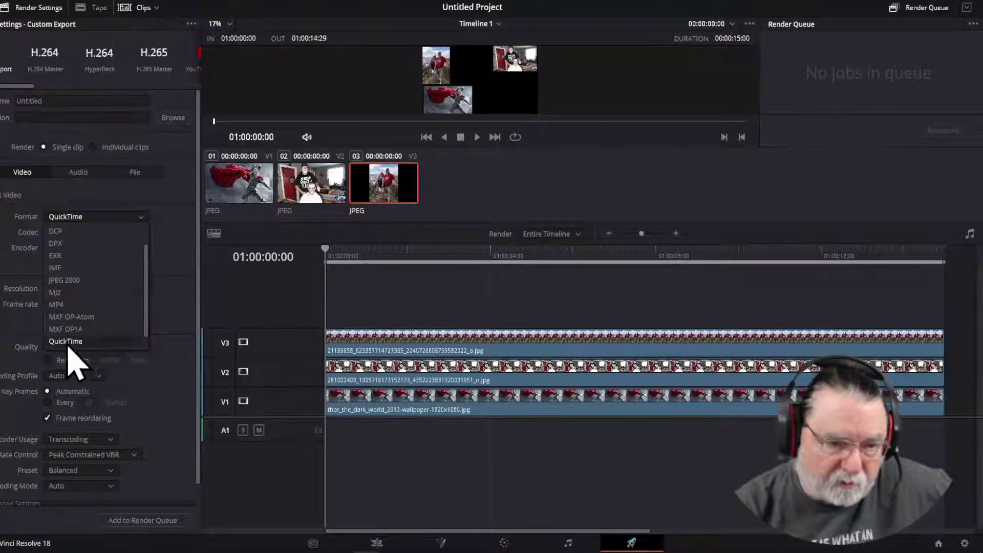
{"action": "scroll", "coordinate": [136, 246], "scroll_direction": "up", "scroll_amount": 1}
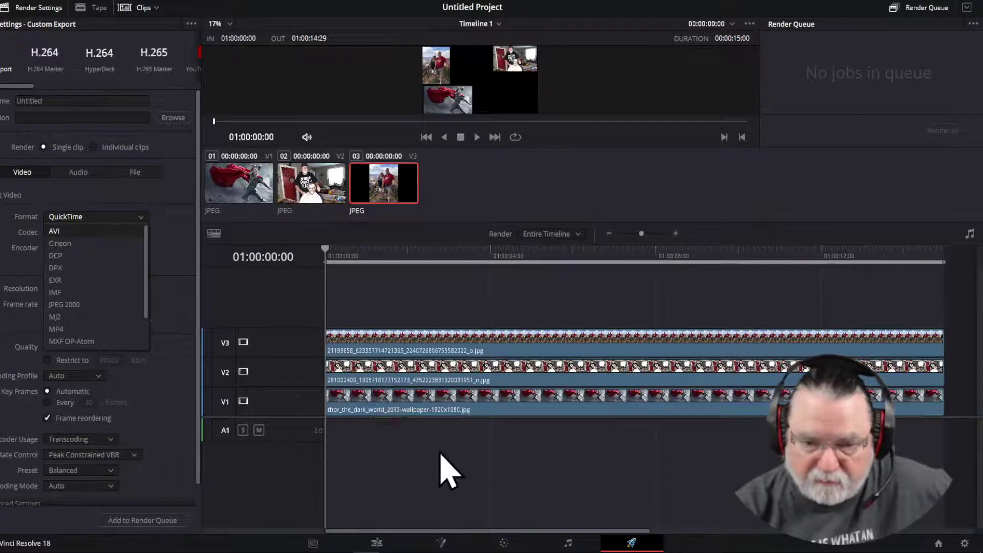
{"action": "left_click", "coordinate": [376, 543]}
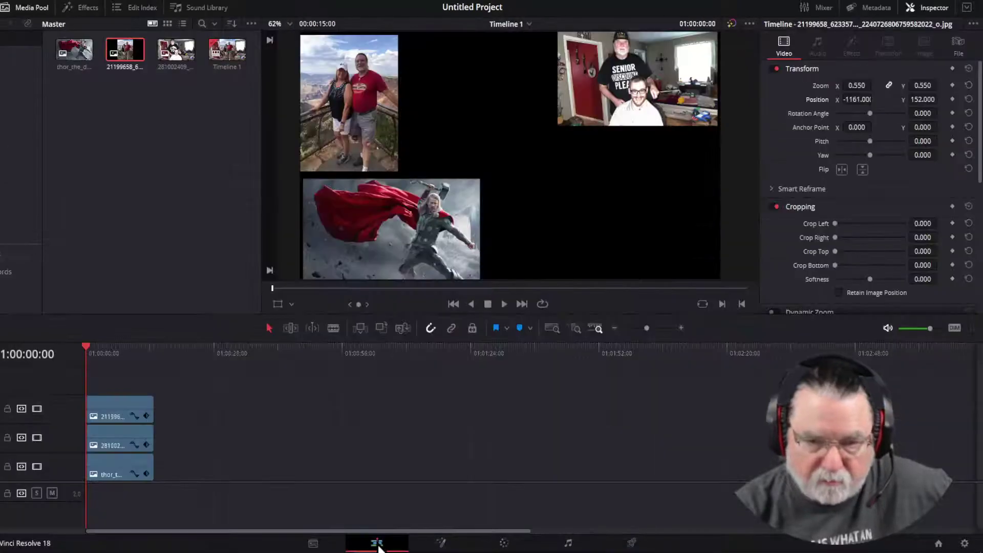
Step: Move all three image clips up one track, freeing the lowest video track for a background
{"action": "left_click", "coordinate": [184, 494]}
{"action": "left_click", "coordinate": [121, 367]}
{"action": "left_click", "coordinate": [185, 477]}
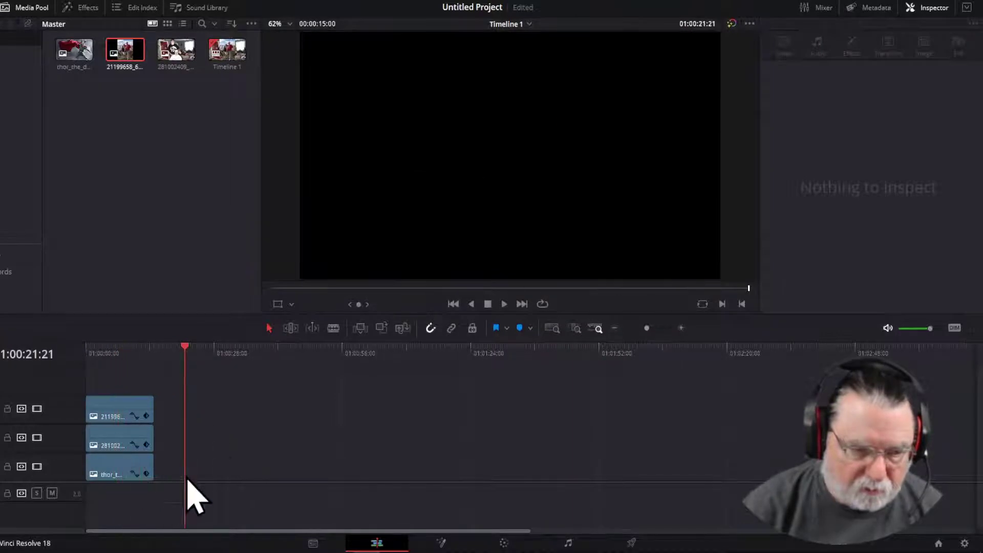
{"action": "left_click_drag", "start_coordinate": [177, 466], "coordinate": [127, 384]}
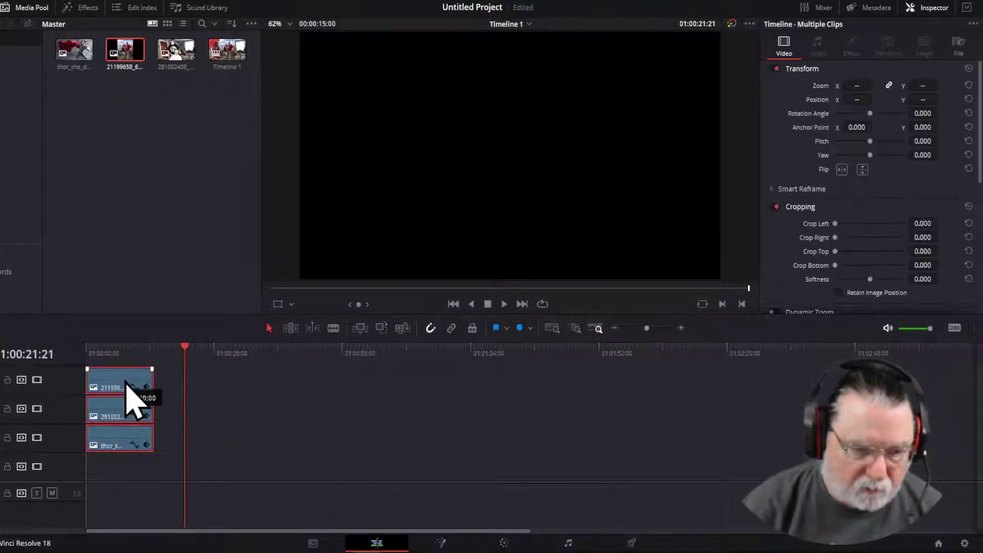
Step: Add a Four Color Gradient generator beneath the images on the lowest video track and return the playhead to the timeline start
{"action": "left_click", "coordinate": [87, 9]}
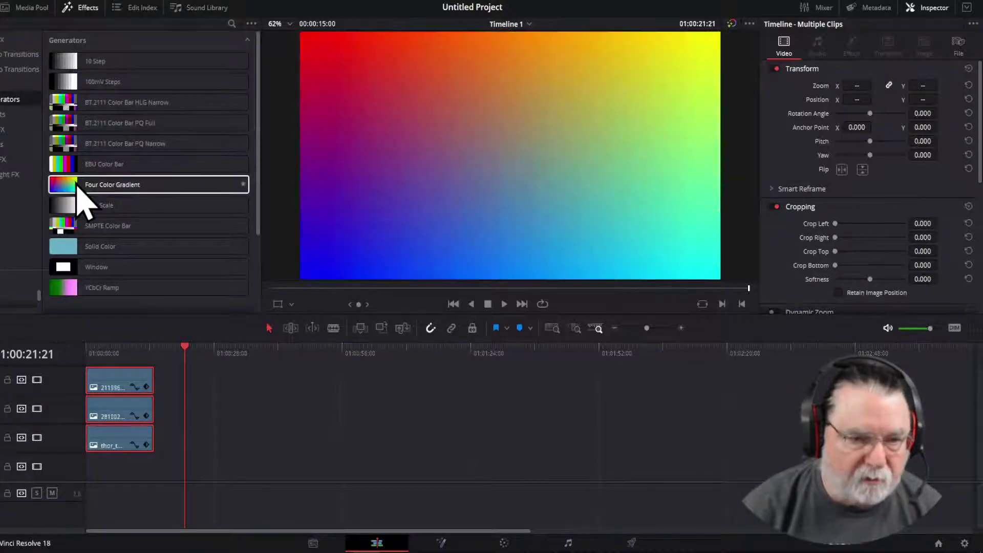
{"action": "left_click_drag", "start_coordinate": [77, 187], "coordinate": [94, 486]}
{"action": "left_click_drag", "start_coordinate": [181, 341], "coordinate": [99, 351]}
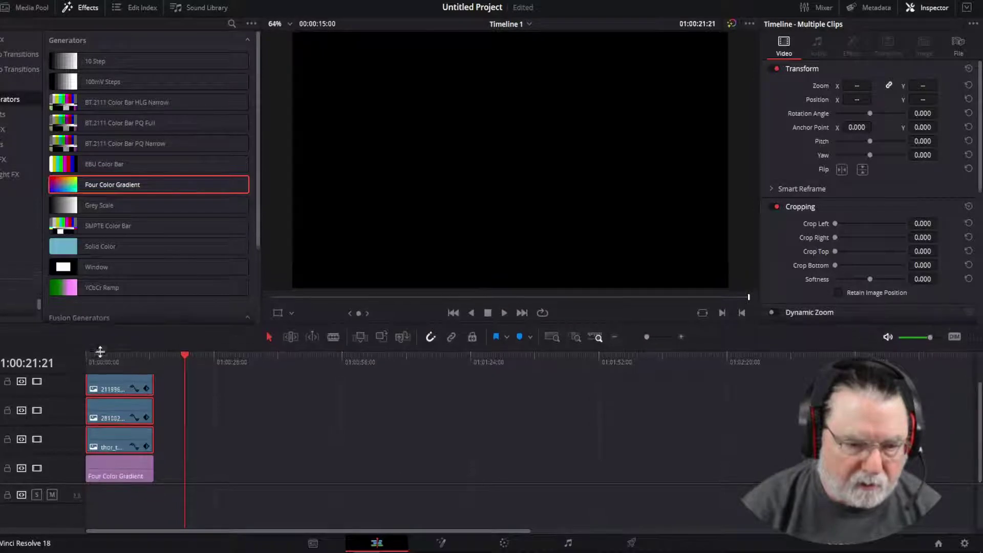
{"action": "left_click_drag", "start_coordinate": [169, 344], "coordinate": [85, 382]}
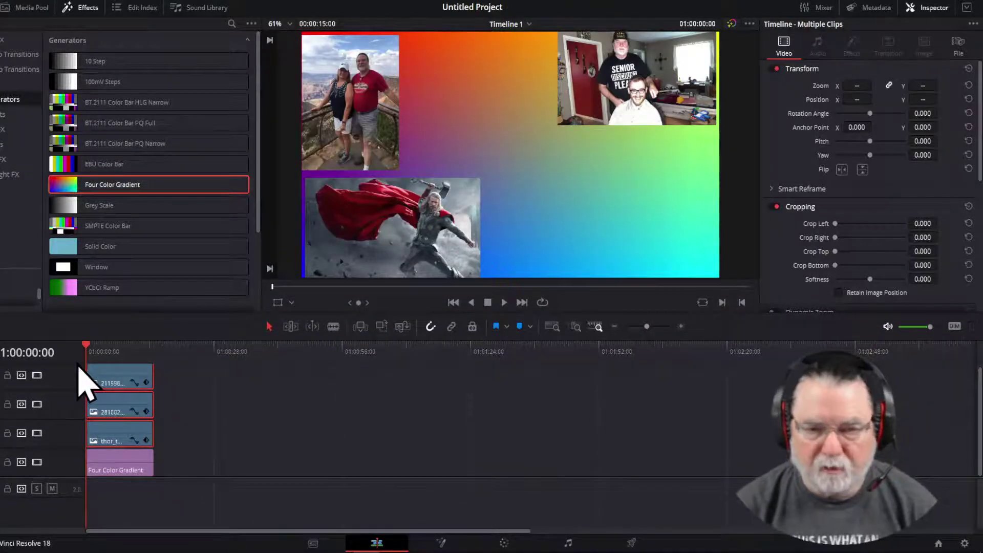
Step: Set the Four Color Gradient's upper left color to light blue, #13c0ff
{"action": "left_click", "coordinate": [126, 468]}
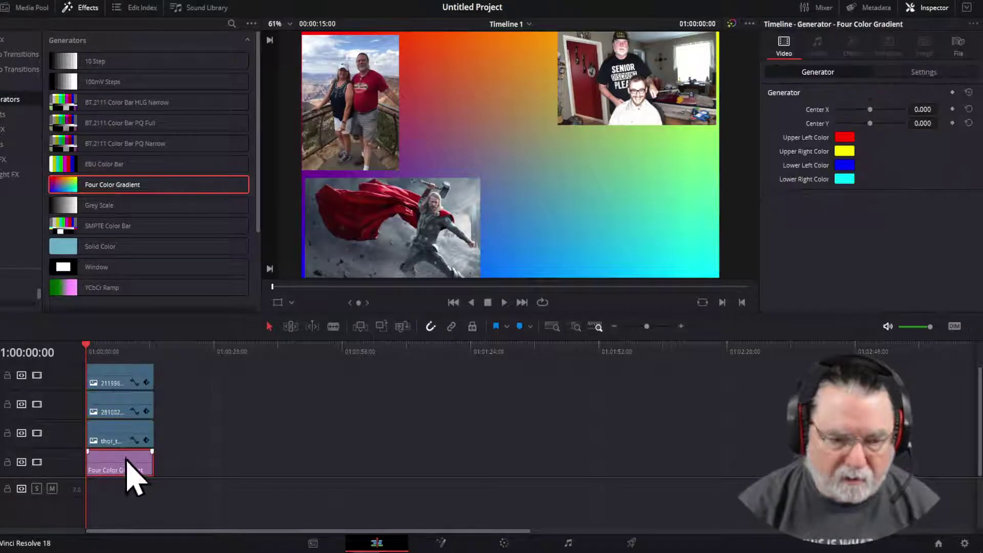
{"action": "left_click", "coordinate": [845, 137]}
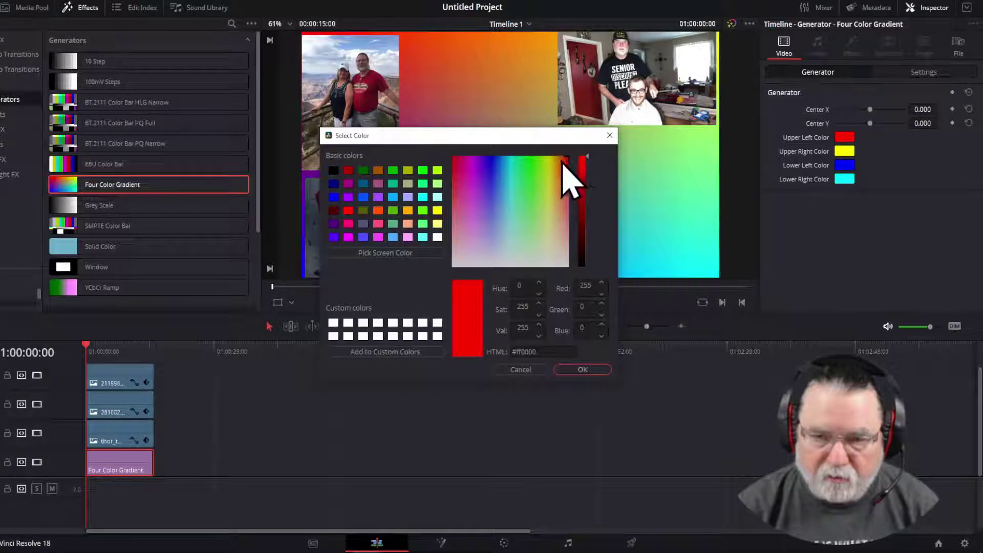
{"action": "left_click_drag", "start_coordinate": [570, 162], "coordinate": [506, 164]}
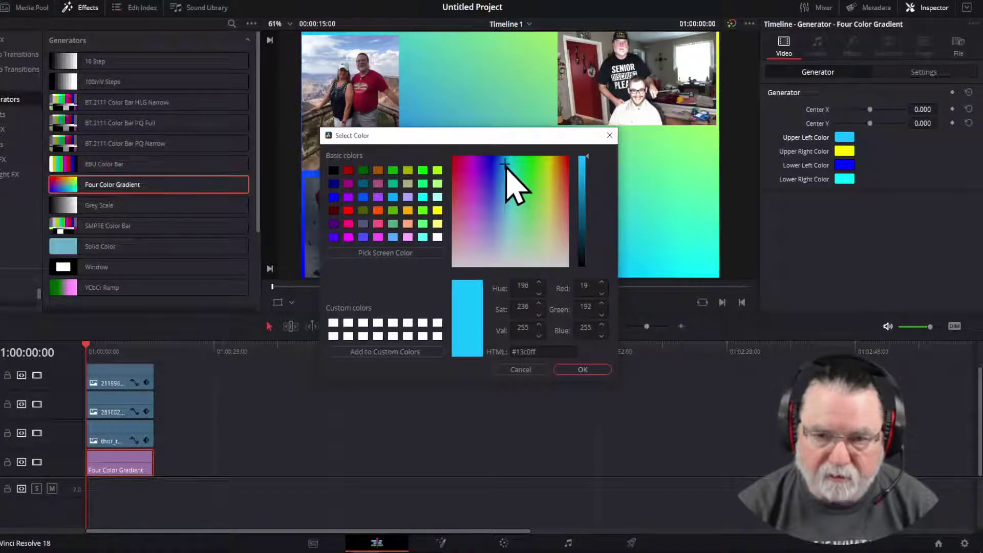
{"action": "left_click", "coordinate": [576, 372]}
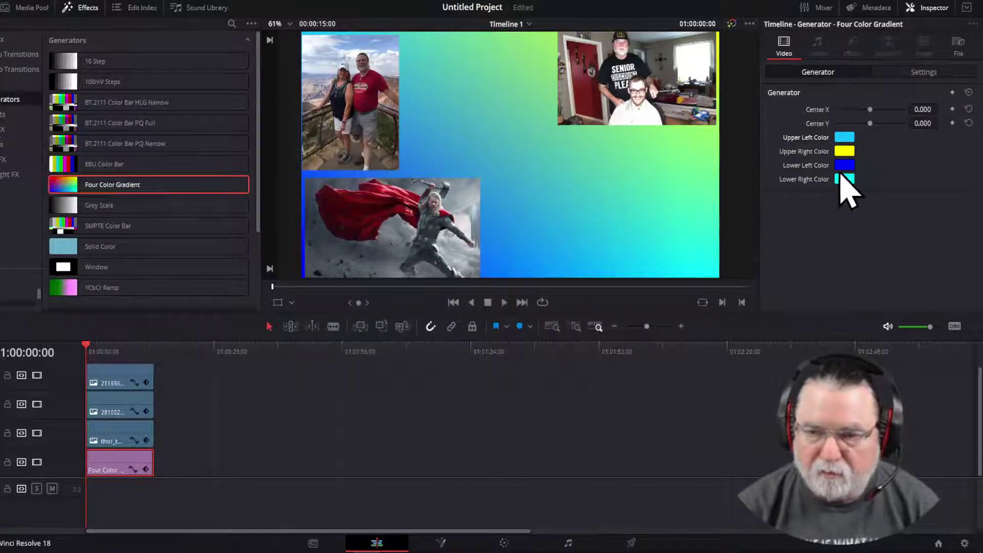
Step: Set the Four Color Gradient's lower left color to a salmon red
{"action": "left_click", "coordinate": [844, 167]}
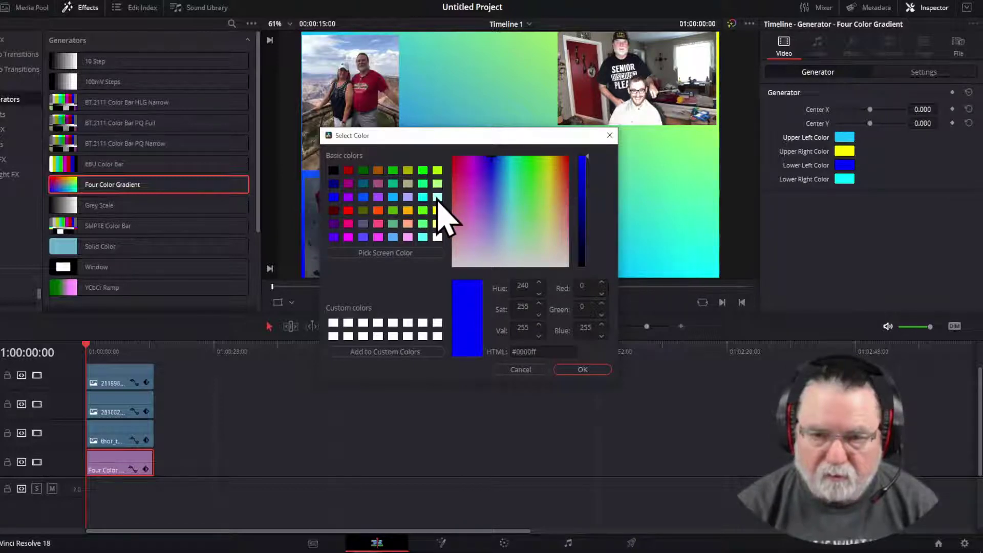
{"action": "left_click", "coordinate": [438, 197]}
{"action": "left_click_drag", "start_coordinate": [510, 228], "coordinate": [567, 210]}
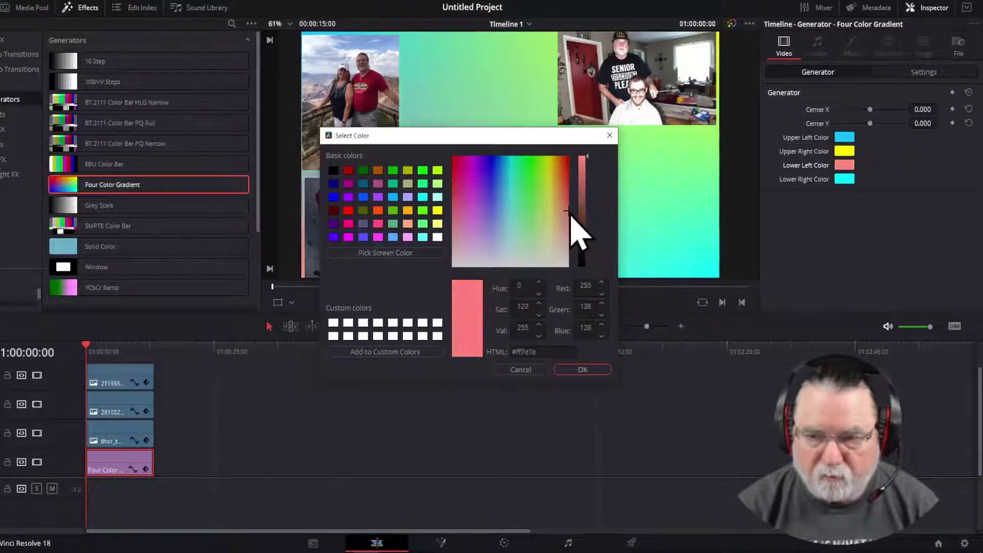
{"action": "left_click", "coordinate": [588, 368]}
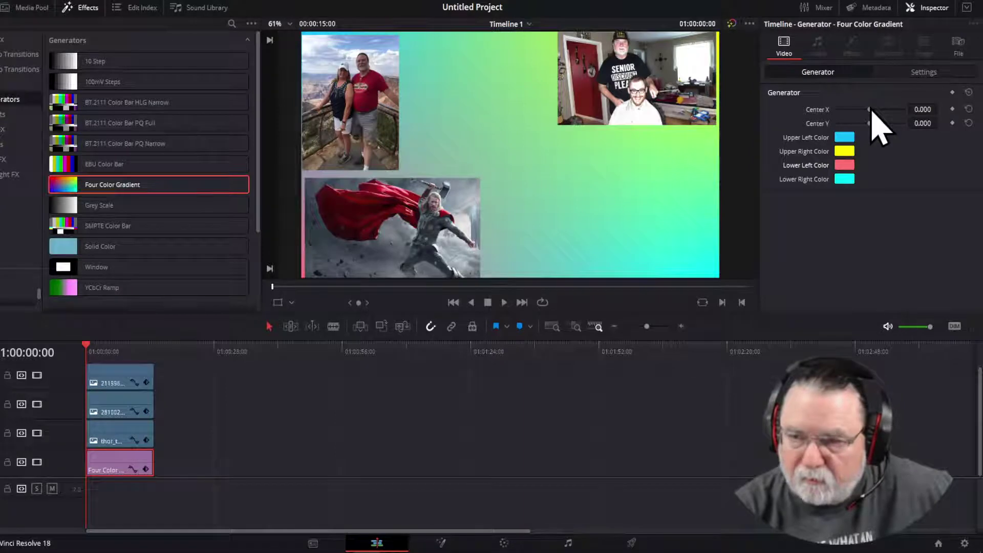
Step: Shift the gradient's center to X 0.374 and Y 0.038, and set its upper left color to a deep blue
{"action": "left_click_drag", "start_coordinate": [865, 111], "coordinate": [869, 132]}
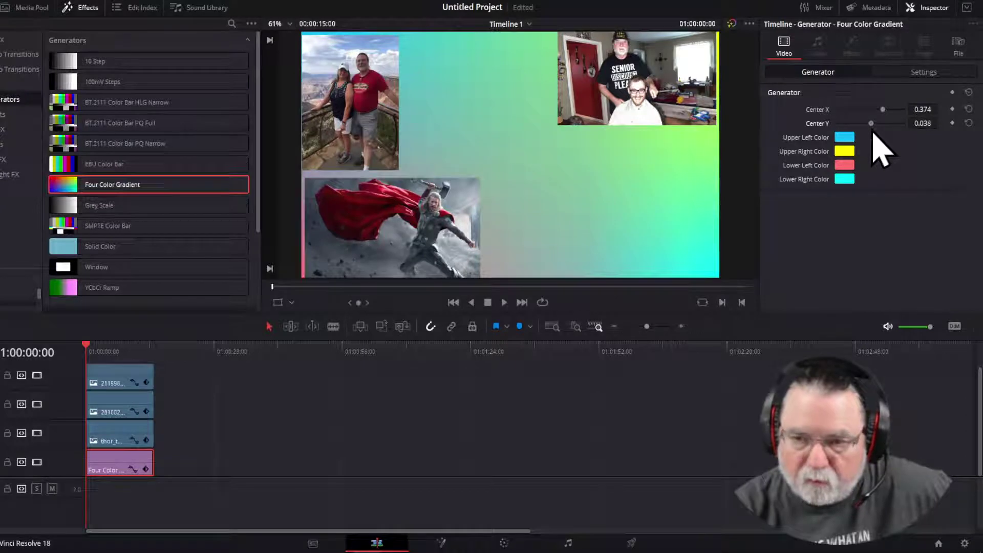
{"action": "left_click", "coordinate": [846, 138]}
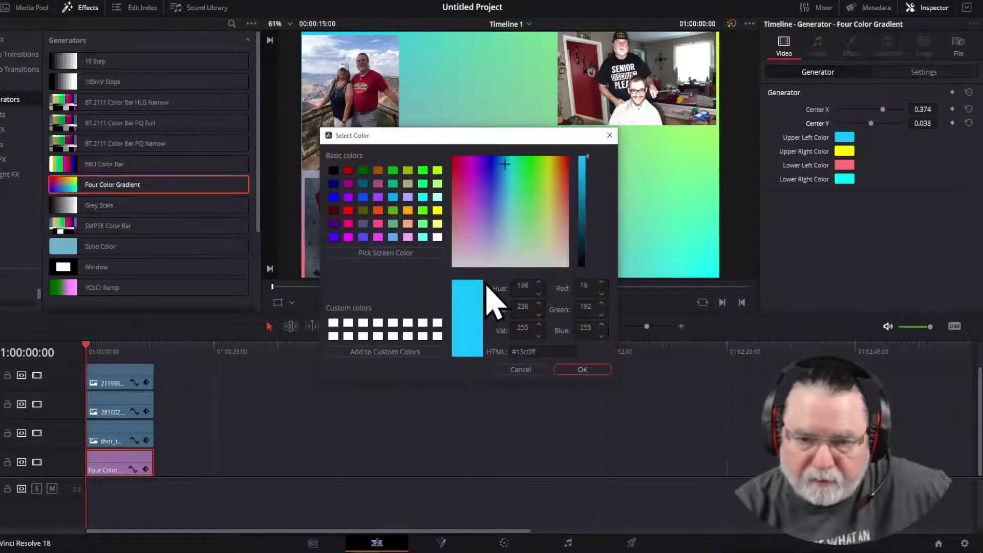
{"action": "left_click", "coordinate": [500, 169]}
{"action": "left_click", "coordinate": [577, 369]}
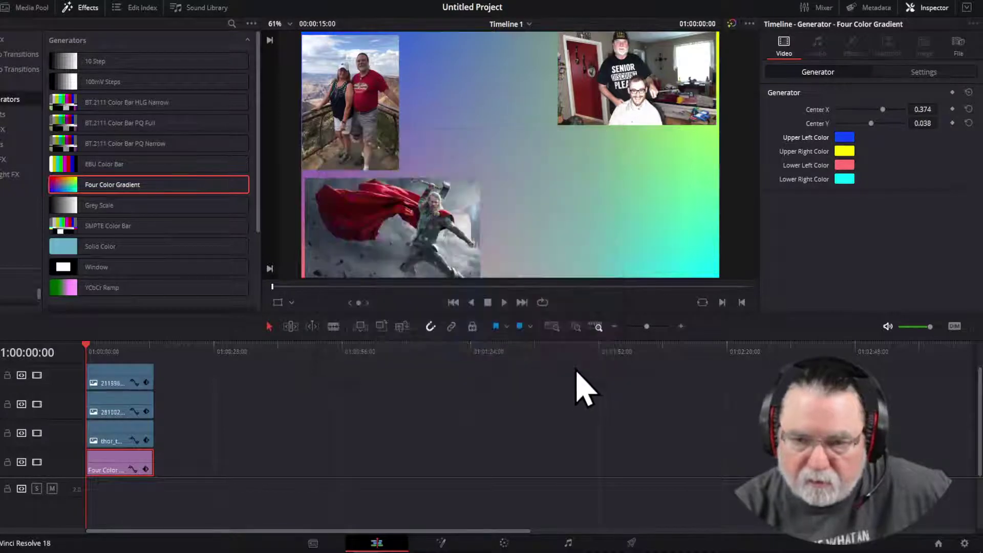
Step: Keep the gradient's upper right color yellow and set its lower right color to light green
{"action": "left_click", "coordinate": [845, 151]}
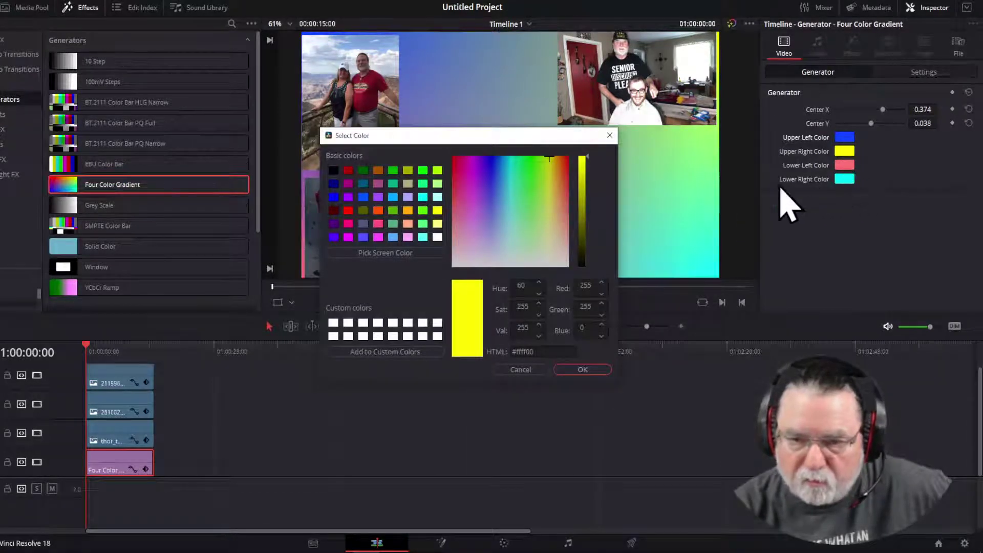
{"action": "left_click", "coordinate": [520, 370]}
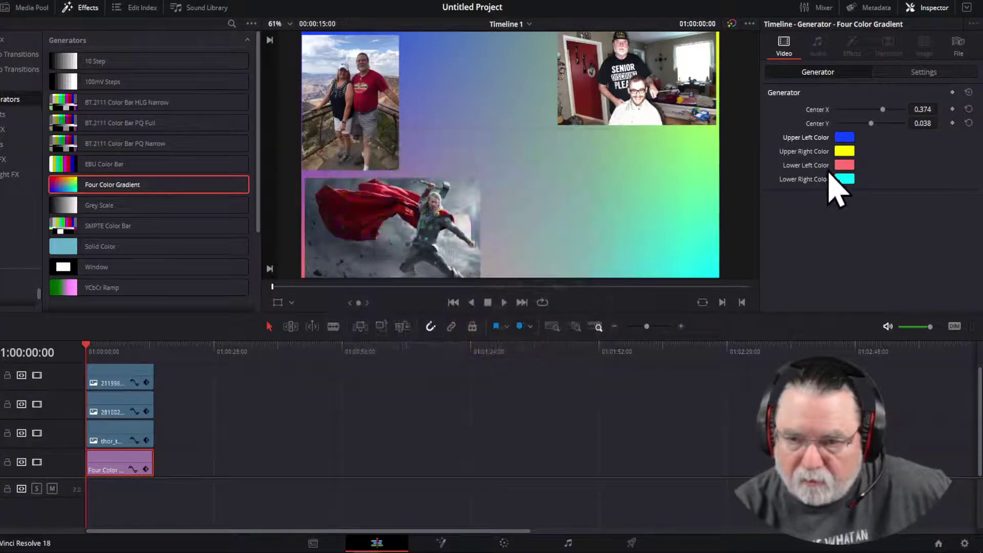
{"action": "left_click", "coordinate": [842, 180]}
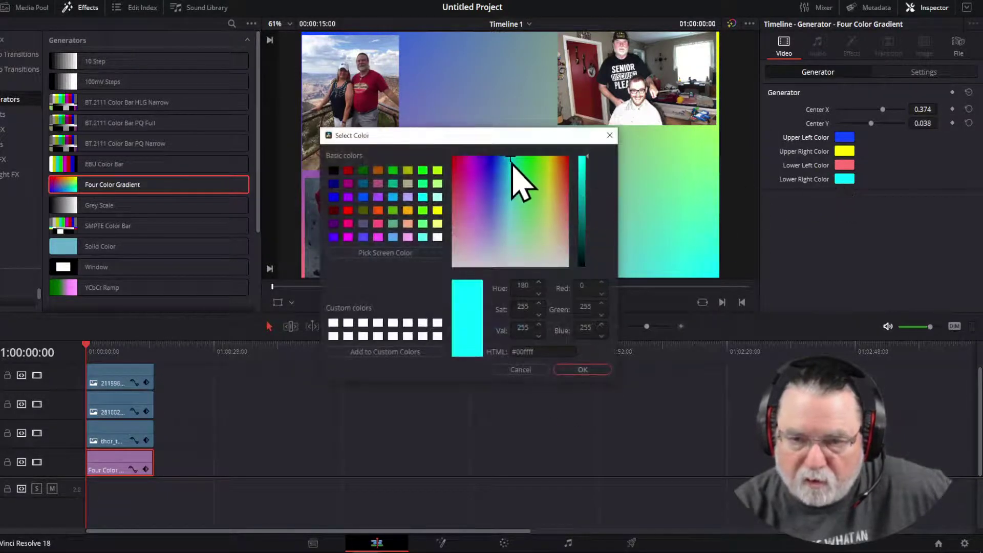
{"action": "left_click_drag", "start_coordinate": [512, 160], "coordinate": [528, 200]}
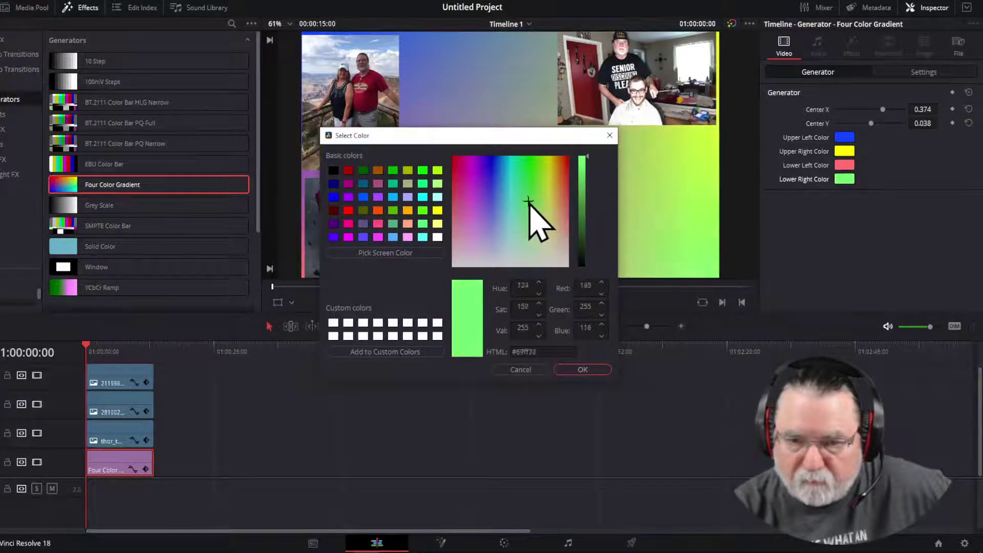
{"action": "left_click", "coordinate": [583, 369]}
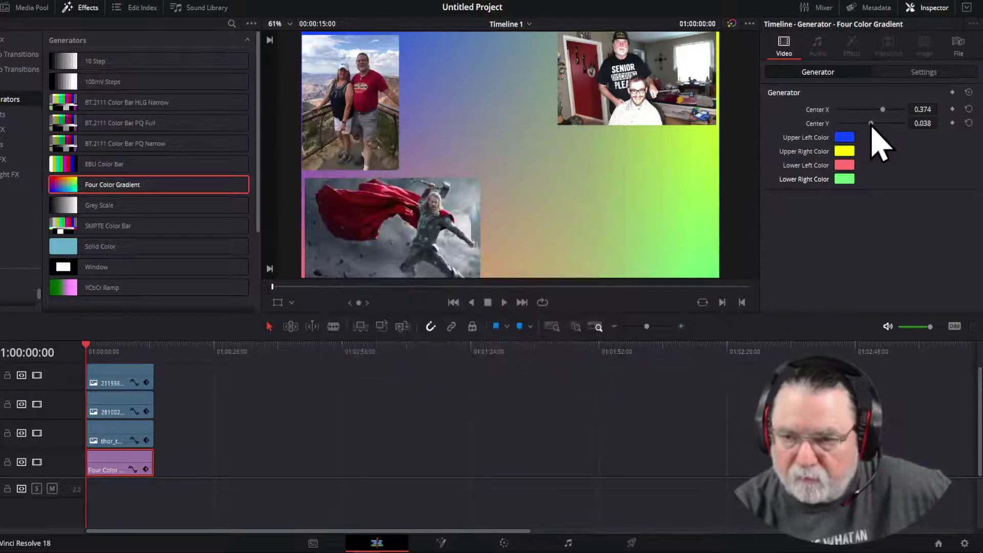
{"action": "mouse_move", "coordinate": [866, 124]}
{"action": "left_mouse_down"}
{"action": "mouse_move", "coordinate": [824, 128]}
{"action": "mouse_move", "coordinate": [887, 132]}
{"action": "mouse_move", "coordinate": [840, 128]}
{"action": "mouse_move", "coordinate": [873, 132]}
{"action": "left_mouse_up"}
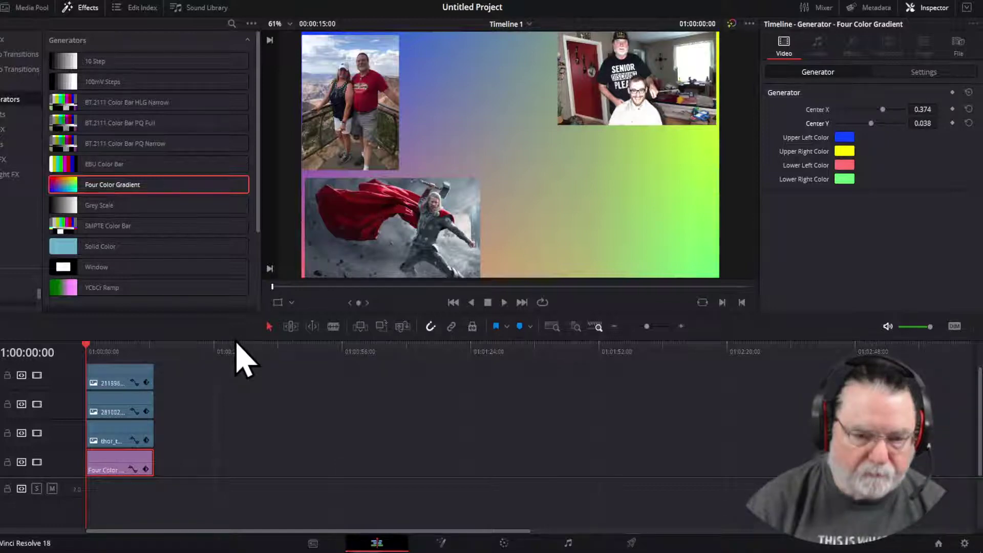
Step: Enlarge the timeline area and add a Text+ title on a new video track above the three images
{"action": "left_click_drag", "start_coordinate": [241, 338], "coordinate": [250, 250]}
{"action": "left_click", "coordinate": [20, 83]}
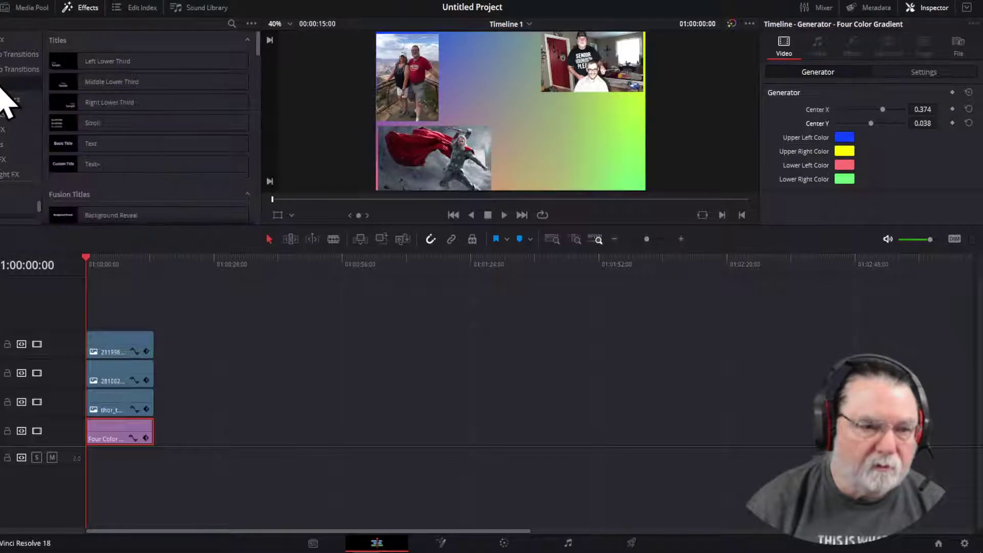
{"action": "left_click_drag", "start_coordinate": [95, 165], "coordinate": [77, 314]}
{"action": "left_click_drag", "start_coordinate": [117, 163], "coordinate": [111, 320]}
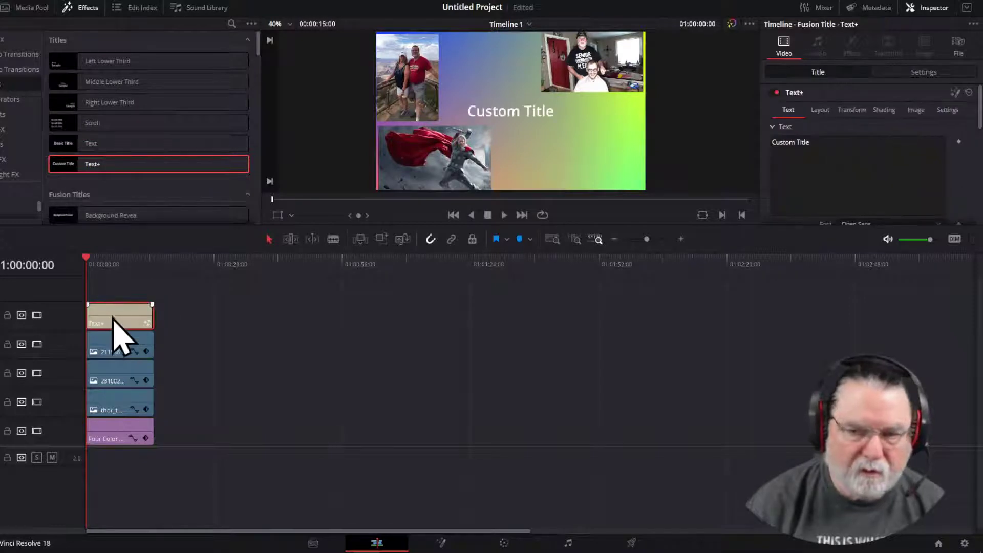
Step: Replace the Text+ title's default text with "THIS IS A TUMBNAIL.......FREE!"
{"action": "left_click", "coordinate": [819, 145]}
{"action": "key", "text": "BackSpace"}
{"action": "type", "text": "THIS IS A TUMB"}
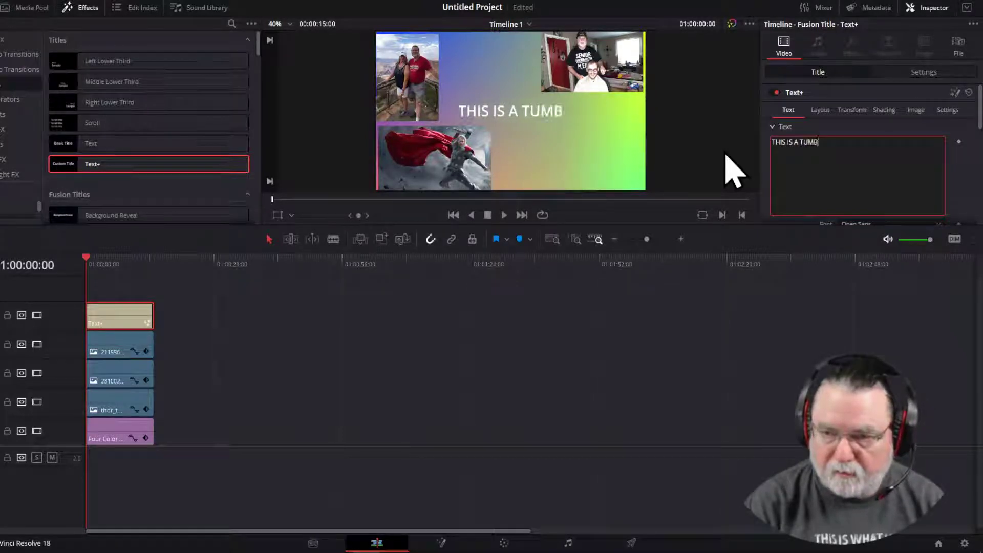
{"action": "type", "text": "NAIL......"}
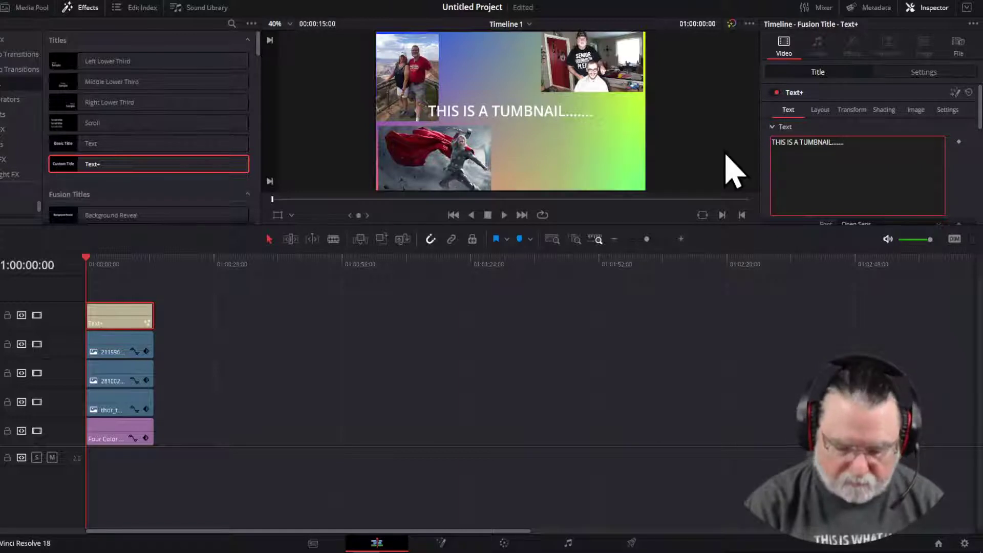
{"action": "type", "text": "FREE"}
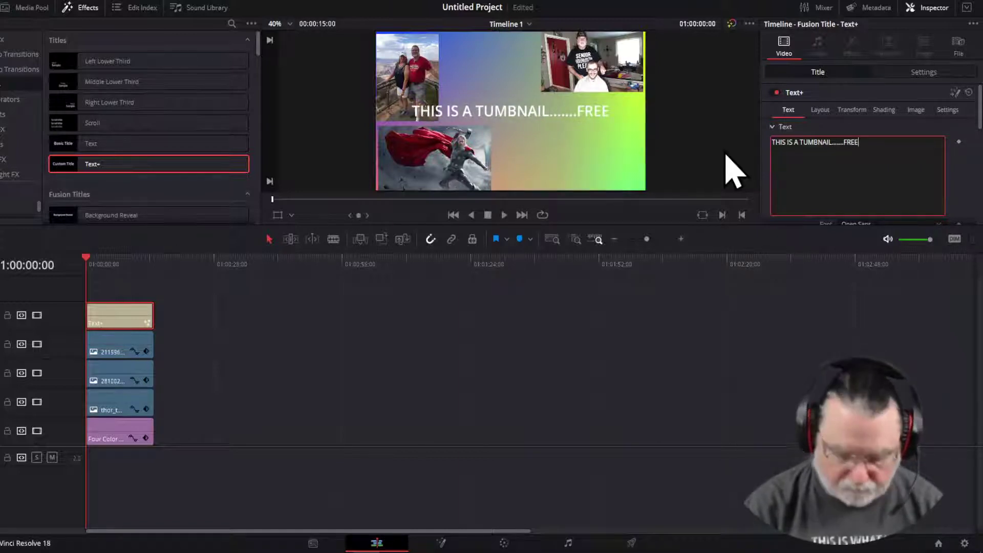
{"action": "type", "text": "!"}
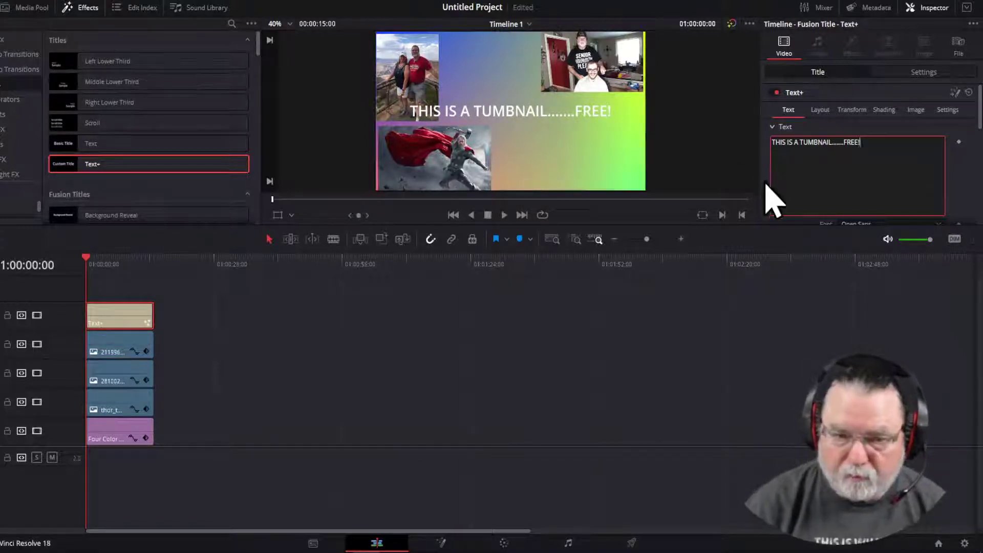
Step: Set the title's text color to blue, #2815ff
{"action": "left_click", "coordinate": [109, 316]}
{"action": "scroll", "coordinate": [881, 197], "scroll_direction": "down", "scroll_amount": 2}
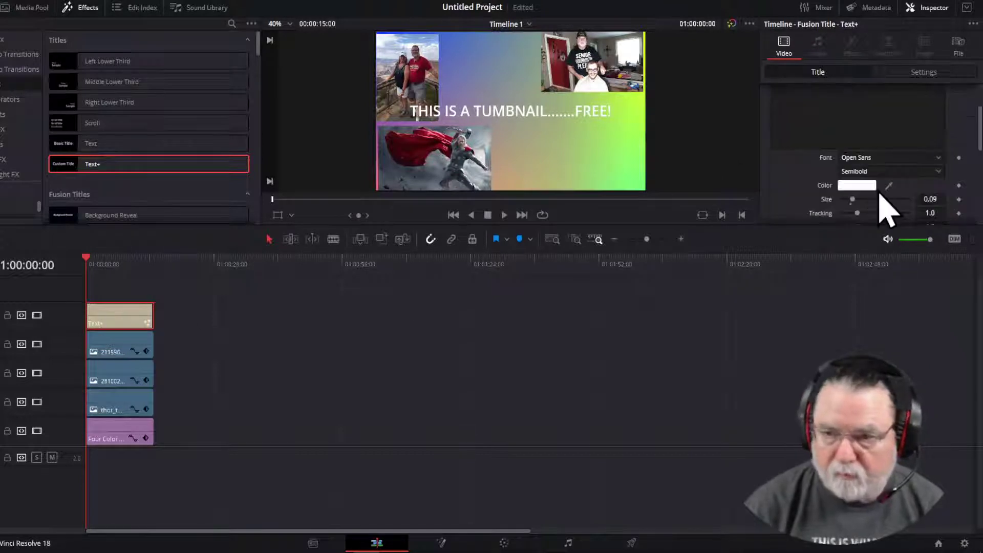
{"action": "left_click", "coordinate": [854, 187]}
{"action": "mouse_move", "coordinate": [510, 191]}
{"action": "left_mouse_down"}
{"action": "mouse_move", "coordinate": [497, 197]}
{"action": "mouse_move", "coordinate": [509, 192]}
{"action": "mouse_move", "coordinate": [501, 181]}
{"action": "left_mouse_up"}
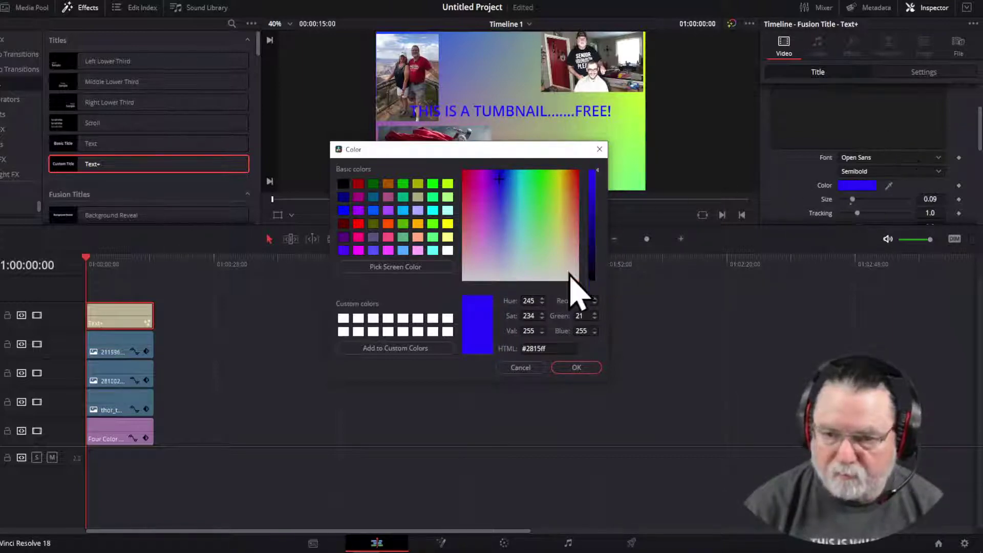
{"action": "left_click", "coordinate": [578, 367]}
Step: Move the title text horizontally clear of the couple photo by setting its layout Center X to 0.617
{"action": "scroll", "coordinate": [858, 194], "scroll_direction": "up", "scroll_amount": 3}
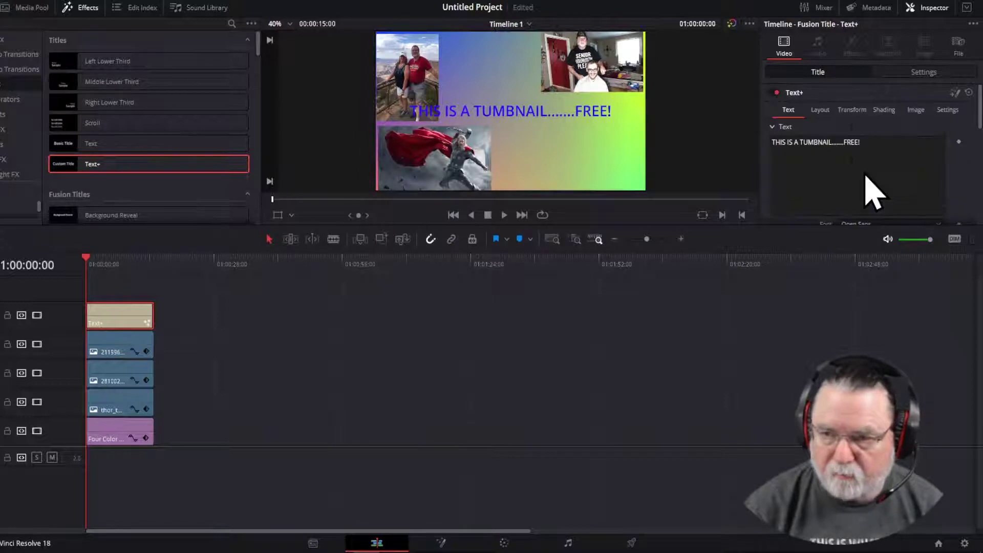
{"action": "left_click", "coordinate": [821, 110]}
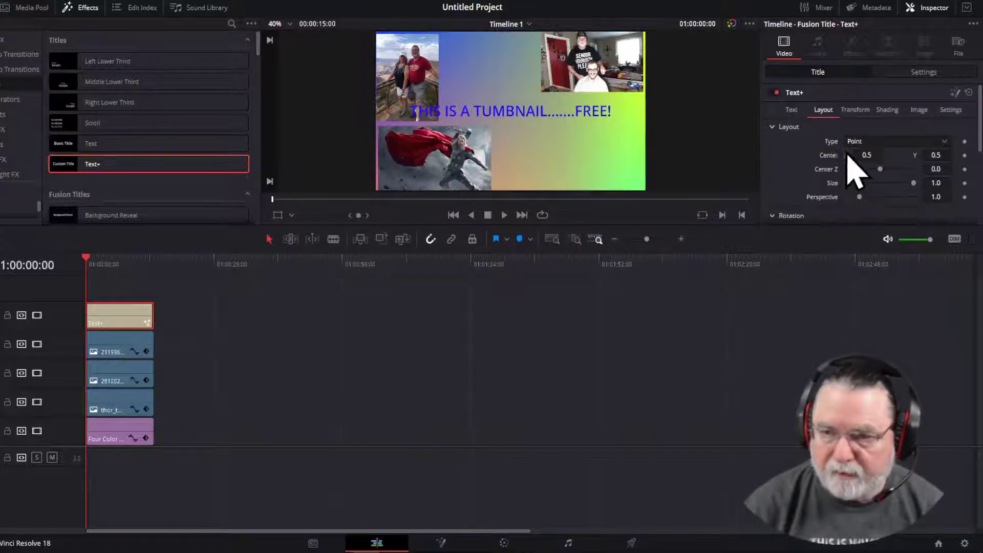
{"action": "left_click_drag", "start_coordinate": [864, 155], "coordinate": [901, 155]}
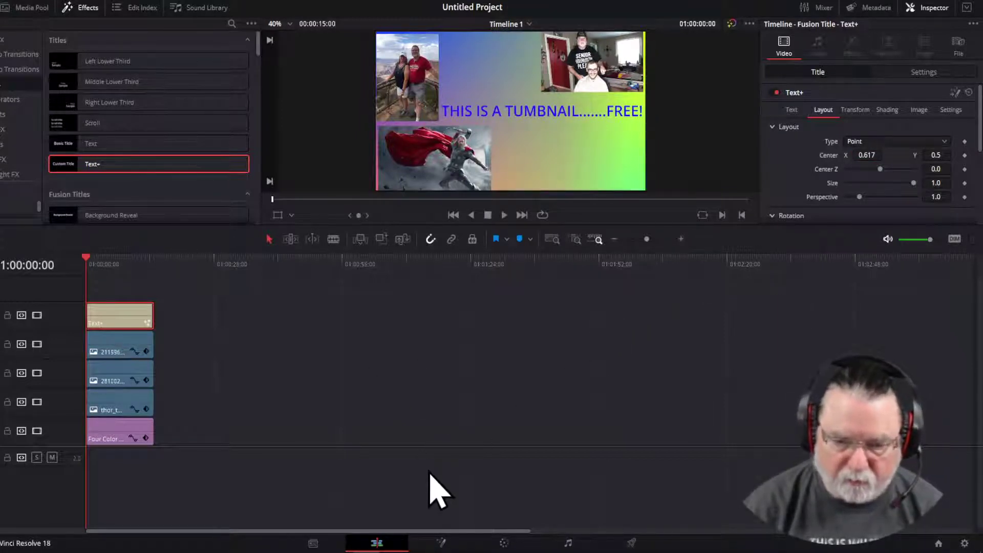
Step: Switch to the Color page and grab a still of the finished composition into the Gallery
{"action": "left_click", "coordinate": [504, 543]}
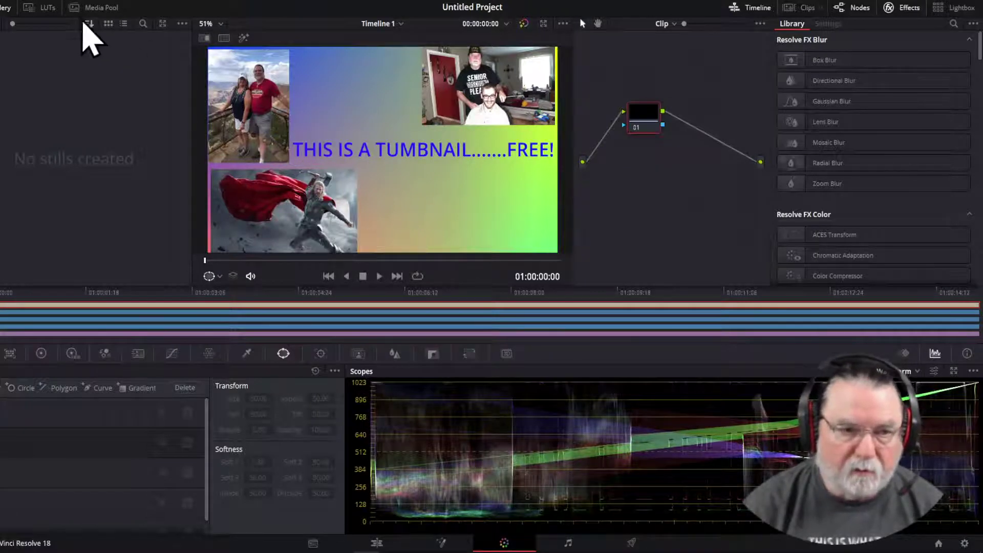
{"action": "left_click", "coordinate": [4, 12]}
{"action": "left_click", "coordinate": [5, 12]}
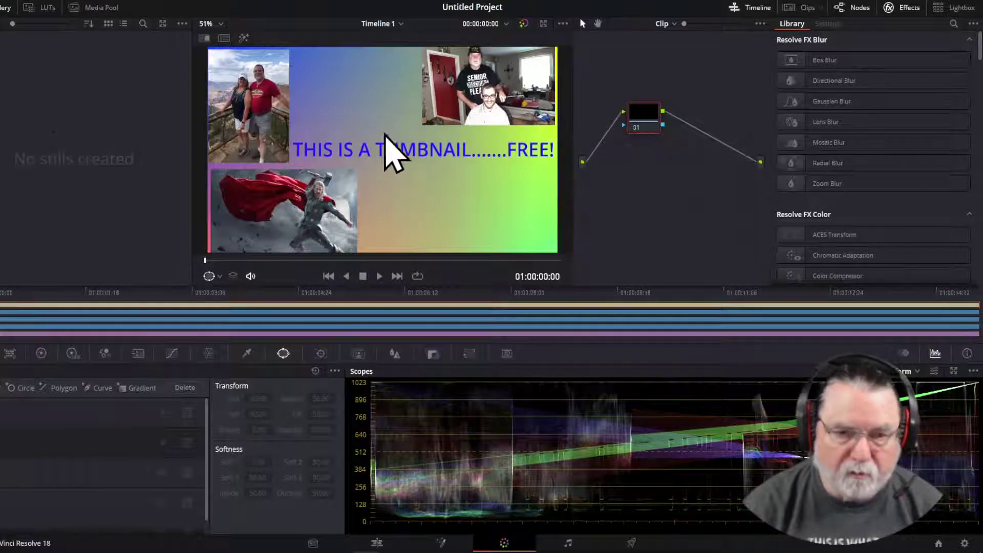
{"action": "right_click", "coordinate": [361, 98]}
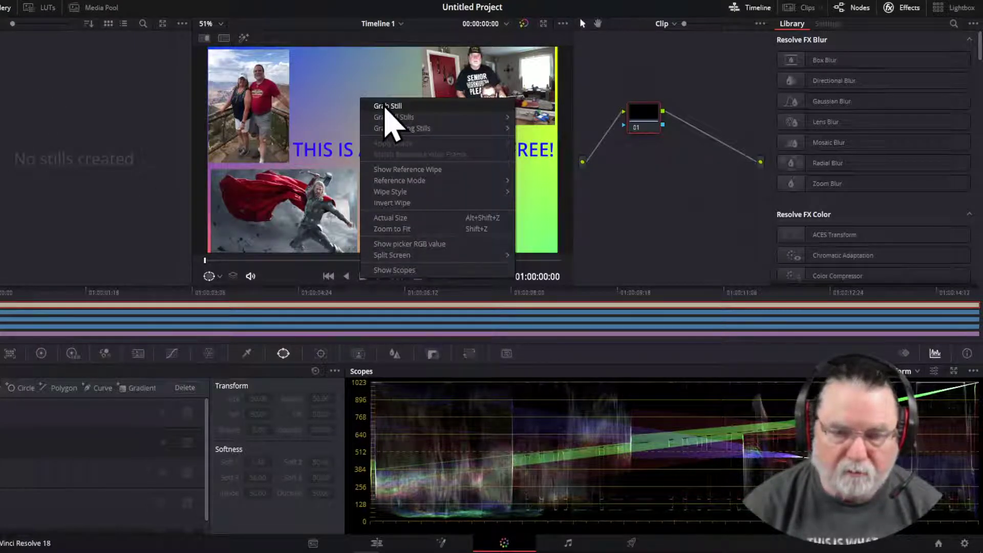
{"action": "left_click", "coordinate": [387, 106]}
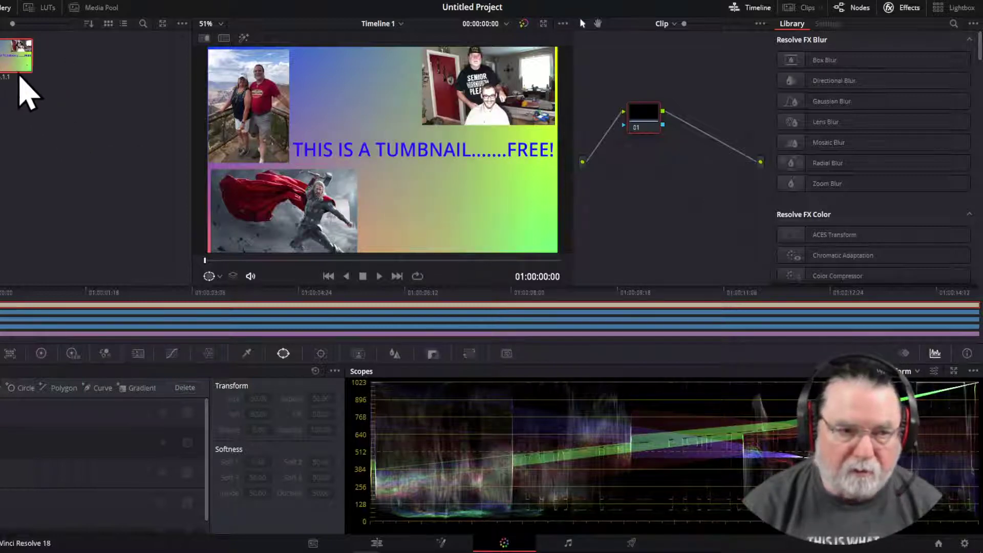
Step: Export the grabbed still as a JPEG named "lIVE bANNER.jpg" to the Thumbnails folder
{"action": "right_click", "coordinate": [8, 59]}
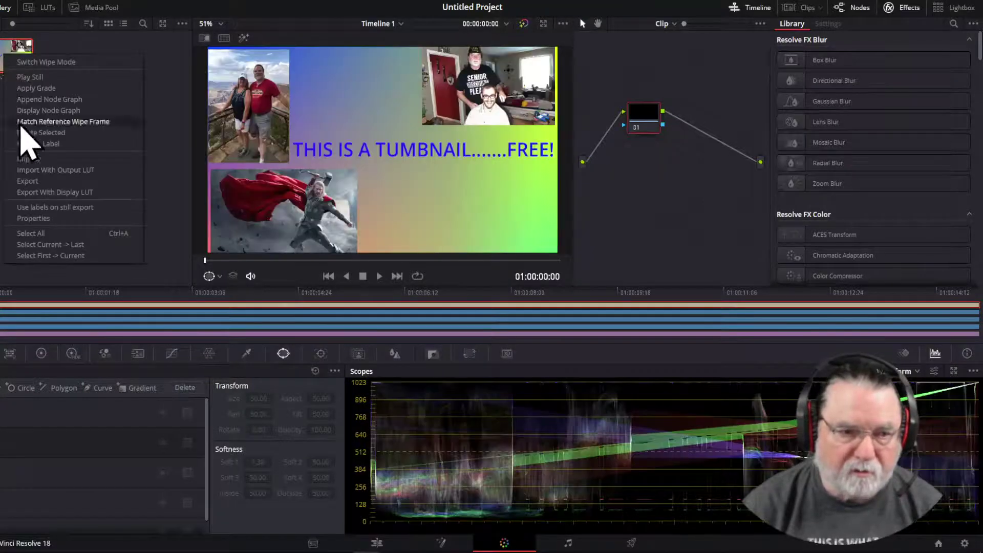
{"action": "left_click", "coordinate": [27, 181]}
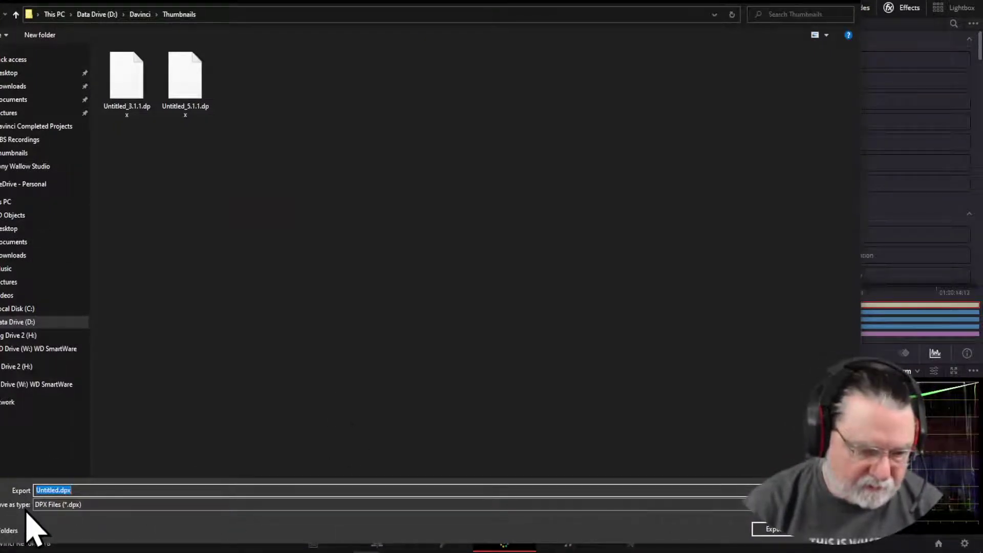
{"action": "left_click", "coordinate": [484, 502]}
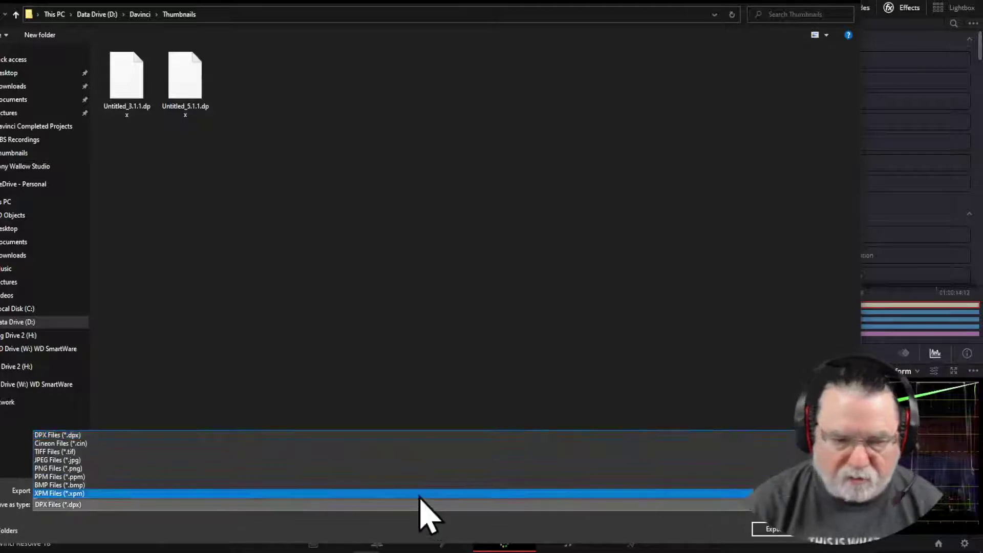
{"action": "left_click", "coordinate": [54, 459]}
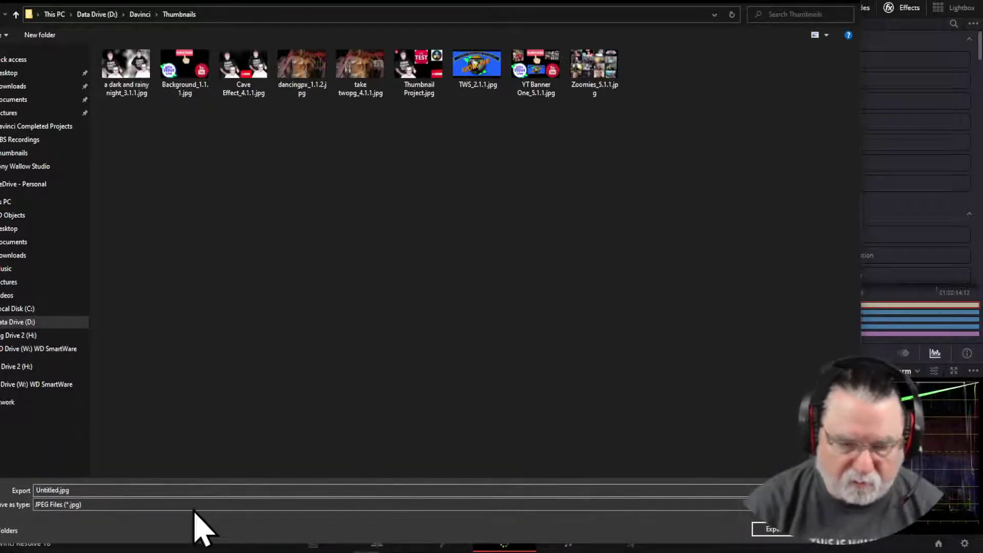
{"action": "double_click", "coordinate": [77, 490]}
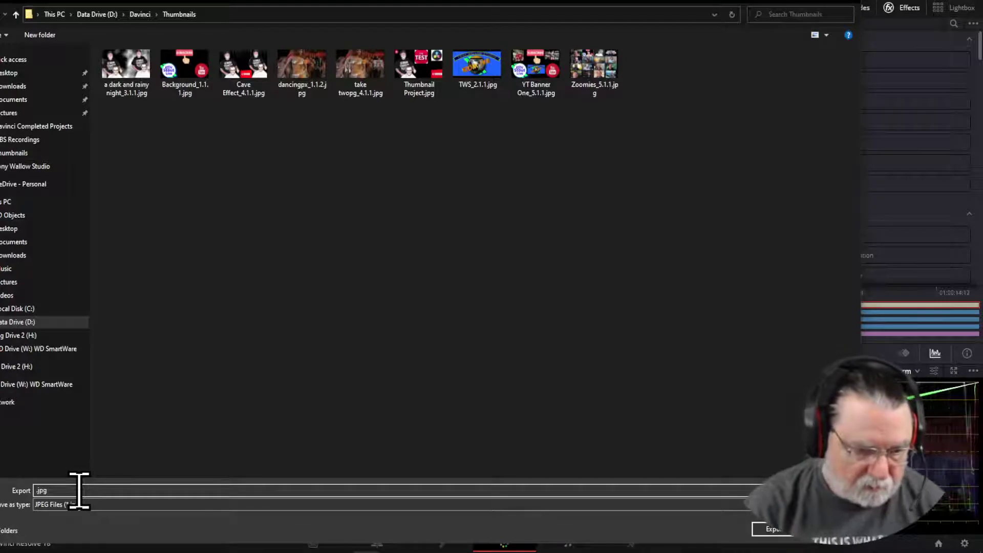
{"action": "type", "text": "lIVE bANNER"}
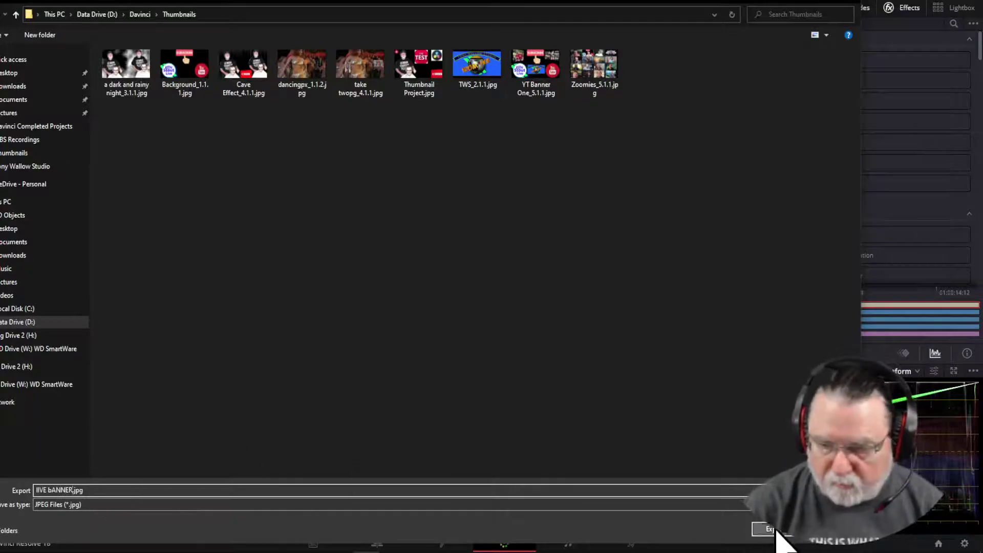
{"action": "left_click", "coordinate": [772, 530]}
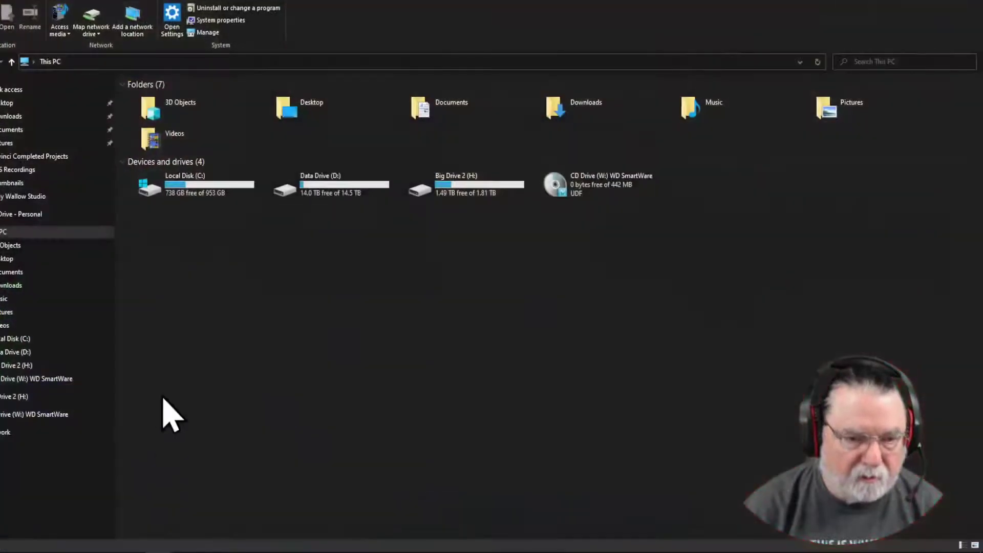
Step: Open the exported lIVE bANNER_5.1.1.jpg from Data Drive (D:) > Davinci > Thumbnails, check the finished thumbnail, and close the image viewer
{"action": "double_click", "coordinate": [340, 194]}
{"action": "double_click", "coordinate": [713, 193]}
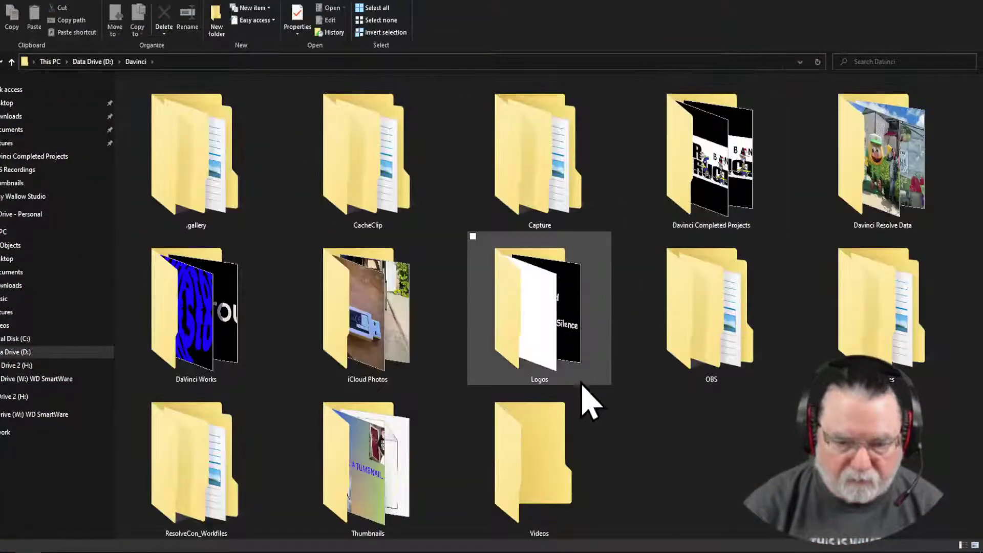
{"action": "double_click", "coordinate": [353, 481]}
{"action": "scroll", "coordinate": [638, 376], "scroll_direction": "down", "scroll_amount": 10}
{"action": "scroll", "coordinate": [638, 376], "scroll_direction": "up", "scroll_amount": 10}
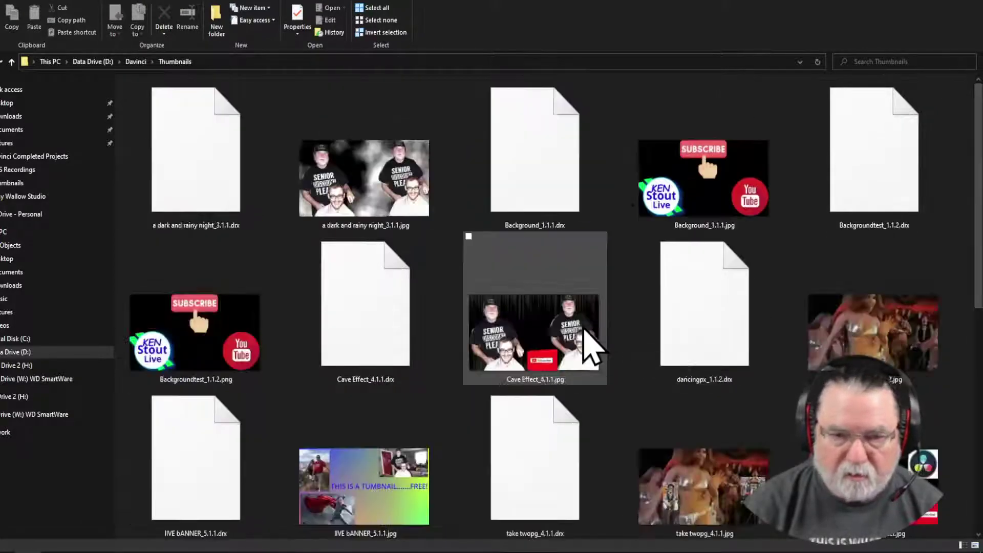
{"action": "left_click", "coordinate": [395, 489]}
{"action": "double_click", "coordinate": [392, 476]}
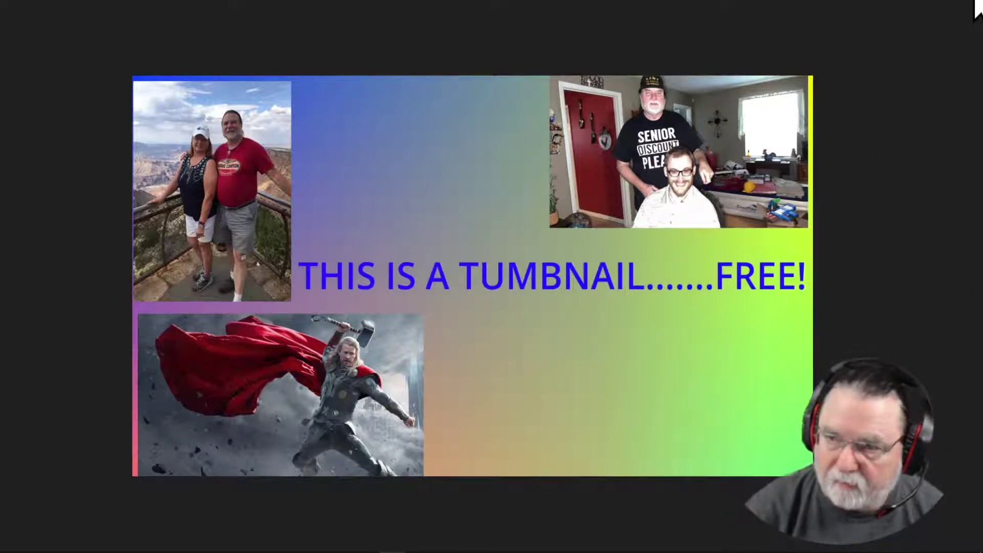
{"action": "left_click", "coordinate": [975, 9]}
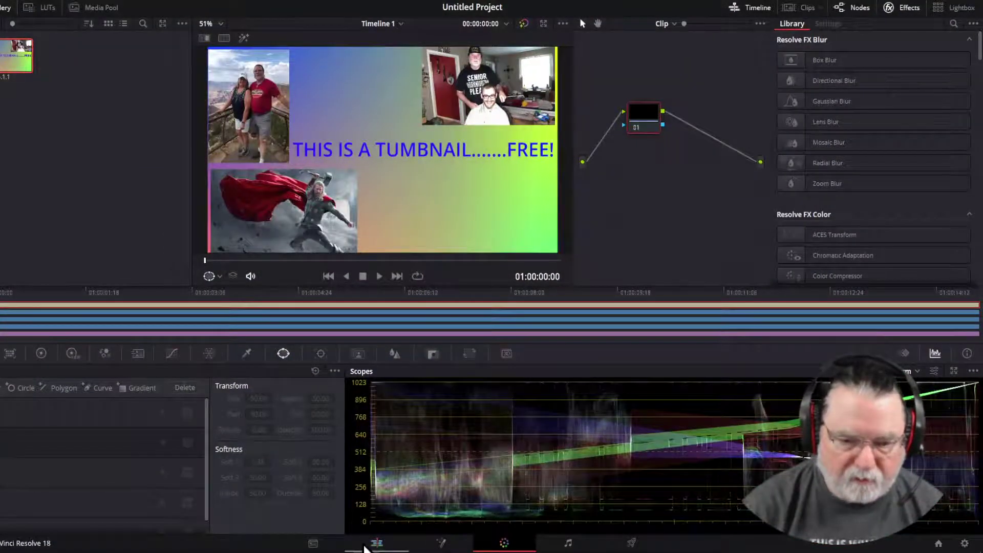
{"action": "left_click", "coordinate": [375, 543]}
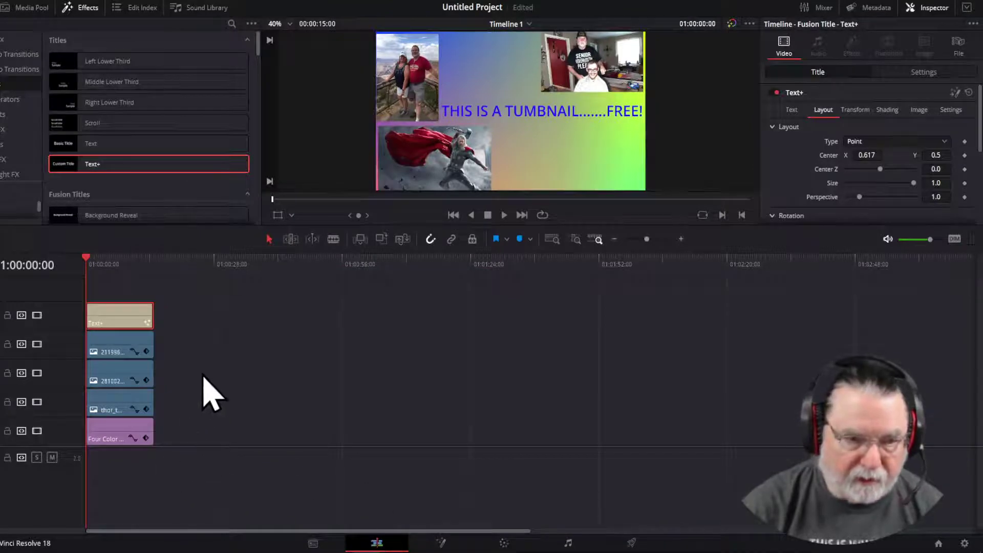
{"action": "left_click", "coordinate": [21, 9]}
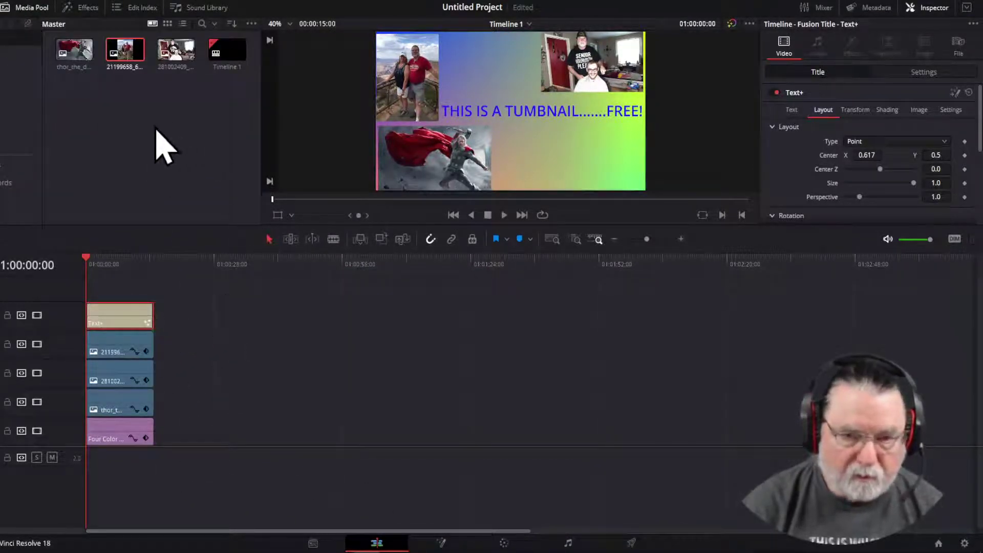
{"action": "right_click", "coordinate": [128, 126]}
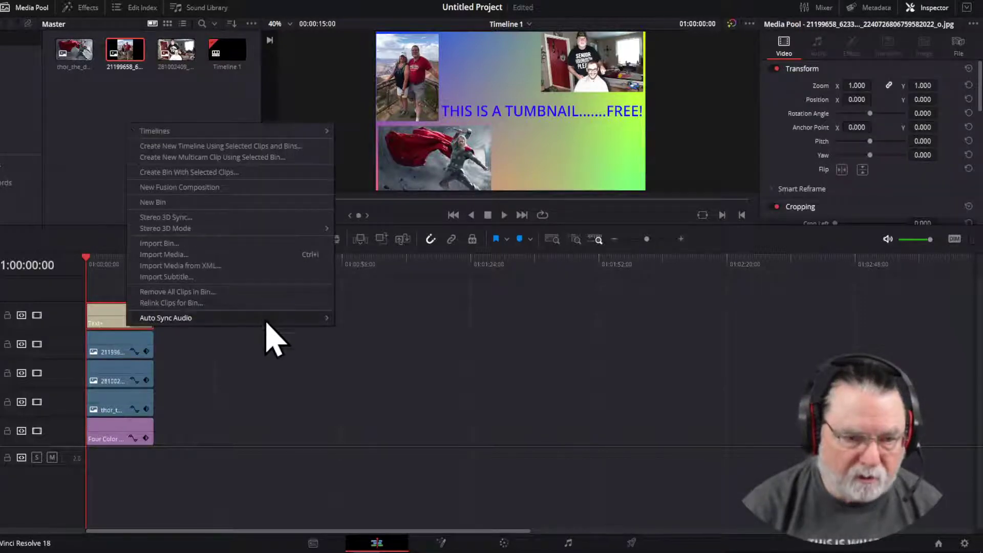
{"action": "left_click", "coordinate": [171, 255]}
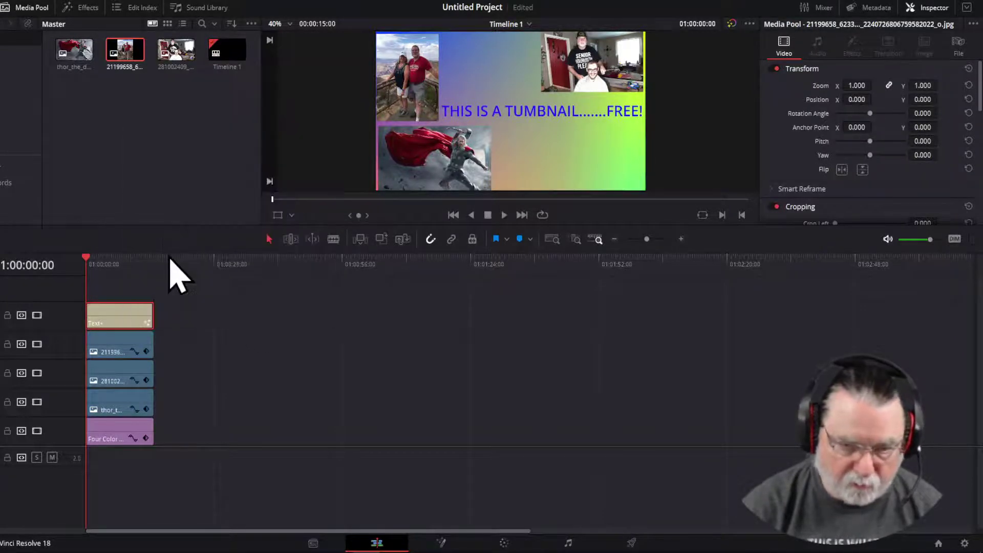
{"action": "scroll", "coordinate": [528, 430], "scroll_direction": "down", "scroll_amount": 10}
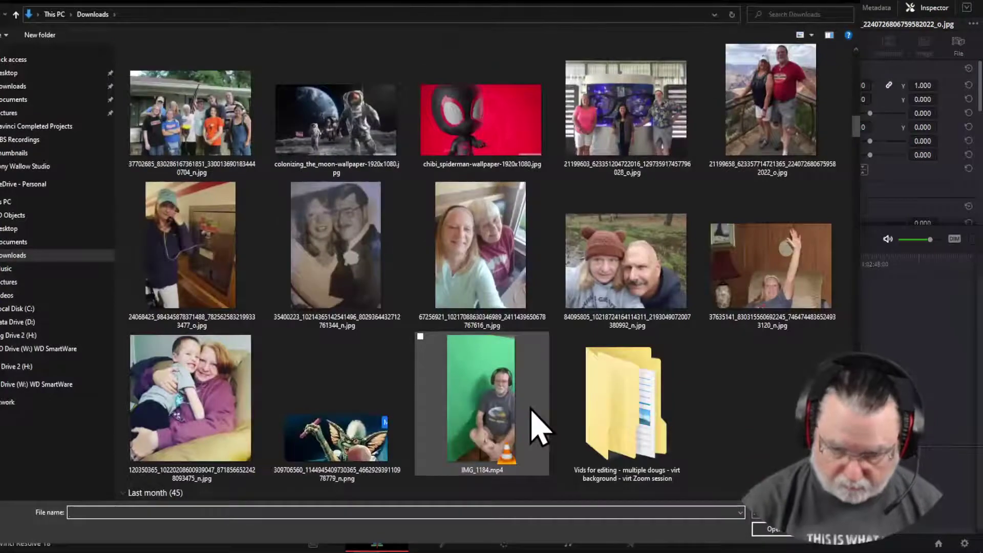
{"action": "scroll", "coordinate": [532, 427], "scroll_direction": "down", "scroll_amount": 10}
{"action": "scroll", "coordinate": [531, 409], "scroll_direction": "down", "scroll_amount": 15}
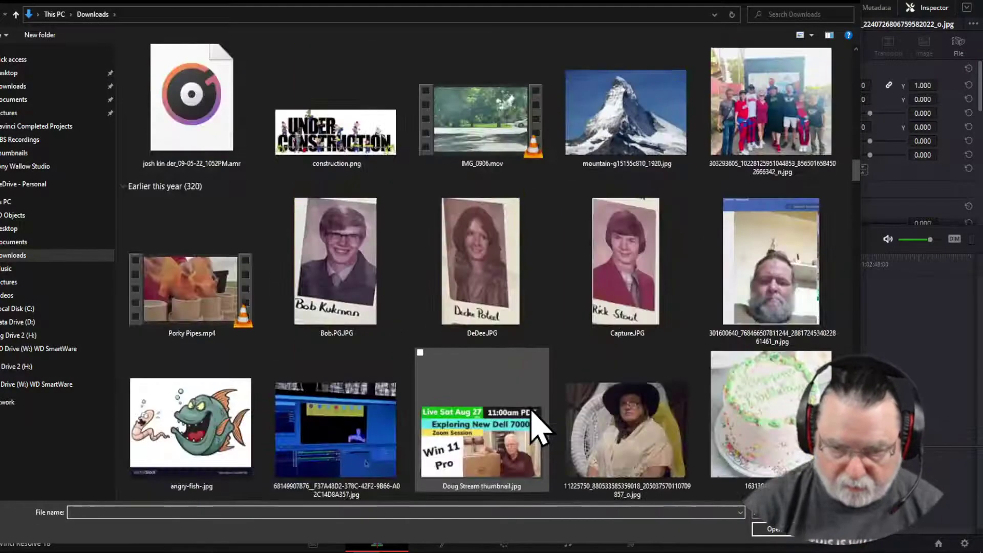
{"action": "scroll", "coordinate": [538, 427], "scroll_direction": "down", "scroll_amount": 10}
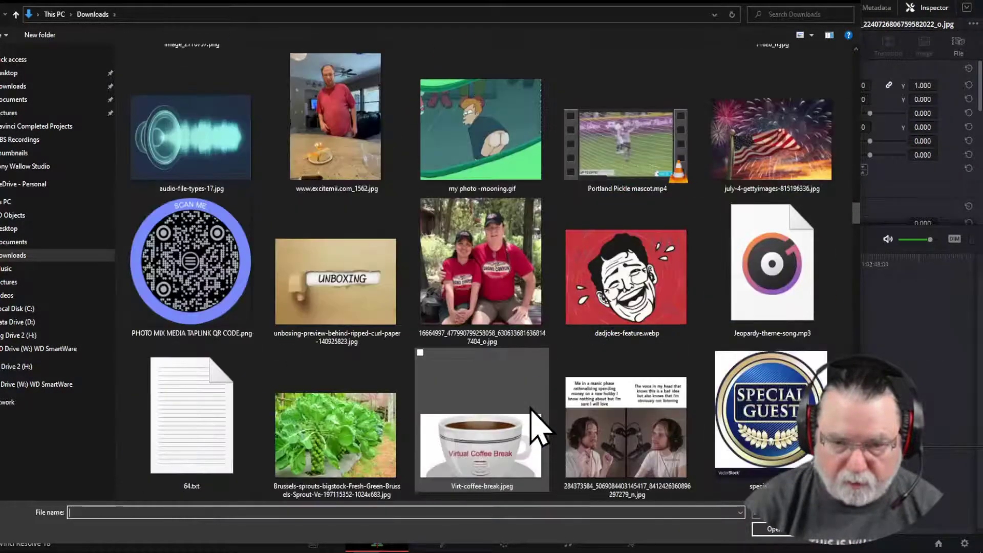
{"action": "scroll", "coordinate": [538, 427], "scroll_direction": "up", "scroll_amount": 3}
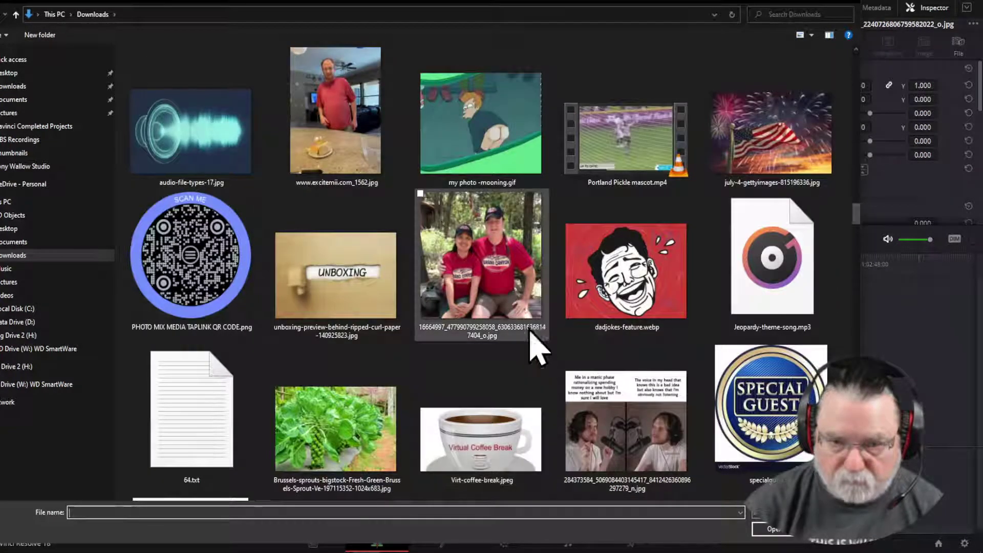
{"action": "left_click", "coordinate": [498, 283]}
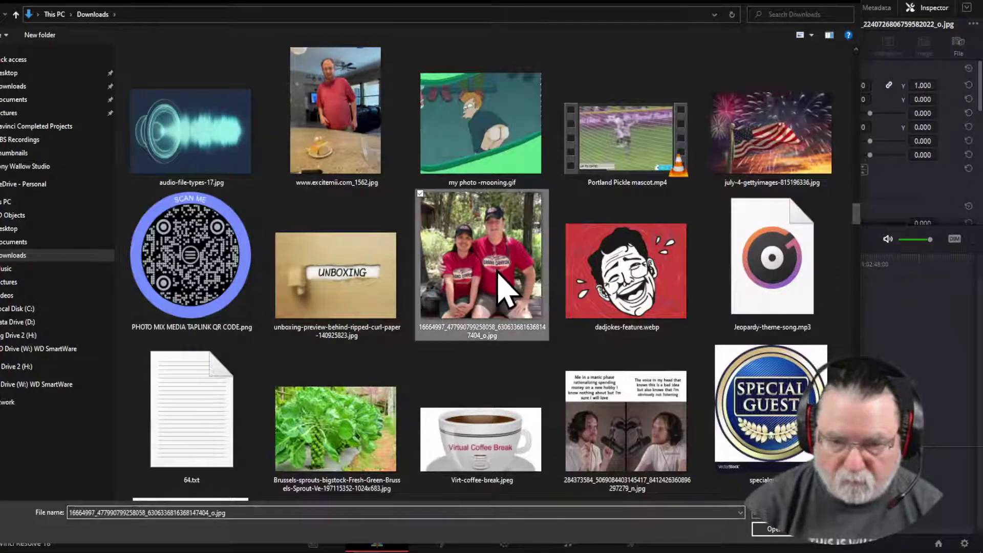
{"action": "left_click", "coordinate": [772, 529]}
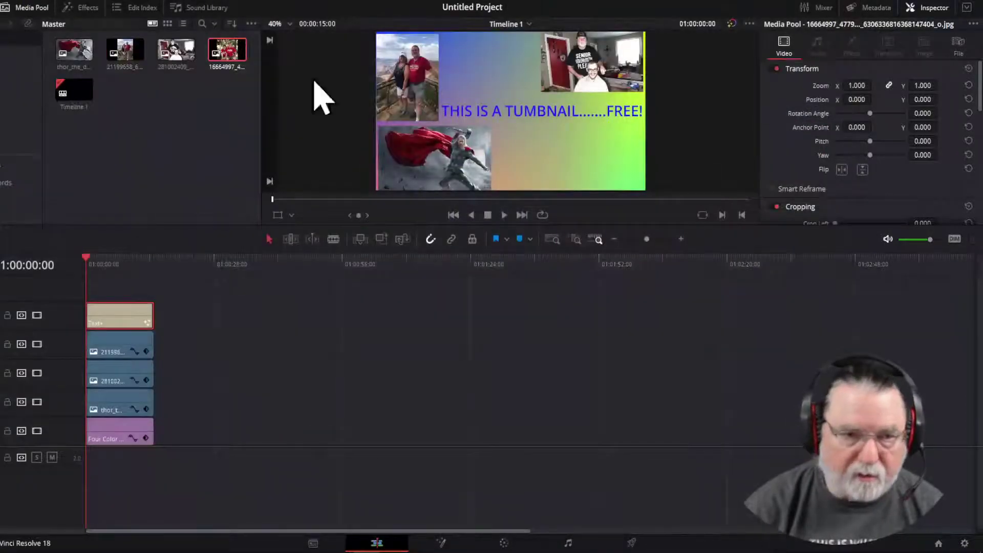
Step: Place the imported Grand Canyon shirt photo on a new video track above the title, aligned with the timeline start
{"action": "left_click_drag", "start_coordinate": [230, 59], "coordinate": [111, 300]}
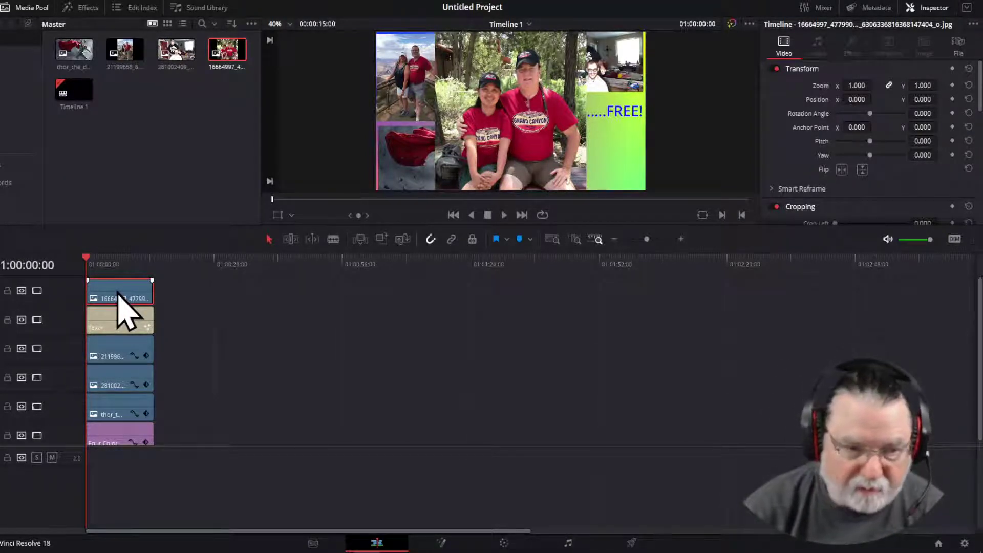
{"action": "left_click", "coordinate": [504, 543]}
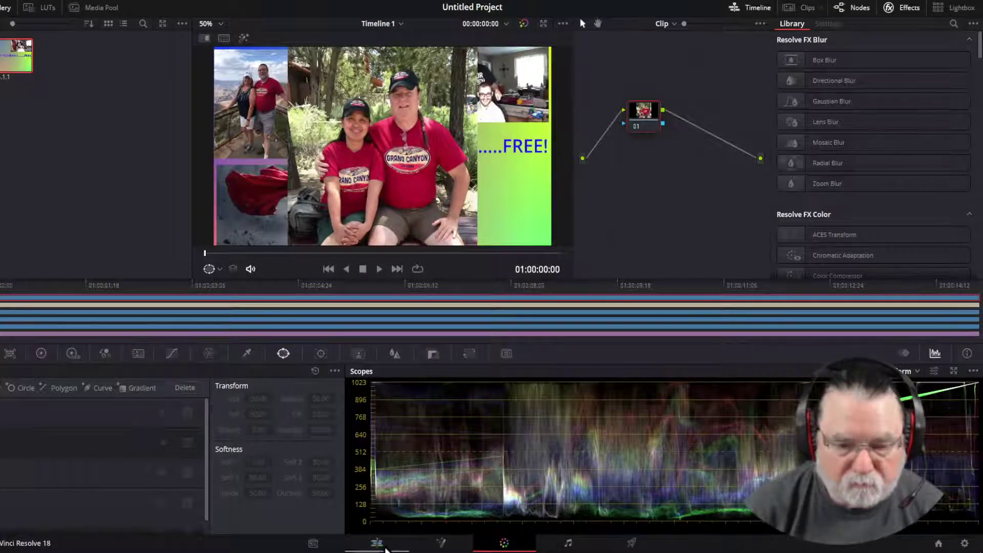
{"action": "left_click", "coordinate": [375, 542]}
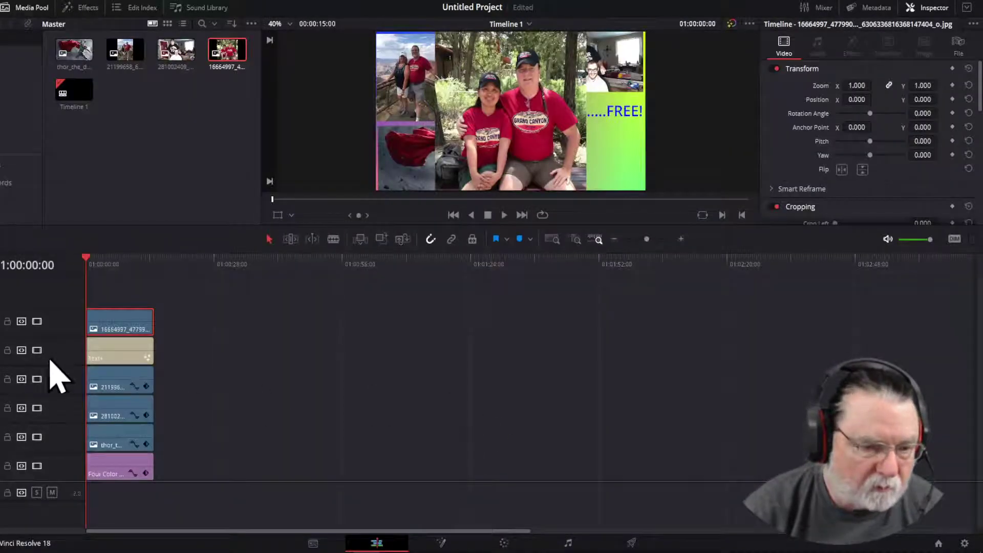
Step: Disable the five video tracks beneath the new photo, from the title track down to the four-color gradient
{"action": "left_click", "coordinate": [37, 350]}
{"action": "left_click", "coordinate": [36, 379]}
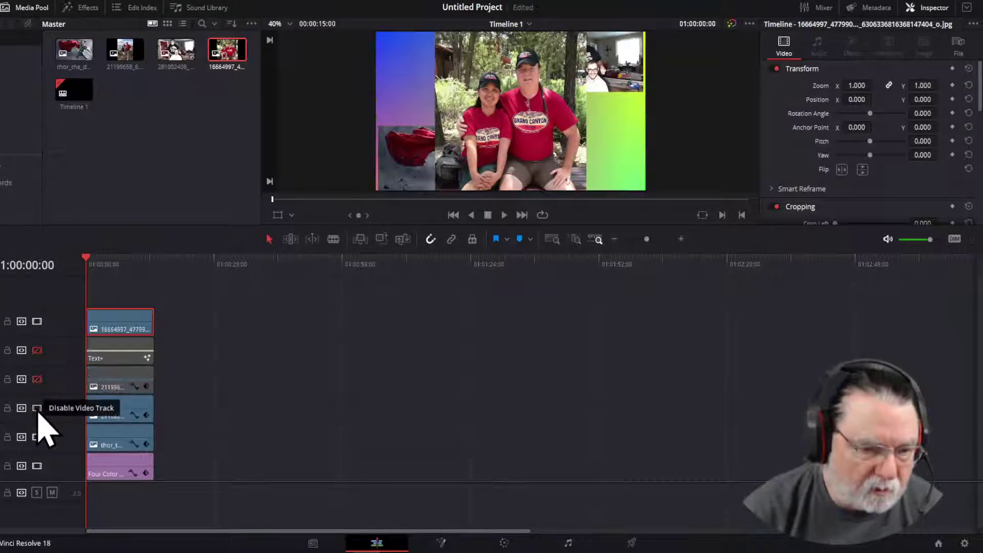
{"action": "left_click", "coordinate": [37, 408]}
{"action": "left_click", "coordinate": [37, 437]}
{"action": "left_click", "coordinate": [38, 466]}
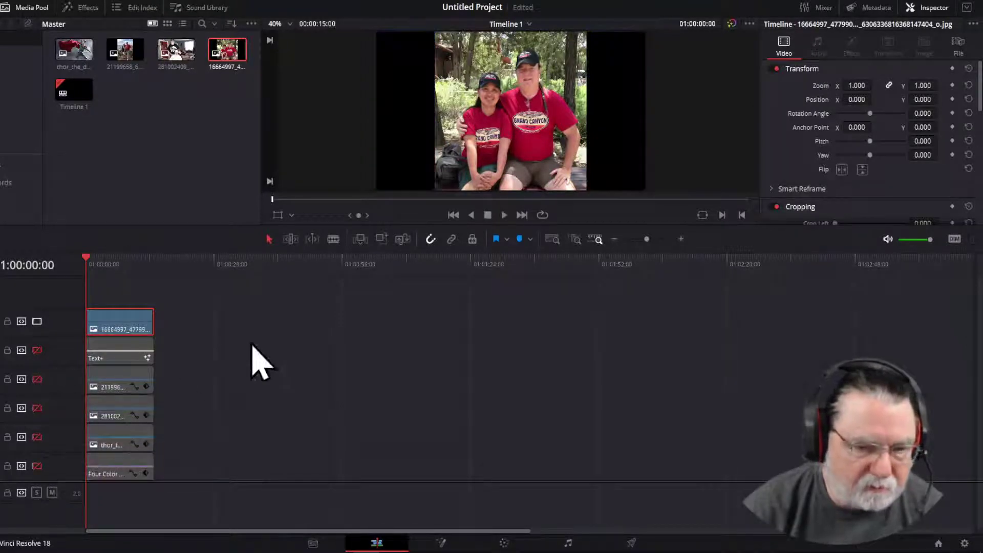
Step: On the Color page, set the viewer overlay to Power Window and activate a curve window for the photo
{"action": "left_click", "coordinate": [505, 546]}
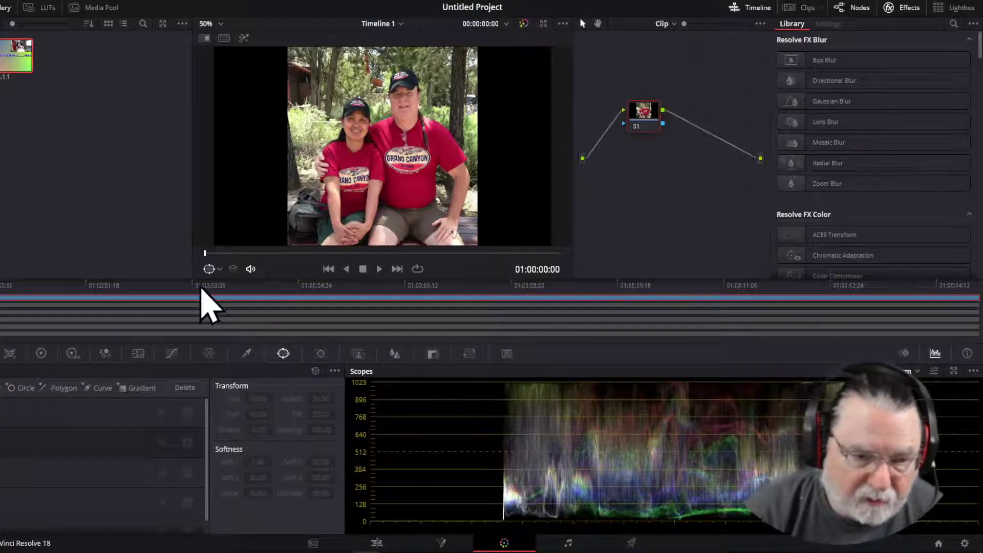
{"action": "left_click", "coordinate": [220, 271]}
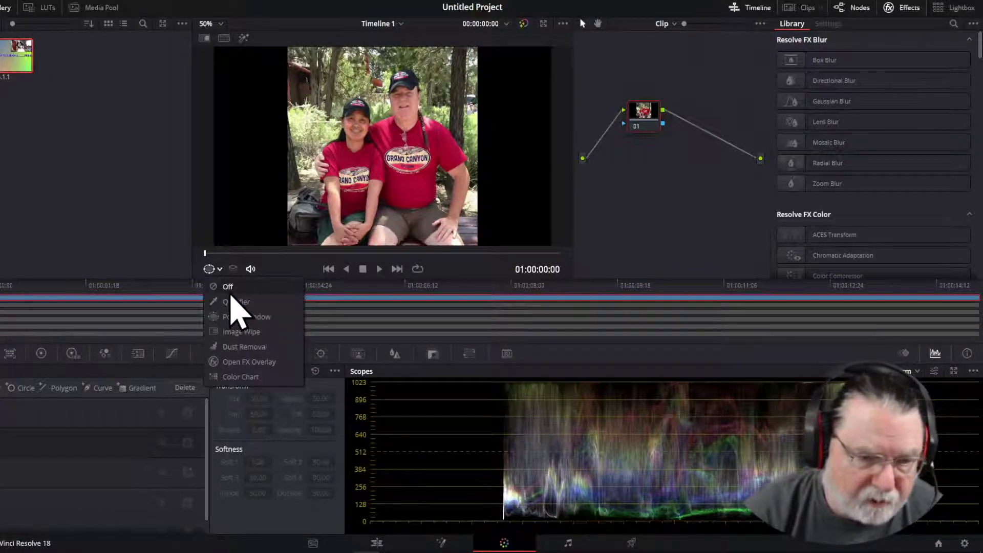
{"action": "left_click", "coordinate": [230, 295]}
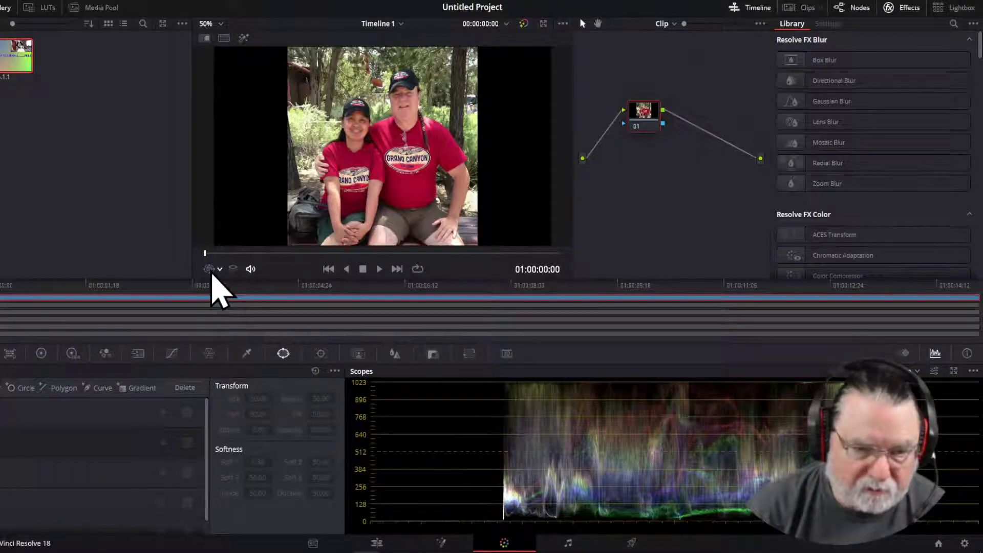
{"action": "left_click", "coordinate": [210, 268]}
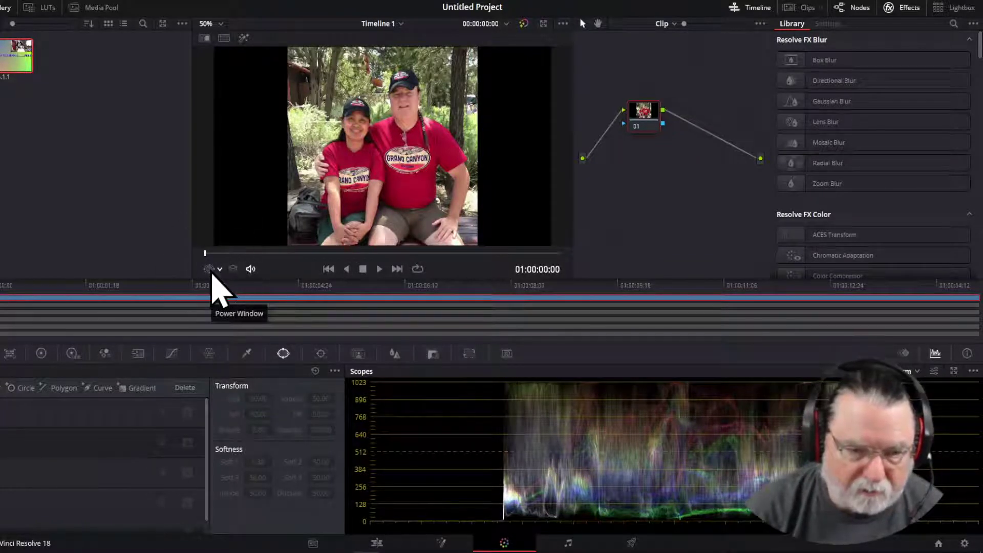
{"action": "left_click", "coordinate": [212, 274]}
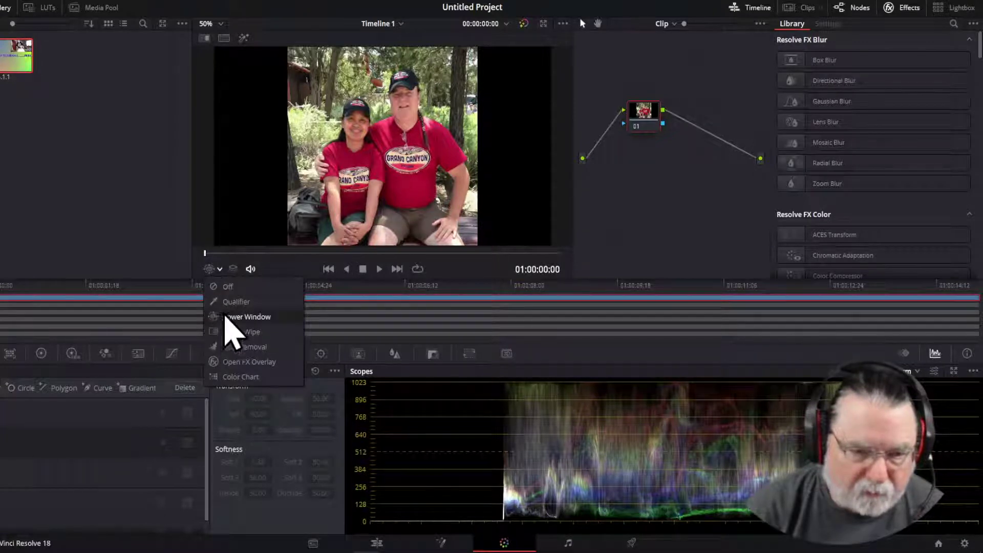
{"action": "left_click", "coordinate": [225, 319]}
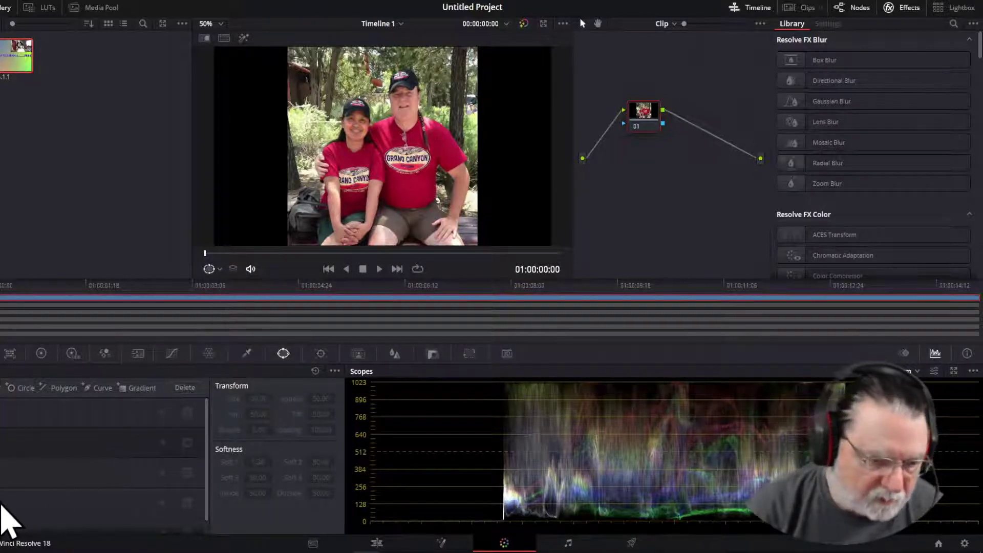
{"action": "left_click", "coordinate": [1, 516]}
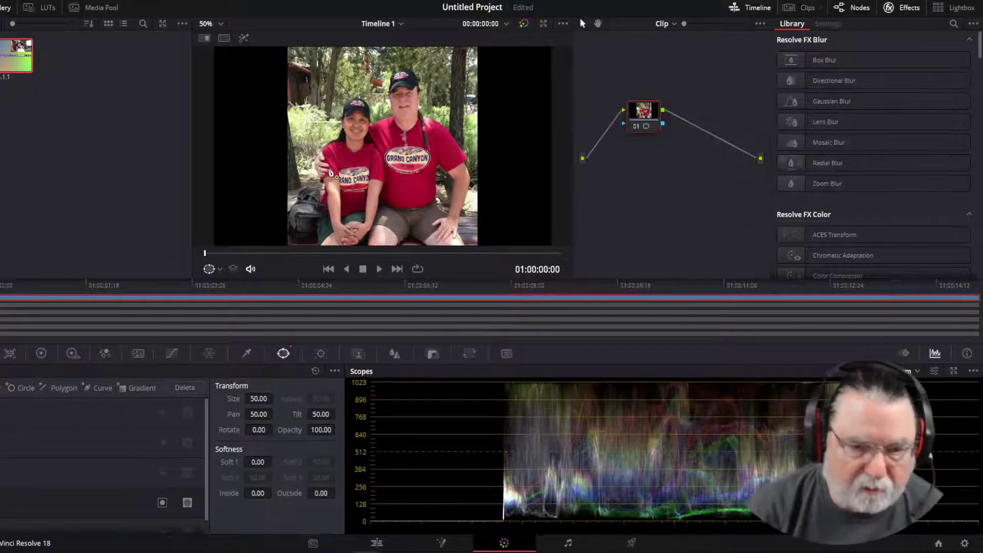
Step: Trace curve window points from the woman's lower arm up around the hand and shoulder and over her cap
{"action": "scroll", "coordinate": [321, 222], "scroll_direction": "up", "scroll_amount": 2}
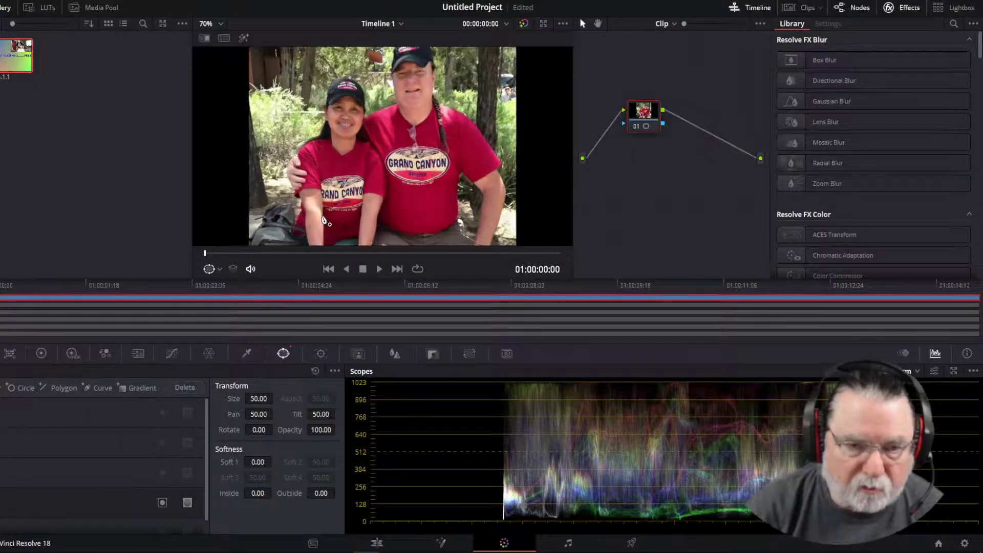
{"action": "scroll", "coordinate": [323, 220], "scroll_direction": "down", "scroll_amount": 1}
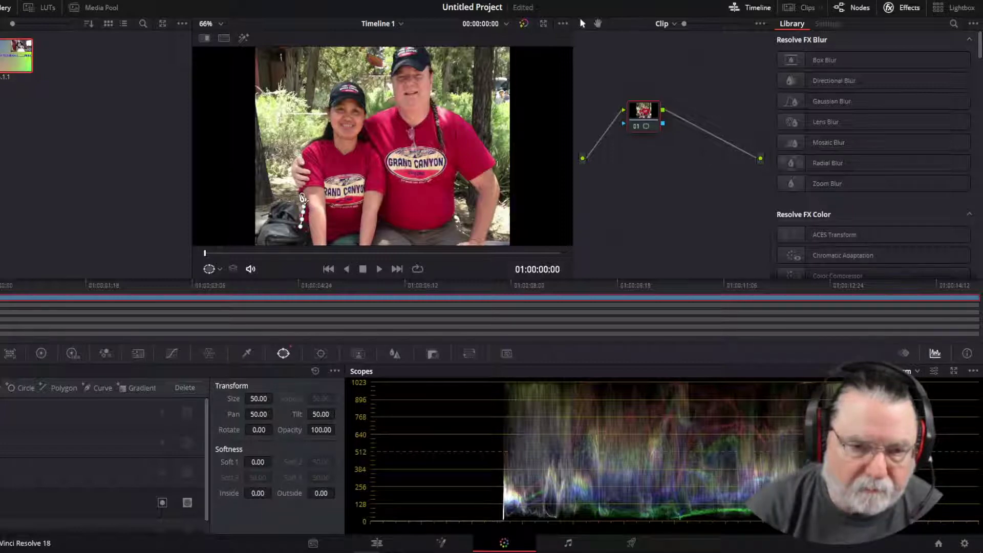
{"action": "mouse_move", "coordinate": [296, 186]}
{"action": "left_mouse_down"}
{"action": "mouse_move", "coordinate": [295, 157]}
{"action": "mouse_move", "coordinate": [318, 145]}
{"action": "left_mouse_up"}
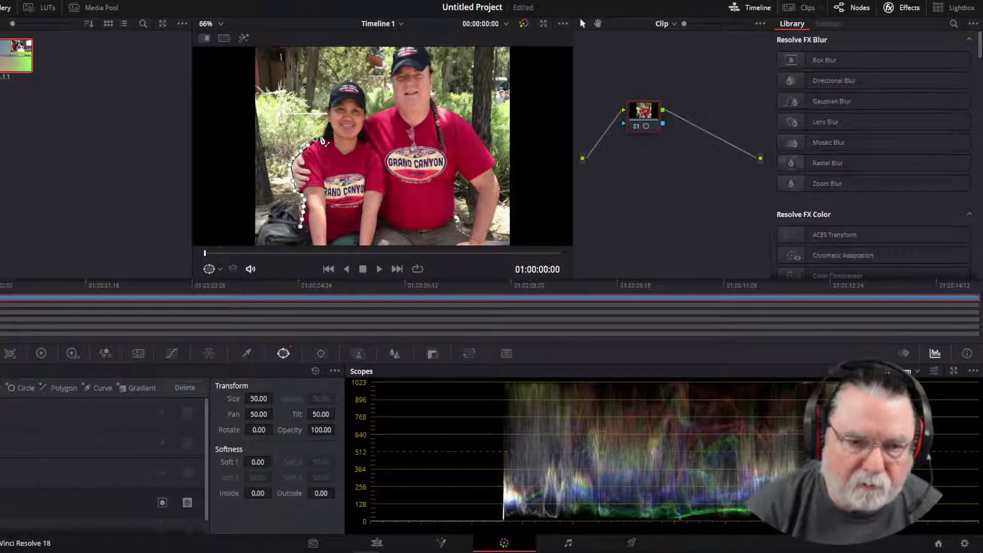
{"action": "scroll", "coordinate": [323, 139], "scroll_direction": "up", "scroll_amount": 2}
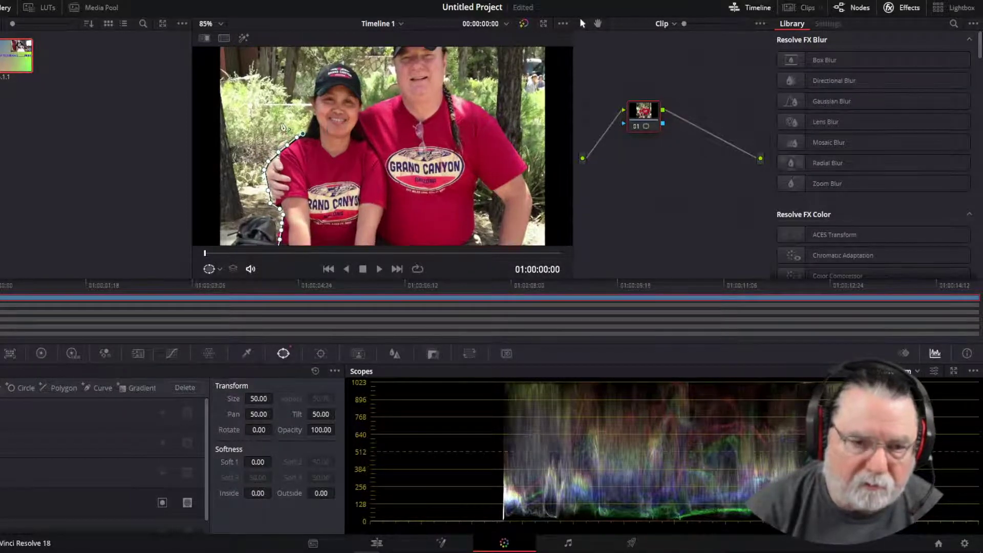
{"action": "mouse_move", "coordinate": [311, 131]}
{"action": "left_mouse_down"}
{"action": "mouse_move", "coordinate": [330, 67]}
{"action": "mouse_move", "coordinate": [348, 66]}
{"action": "mouse_move", "coordinate": [366, 85]}
{"action": "mouse_move", "coordinate": [359, 78]}
{"action": "mouse_move", "coordinate": [366, 111]}
{"action": "left_mouse_up"}
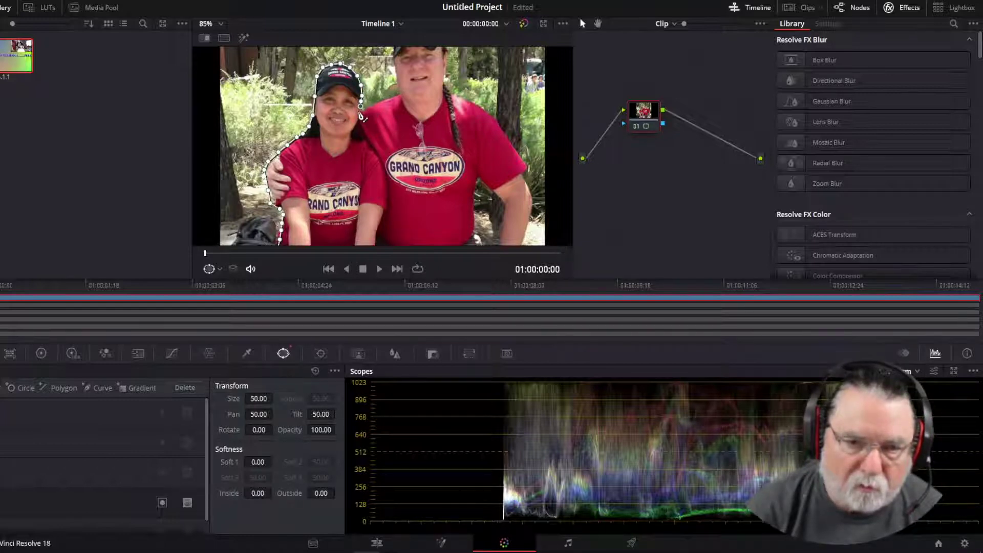
Step: Extend the curve window outline from the woman's neck along the man's near shoulder and up beside his face
{"action": "left_click_drag", "start_coordinate": [371, 109], "coordinate": [383, 106]}
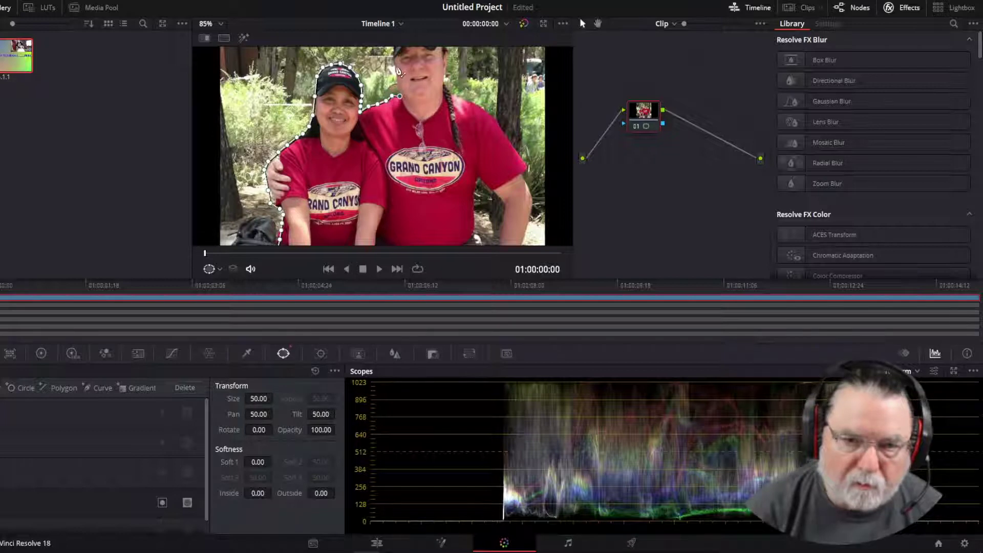
{"action": "scroll", "coordinate": [398, 73], "scroll_direction": "up", "scroll_amount": 2}
{"action": "scroll", "coordinate": [401, 77], "scroll_direction": "down", "scroll_amount": 3}
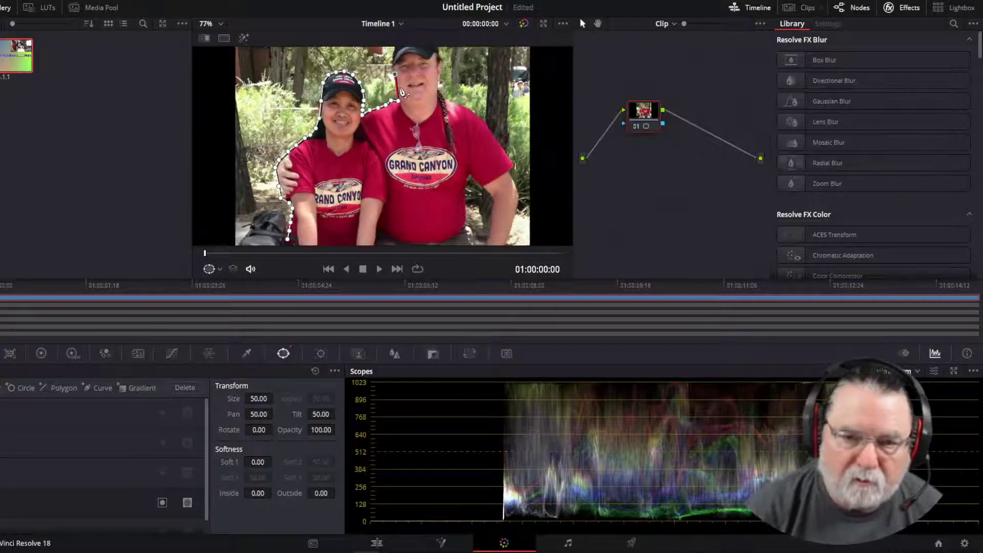
Step: Trace curve window points over the man's cap and down the far side of his face
{"action": "left_click_drag", "start_coordinate": [405, 90], "coordinate": [376, 168]}
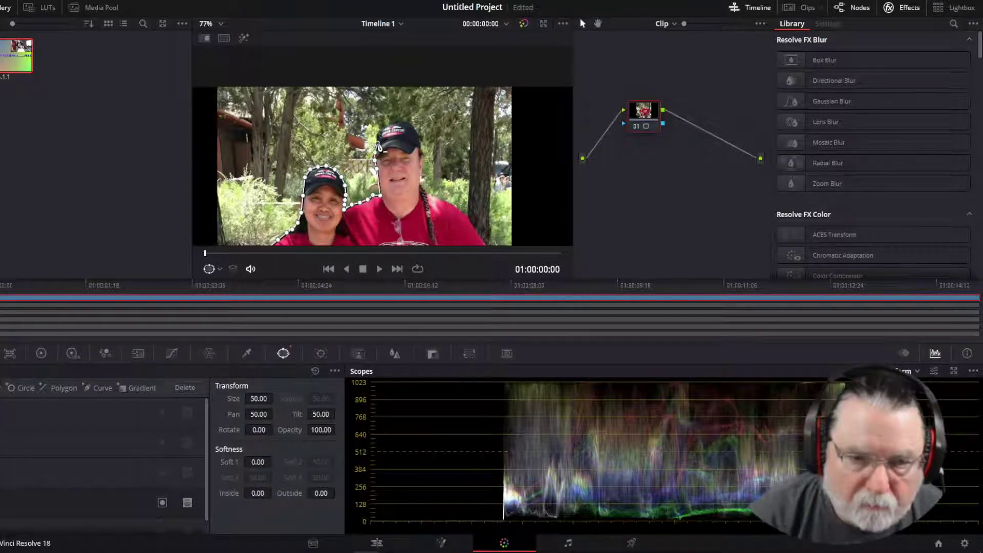
{"action": "left_click", "coordinate": [385, 130]}
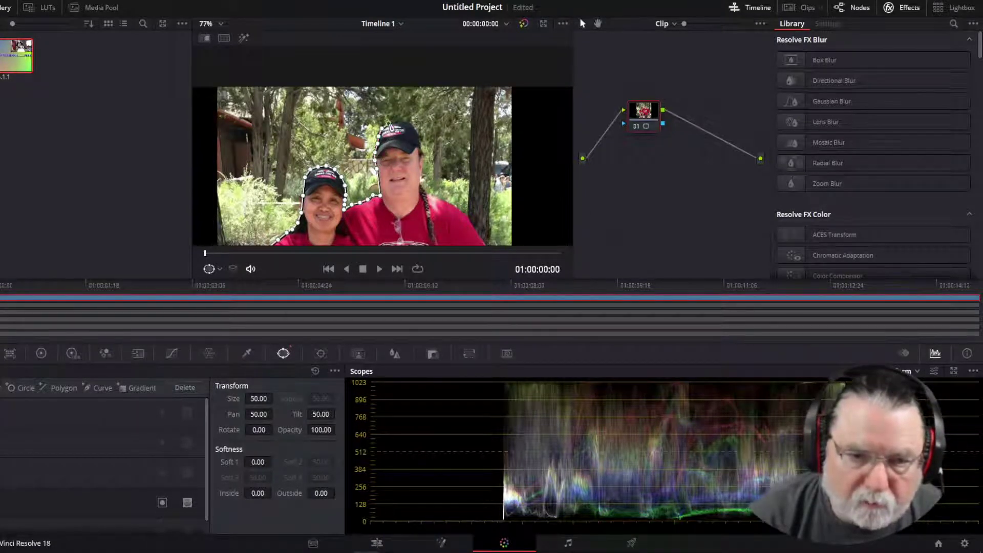
{"action": "left_click", "coordinate": [400, 124]}
{"action": "left_click", "coordinate": [412, 127]}
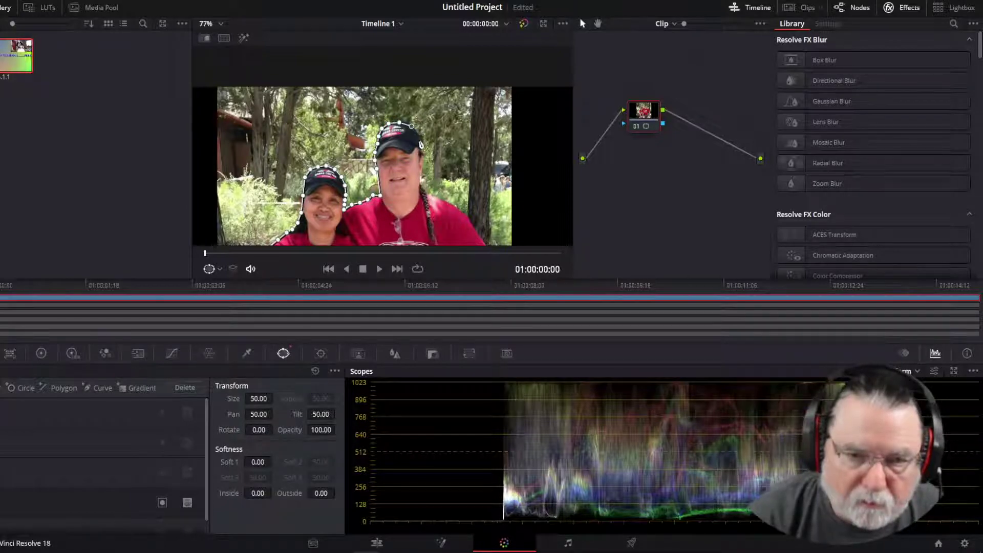
{"action": "left_click", "coordinate": [419, 136]}
{"action": "left_click", "coordinate": [420, 155]}
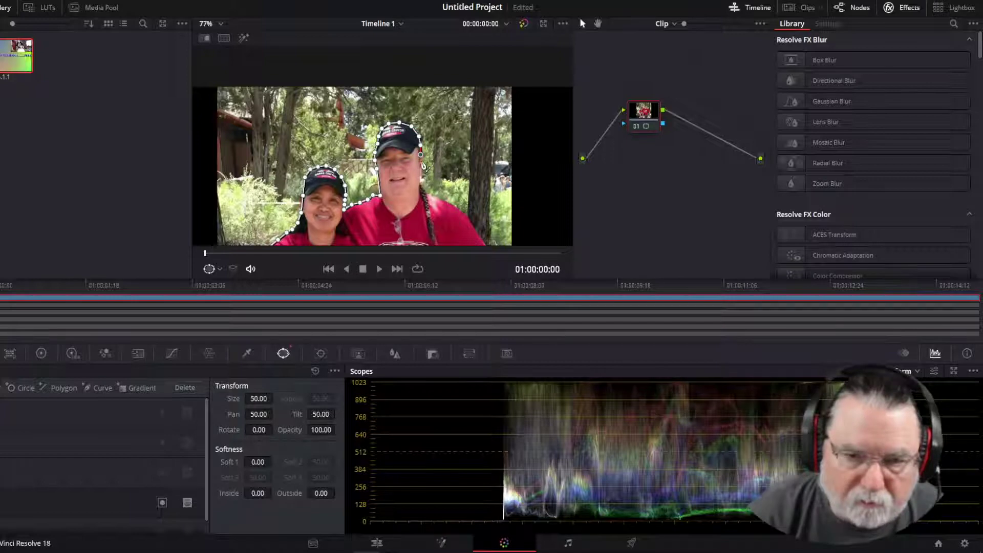
{"action": "left_click", "coordinate": [421, 165]}
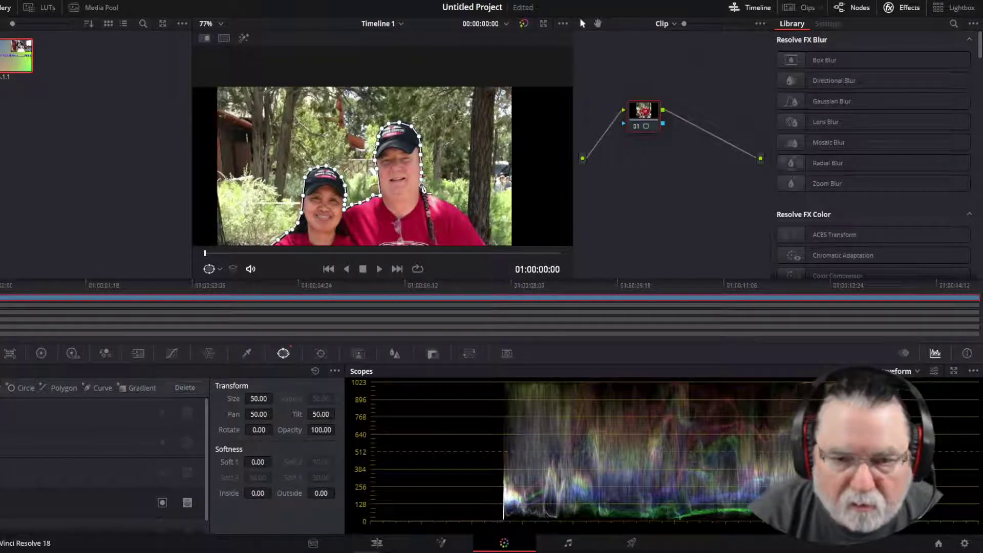
Step: Continue the curve window outline from the man's neck across his outer shoulder to the upper sleeve
{"action": "left_click", "coordinate": [427, 195]}
{"action": "left_click", "coordinate": [444, 201]}
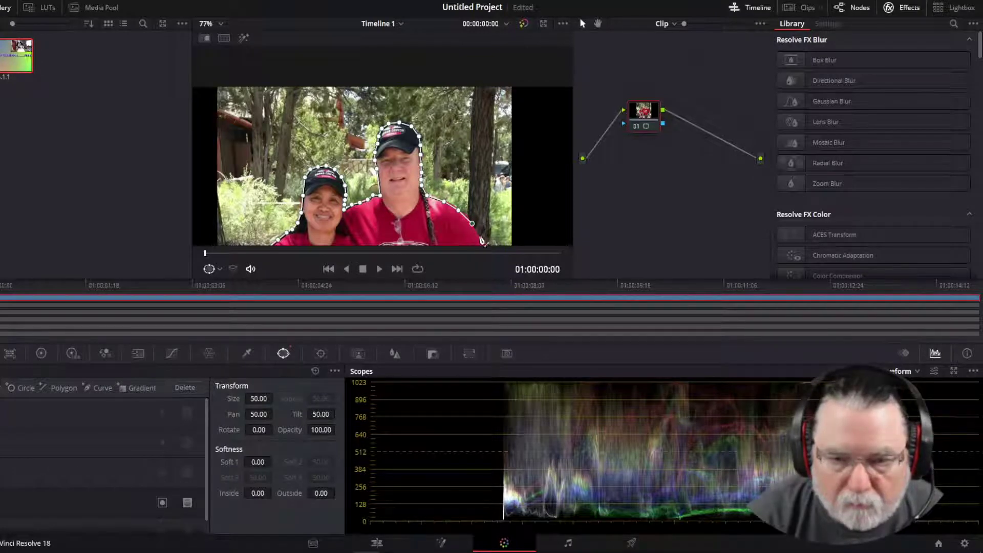
{"action": "left_click", "coordinate": [477, 235]}
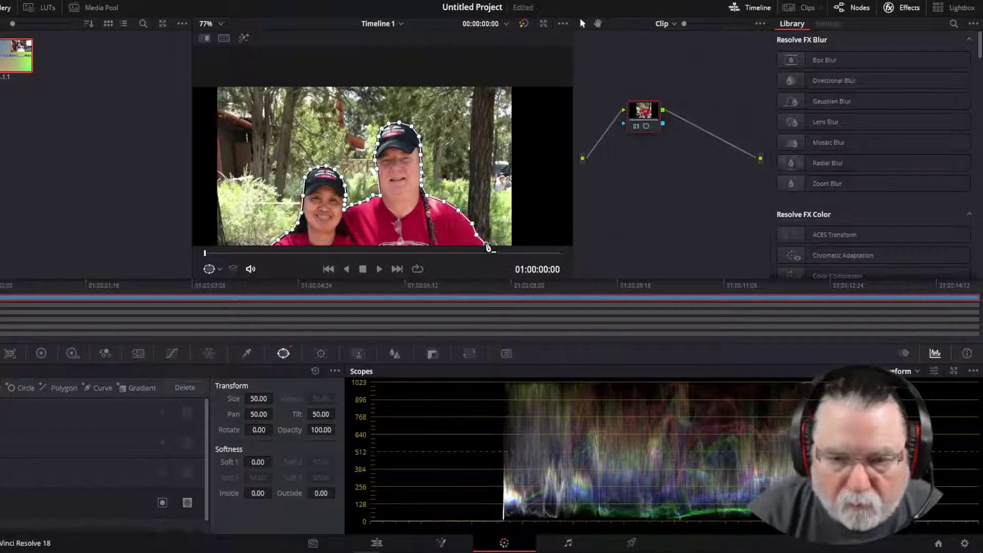
Step: Trace curve window points down the man's outer sleeve and along his bent arm to the forearm
{"action": "scroll", "coordinate": [487, 247], "scroll_direction": "up", "scroll_amount": 2}
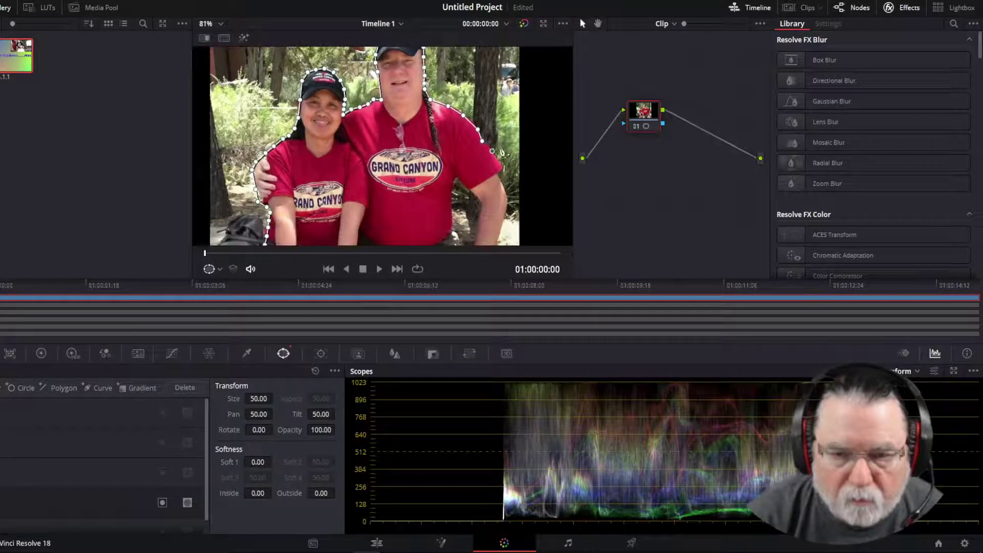
{"action": "left_click_drag", "start_coordinate": [455, 154], "coordinate": [457, 195]}
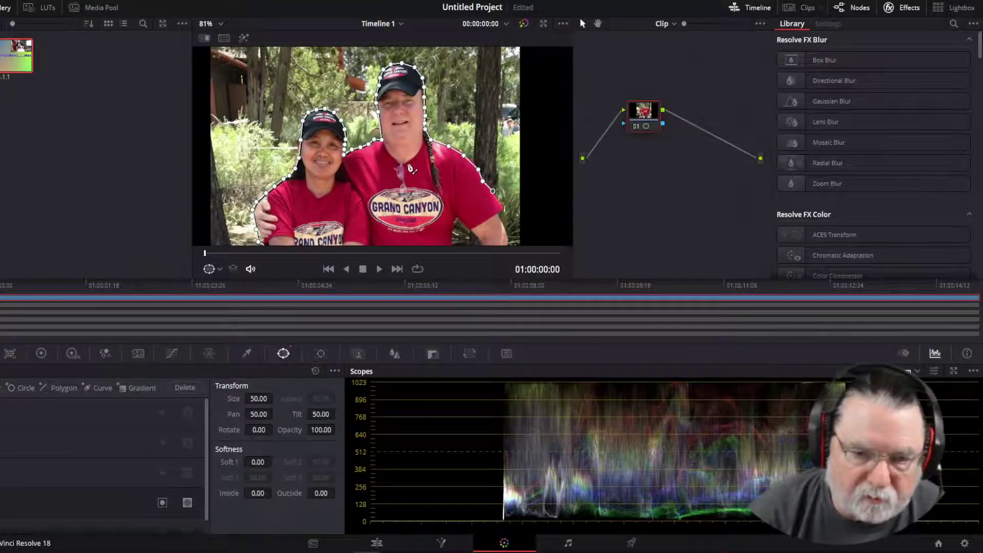
{"action": "scroll", "coordinate": [410, 168], "scroll_direction": "up", "scroll_amount": 2}
{"action": "scroll", "coordinate": [410, 168], "scroll_direction": "down", "scroll_amount": 4}
{"action": "scroll", "coordinate": [410, 168], "scroll_direction": "up", "scroll_amount": 1}
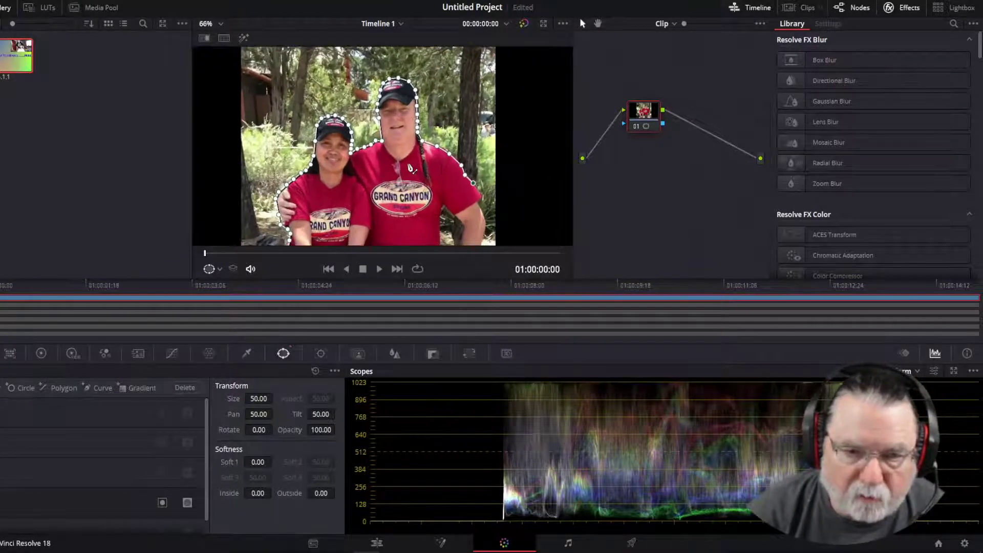
{"action": "scroll", "coordinate": [410, 168], "scroll_direction": "up", "scroll_amount": 1}
{"action": "left_click_drag", "start_coordinate": [410, 168], "coordinate": [386, 121]}
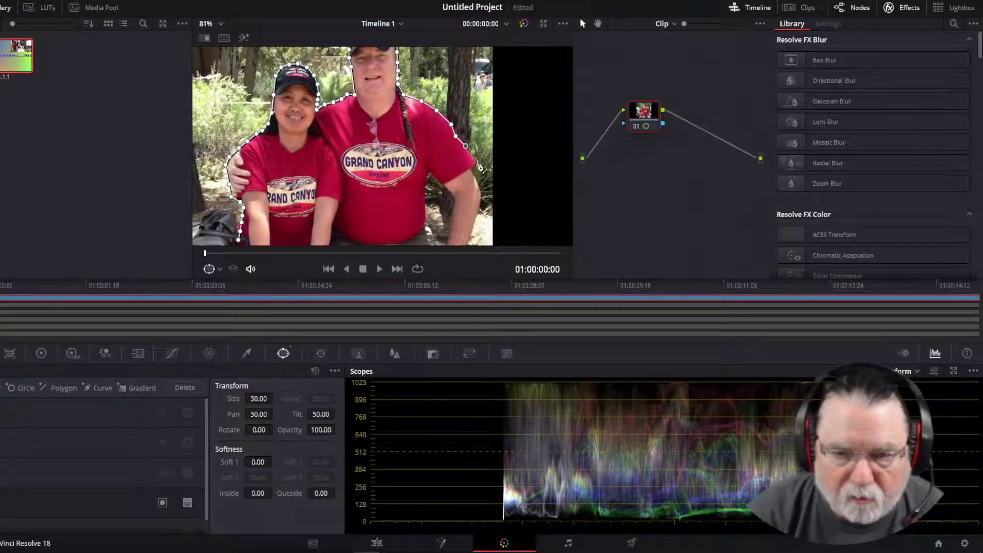
{"action": "left_click", "coordinate": [481, 207]}
{"action": "left_click", "coordinate": [475, 223]}
{"action": "left_click", "coordinate": [471, 239]}
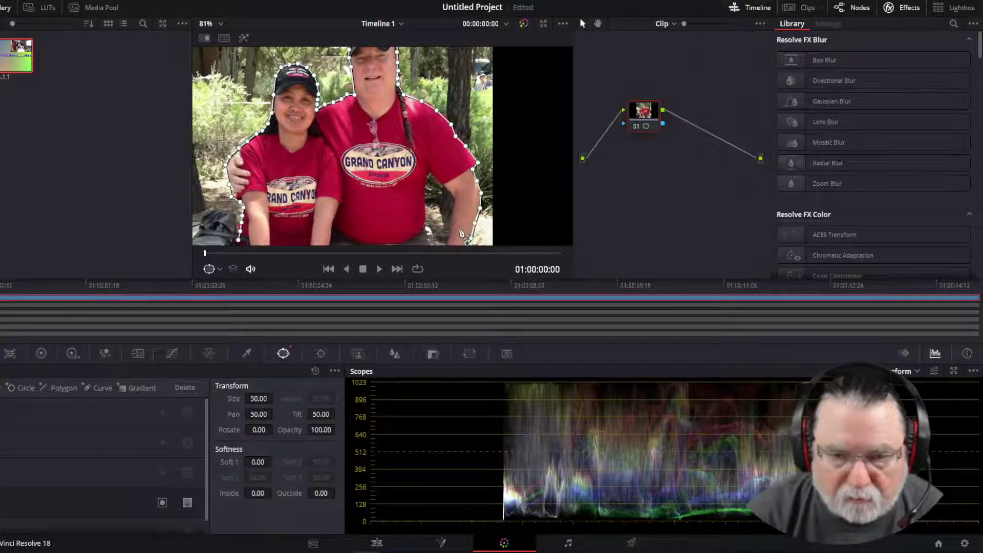
Step: Outline the man's wrist, hand and knee, then follow the photo's lower edge around both of his legs
{"action": "scroll", "coordinate": [469, 246], "scroll_direction": "down", "scroll_amount": 4}
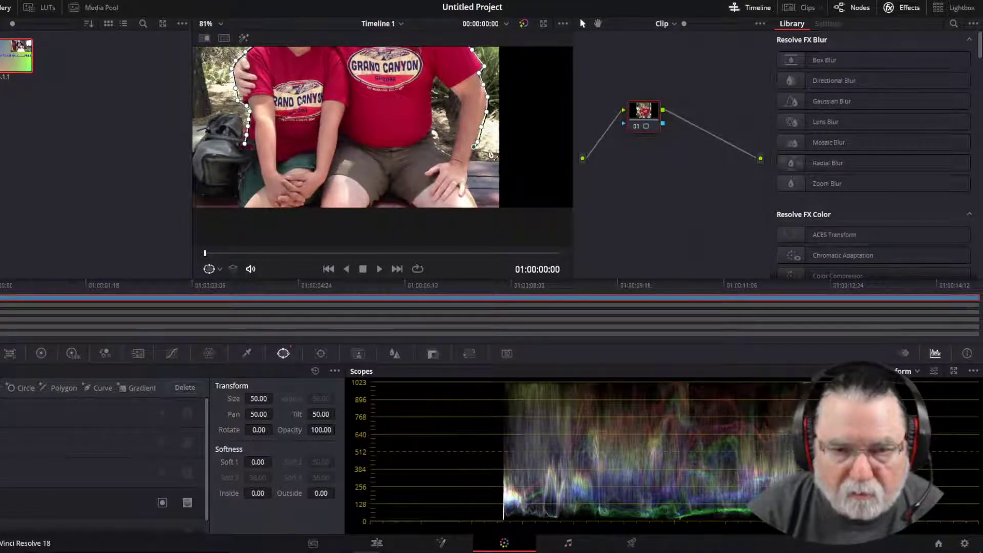
{"action": "left_click", "coordinate": [470, 172]}
{"action": "left_click", "coordinate": [466, 188]}
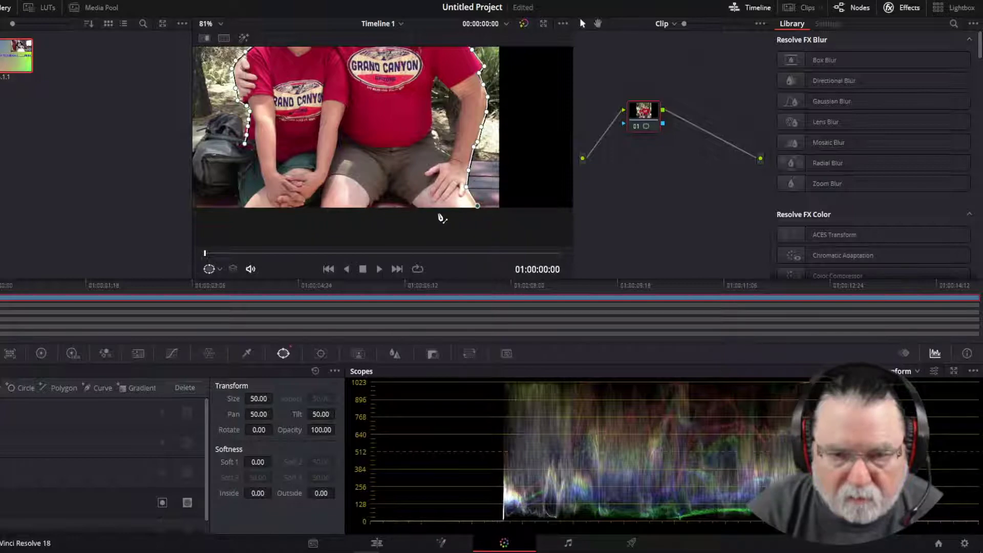
{"action": "left_click", "coordinate": [418, 212]}
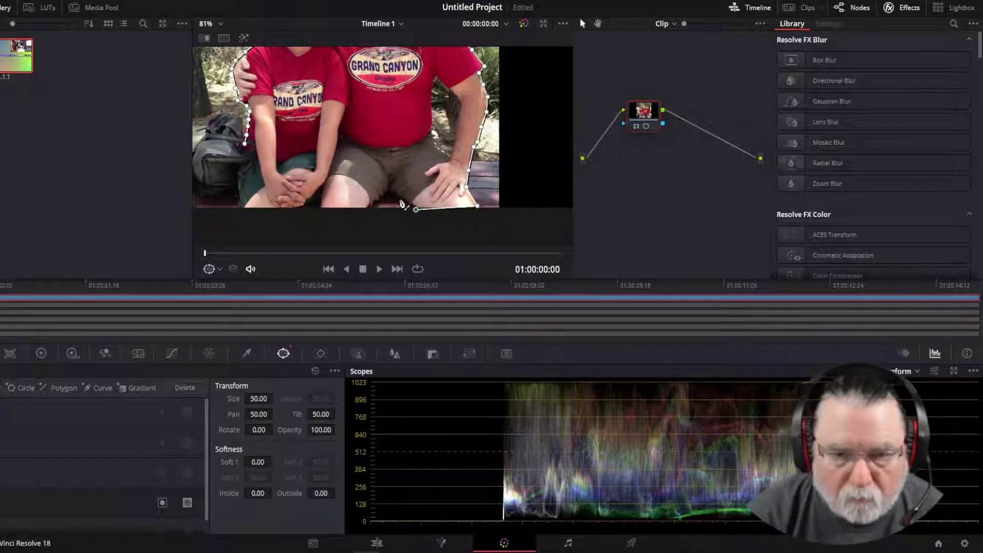
{"action": "left_click", "coordinate": [390, 191]}
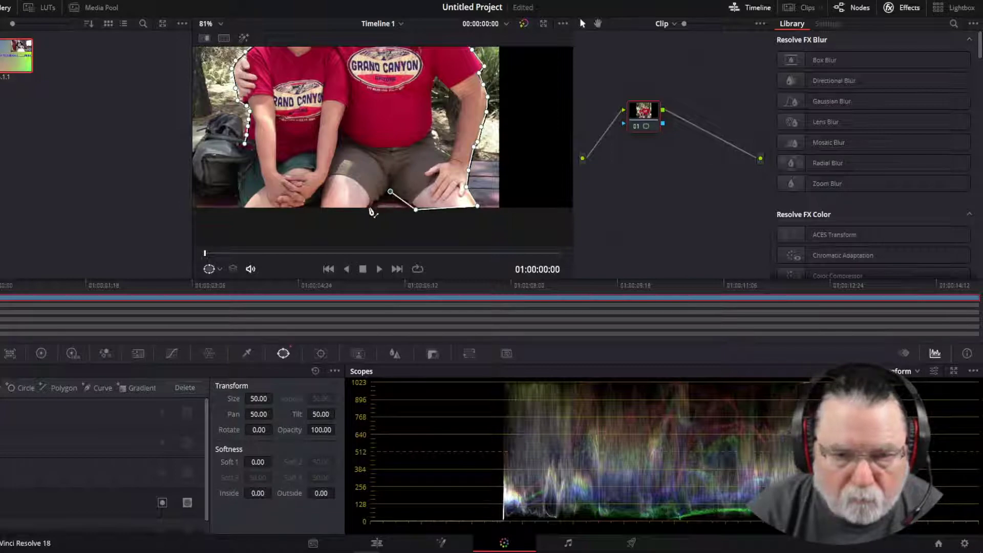
{"action": "left_click", "coordinate": [318, 210]}
{"action": "left_click", "coordinate": [322, 186]}
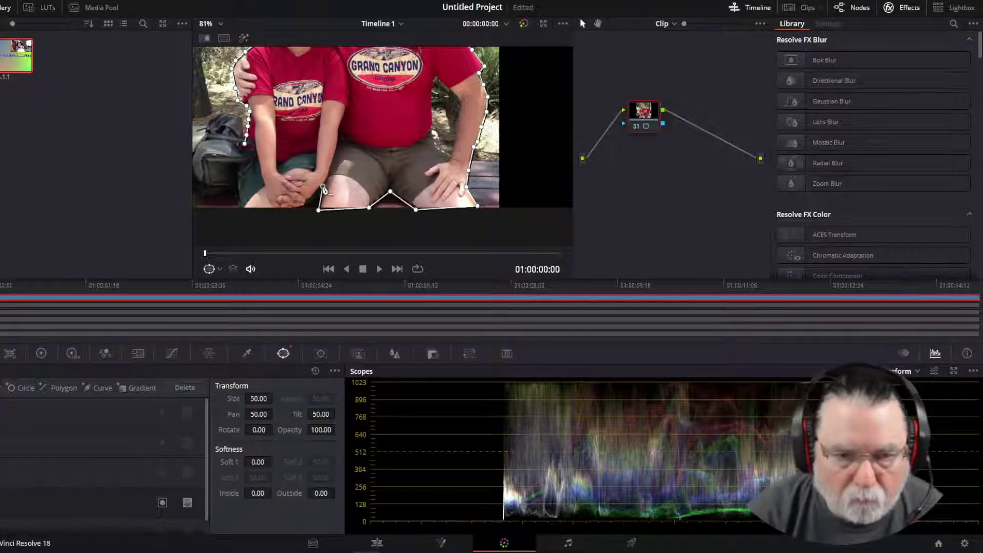
Step: Trace around the woman's legs and shorts and close the curve window at its starting point by her lower arm
{"action": "left_click", "coordinate": [302, 207]}
{"action": "left_click", "coordinate": [244, 209]}
{"action": "left_click", "coordinate": [237, 194]}
{"action": "left_click", "coordinate": [236, 183]}
{"action": "left_click", "coordinate": [238, 176]}
{"action": "left_click", "coordinate": [244, 171]}
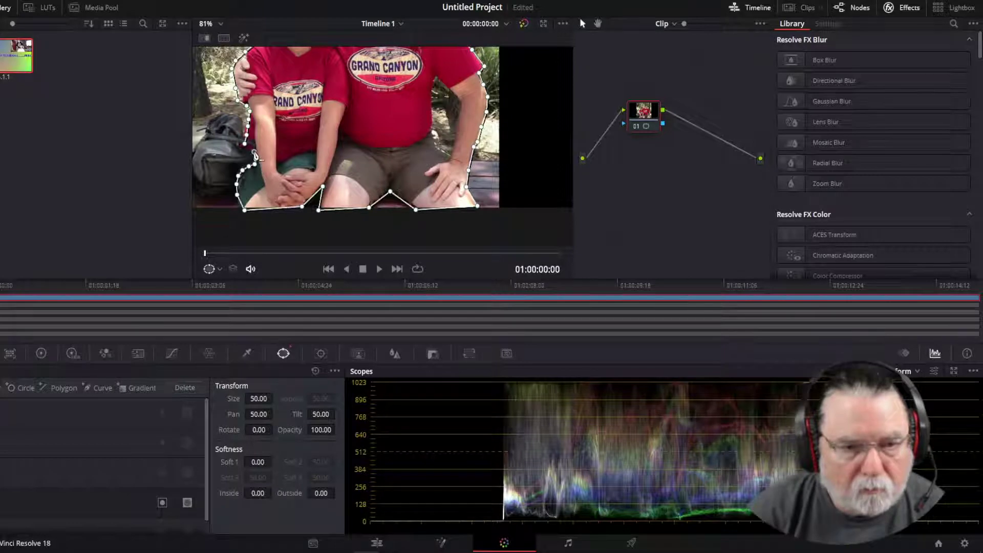
{"action": "left_click", "coordinate": [248, 151]}
{"action": "scroll", "coordinate": [558, 184], "scroll_direction": "up", "scroll_amount": 1}
{"action": "scroll", "coordinate": [558, 180], "scroll_direction": "down", "scroll_amount": 2}
{"action": "scroll", "coordinate": [558, 180], "scroll_direction": "down", "scroll_amount": 3}
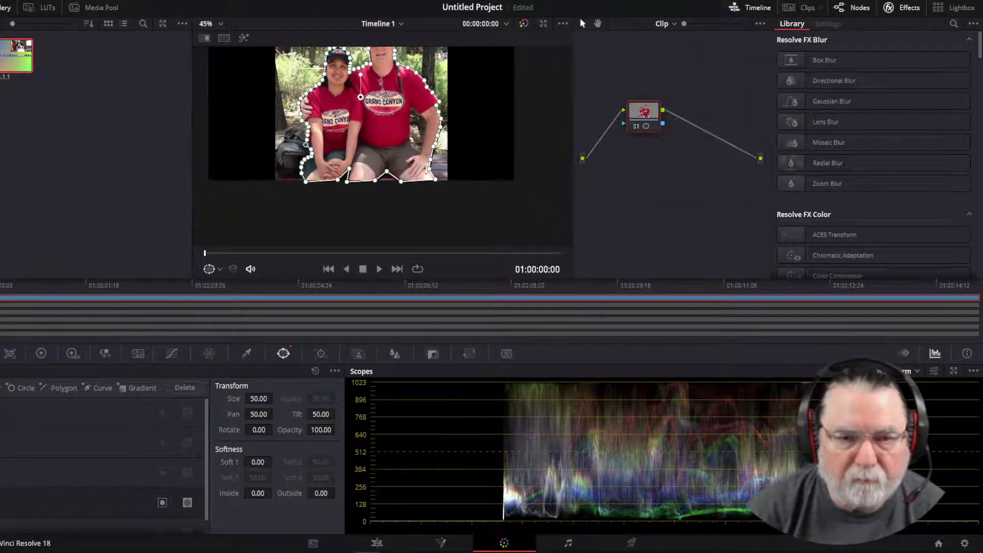
Step: Shift the curve window to pan 49.99 and tilt 49.99 so its outline fits the couple
{"action": "left_click_drag", "start_coordinate": [348, 133], "coordinate": [353, 158]}
{"action": "scroll", "coordinate": [352, 157], "scroll_direction": "up", "scroll_amount": 3}
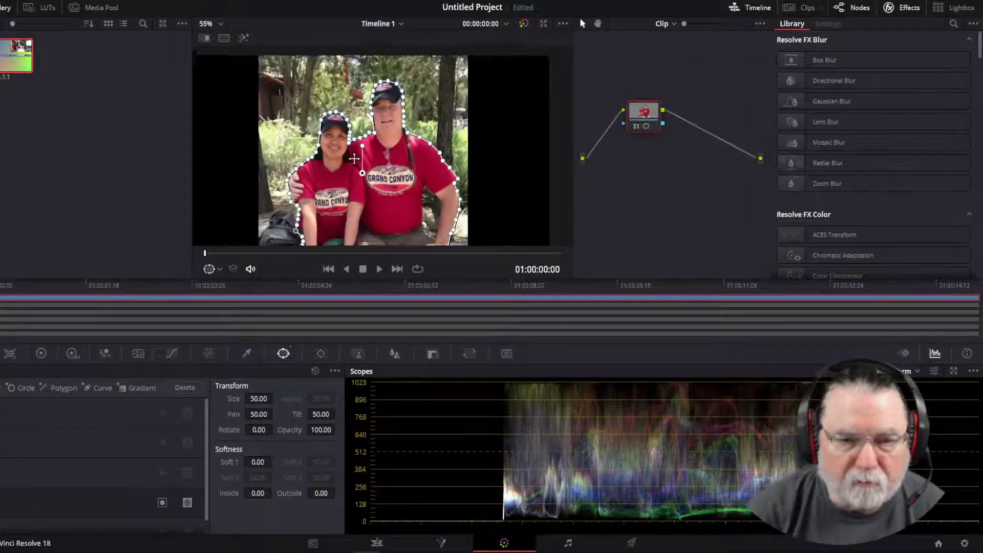
{"action": "mouse_move", "coordinate": [392, 207]}
{"action": "left_mouse_down"}
{"action": "mouse_move", "coordinate": [391, 188]}
{"action": "mouse_move", "coordinate": [390, 200]}
{"action": "left_mouse_up"}
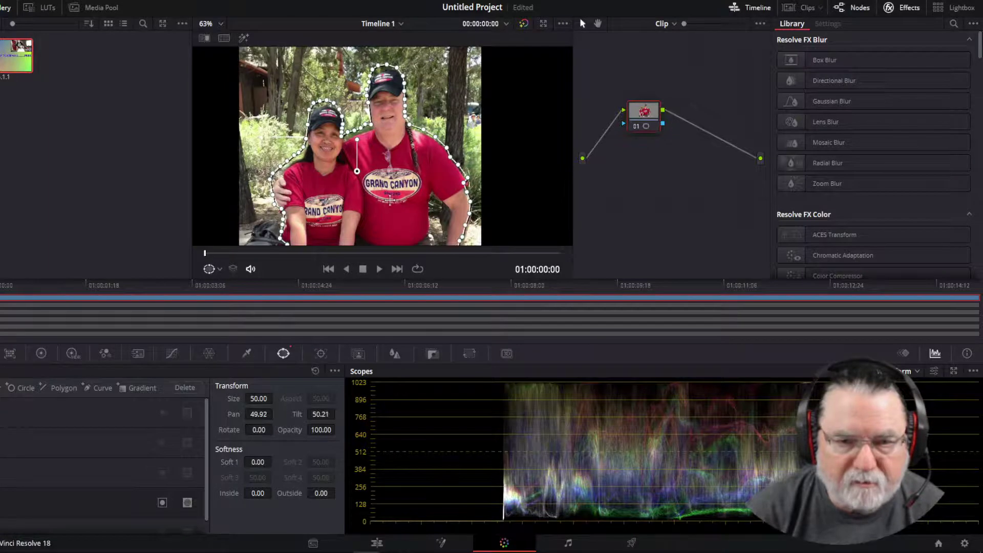
{"action": "scroll", "coordinate": [418, 164], "scroll_direction": "down", "scroll_amount": 2}
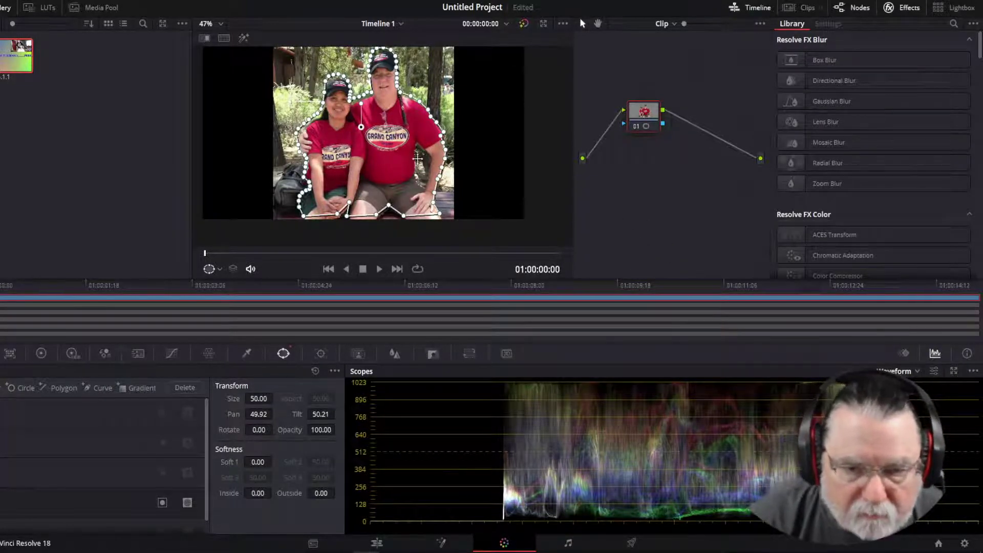
{"action": "scroll", "coordinate": [418, 158], "scroll_direction": "up", "scroll_amount": 3}
{"action": "scroll", "coordinate": [409, 171], "scroll_direction": "up", "scroll_amount": 1}
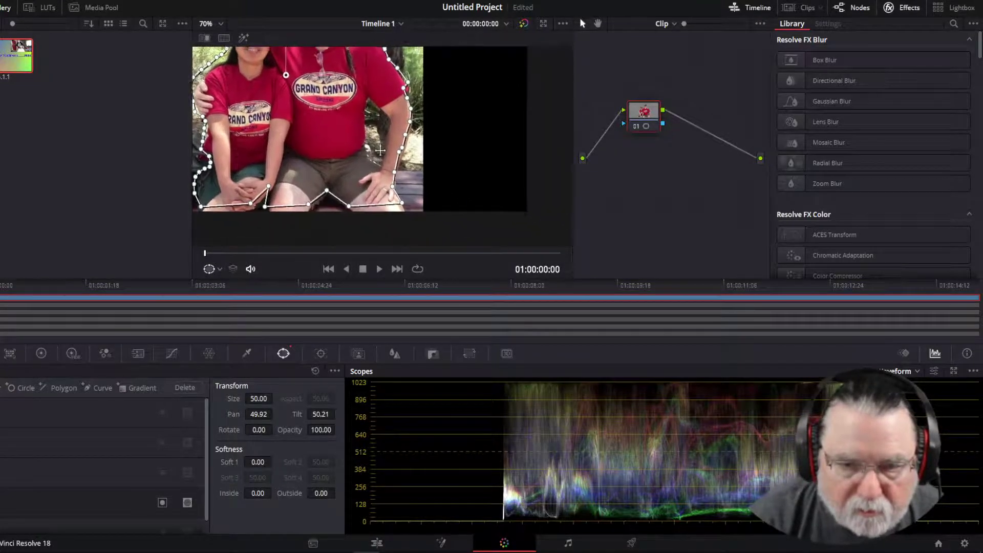
{"action": "scroll", "coordinate": [382, 153], "scroll_direction": "up", "scroll_amount": 3}
{"action": "left_click_drag", "start_coordinate": [378, 153], "coordinate": [410, 178]}
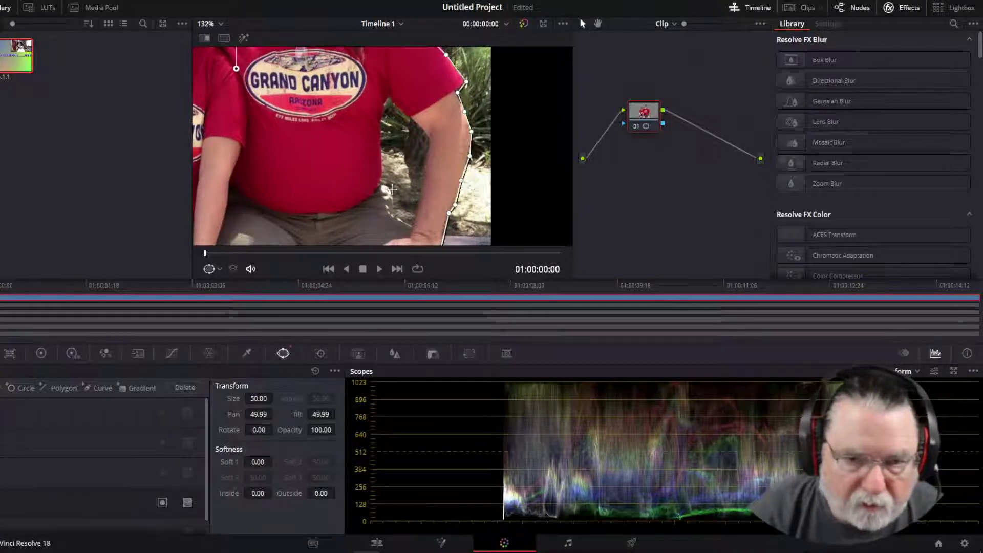
Step: Add an alpha output to the node graph and connect node 01's alpha output to it
{"action": "right_click", "coordinate": [674, 185]}
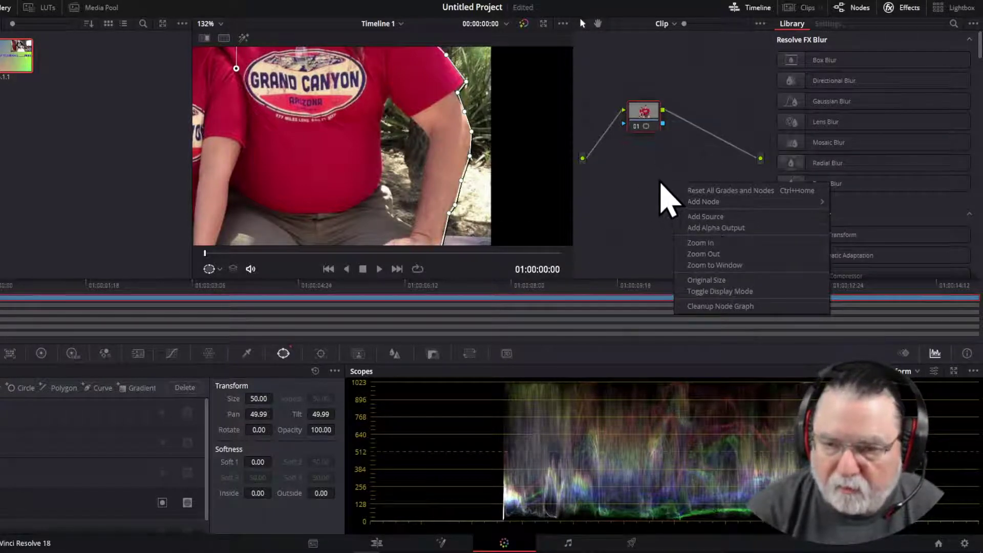
{"action": "left_click", "coordinate": [709, 228]}
{"action": "left_click_drag", "start_coordinate": [663, 124], "coordinate": [760, 179]}
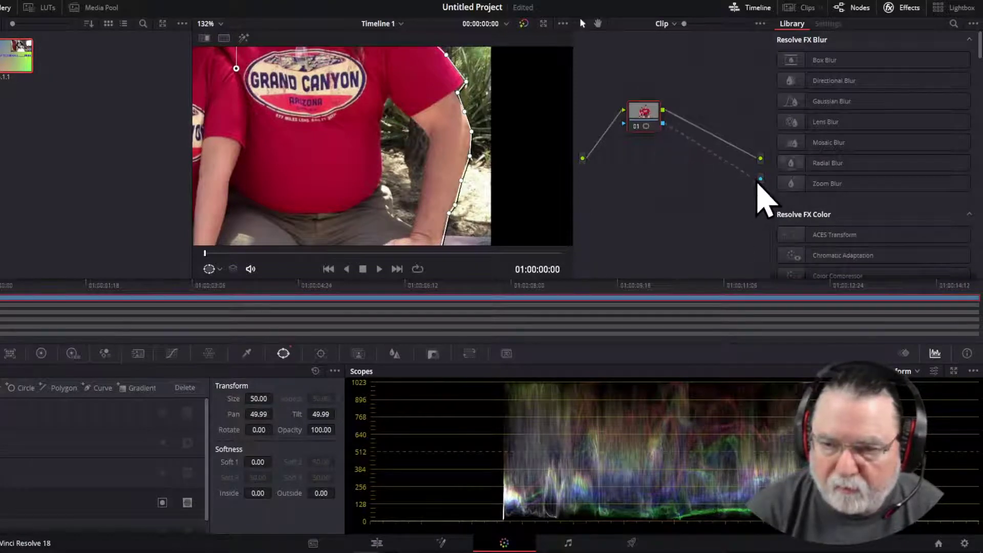
{"action": "scroll", "coordinate": [450, 179], "scroll_direction": "down", "scroll_amount": 3}
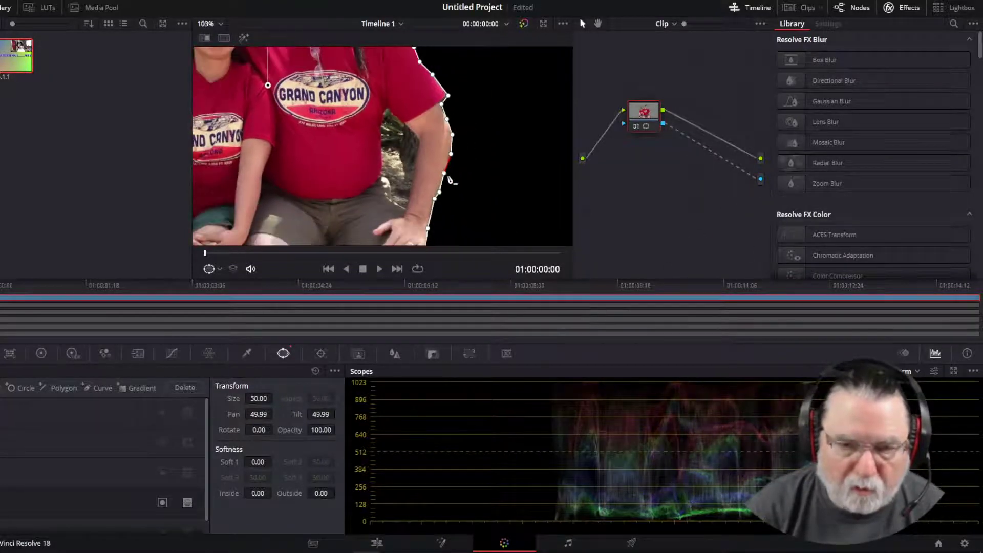
{"action": "scroll", "coordinate": [373, 161], "scroll_direction": "down", "scroll_amount": 2}
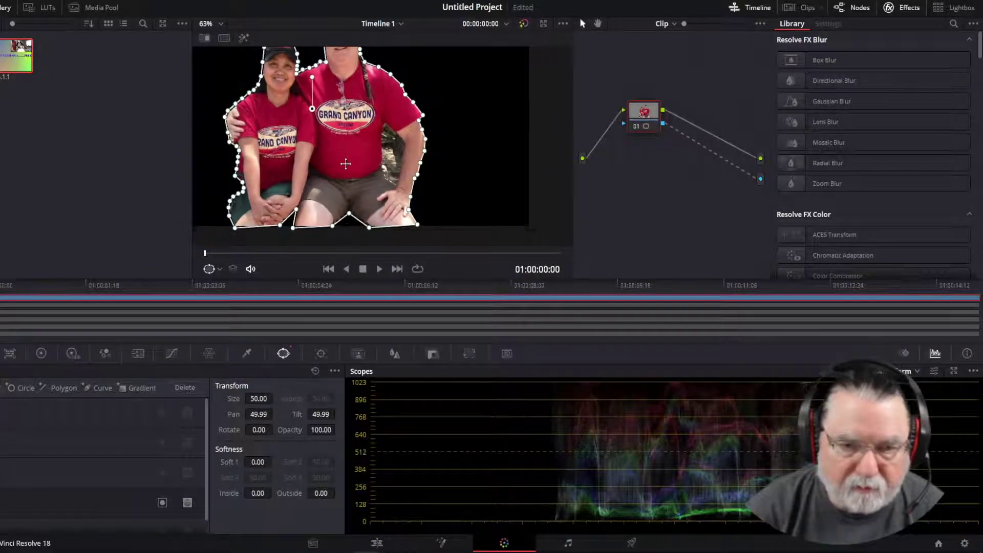
{"action": "scroll", "coordinate": [345, 164], "scroll_direction": "down", "scroll_amount": 1}
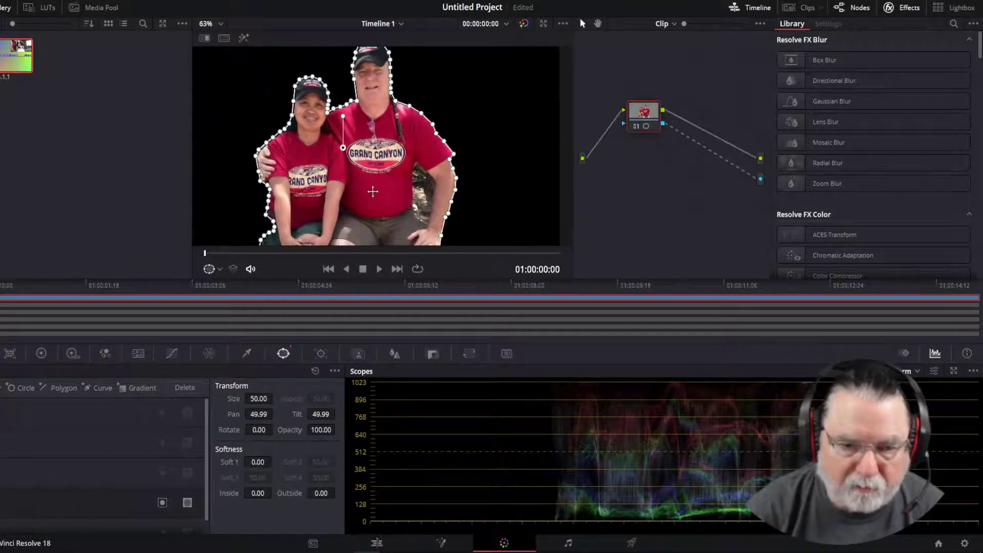
Step: Return to the Edit page and re-enable the five video tracks beneath the cut-out photo
{"action": "left_click", "coordinate": [377, 544]}
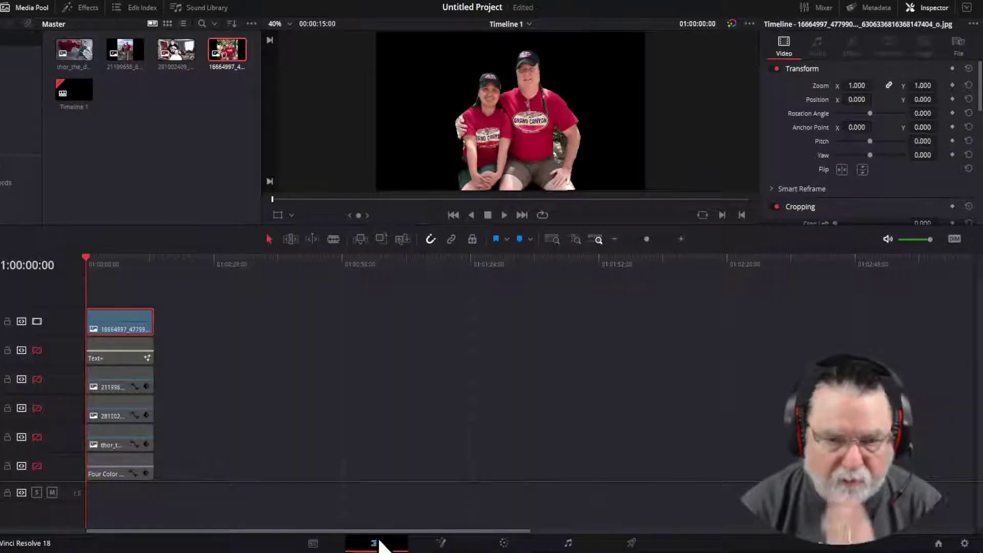
{"action": "left_click", "coordinate": [37, 350]}
{"action": "left_click", "coordinate": [37, 379]}
{"action": "left_click", "coordinate": [38, 409]}
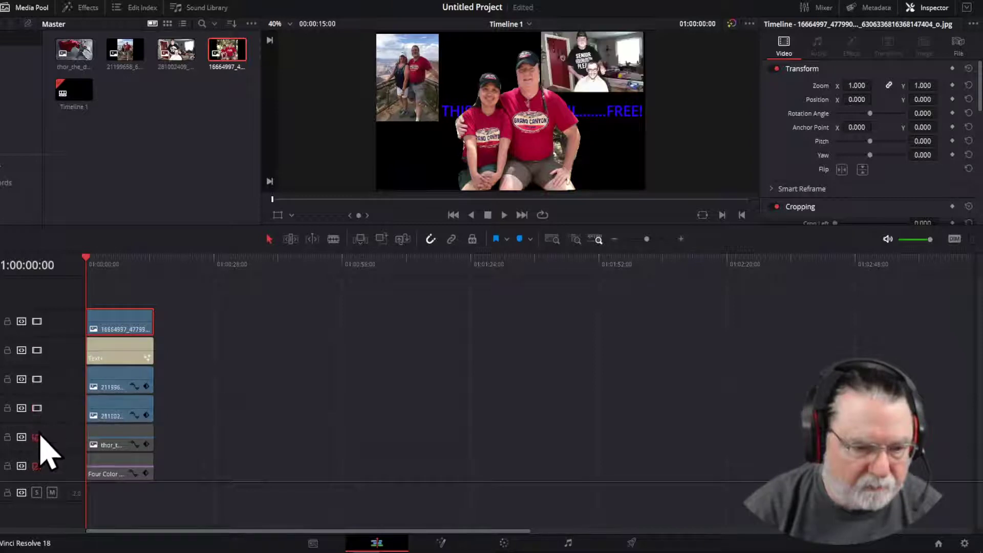
{"action": "left_click", "coordinate": [37, 466]}
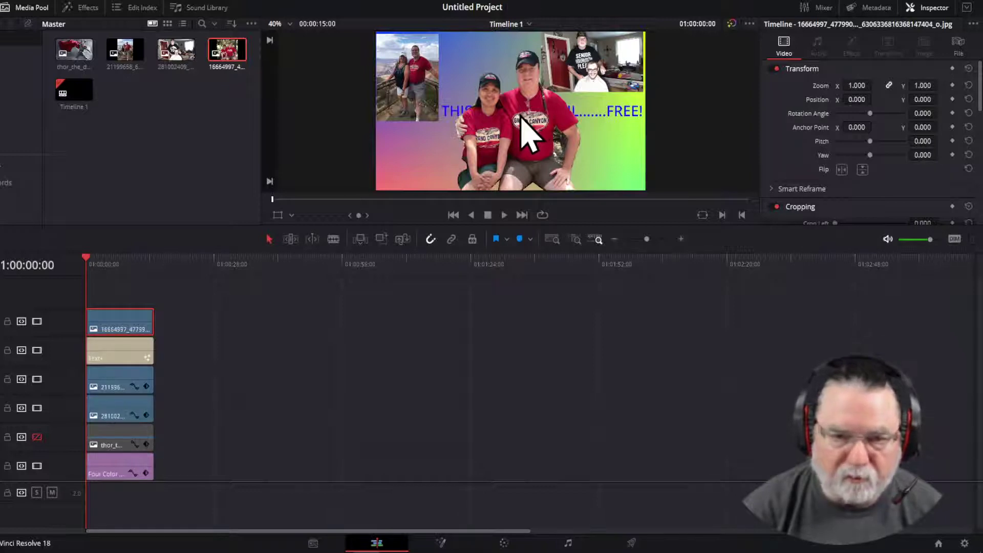
{"action": "left_click", "coordinate": [37, 436]}
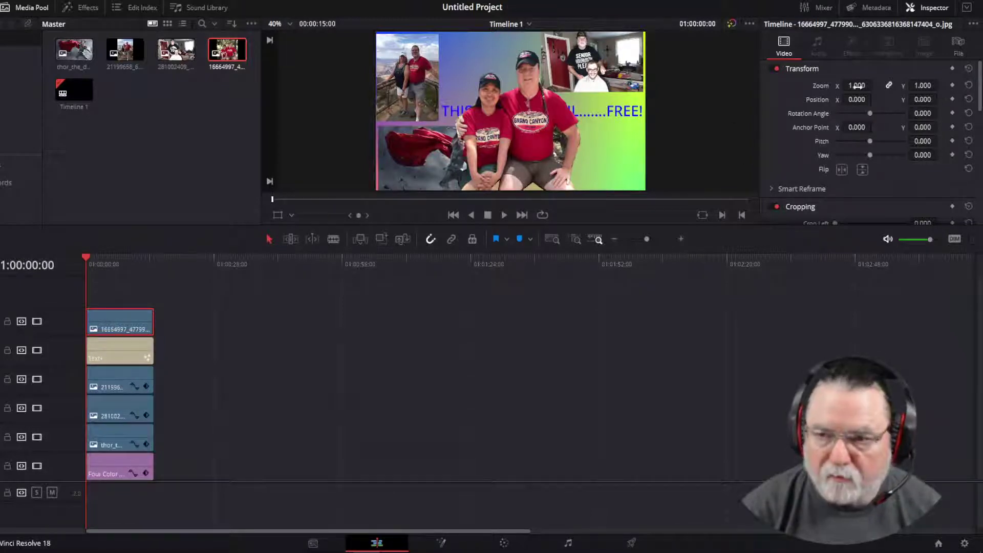
Step: Scale the couple cut-out to a zoom of 0.590 and move it to position X 735, Y -161
{"action": "left_click_drag", "start_coordinate": [856, 86], "coordinate": [809, 85]}
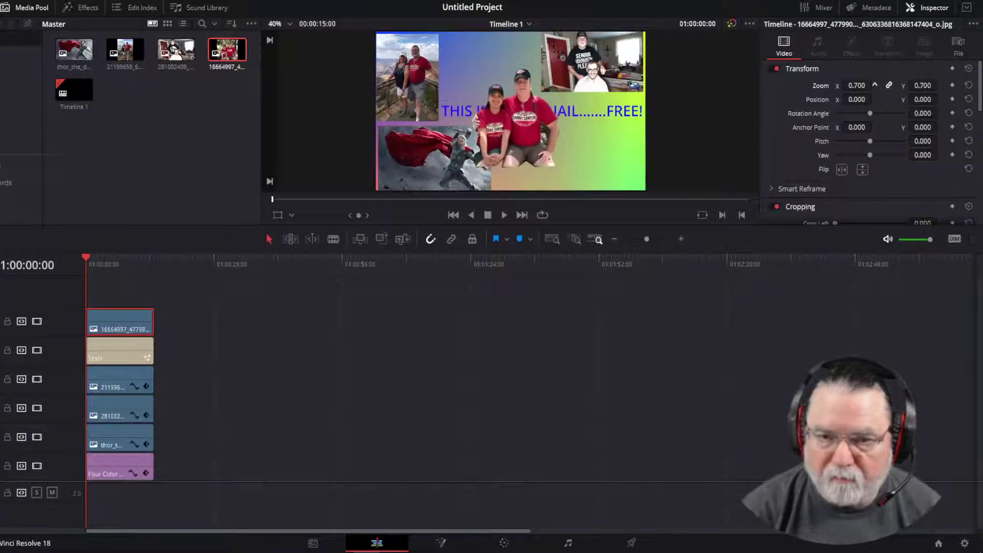
{"action": "left_click_drag", "start_coordinate": [850, 101], "coordinate": [913, 100]}
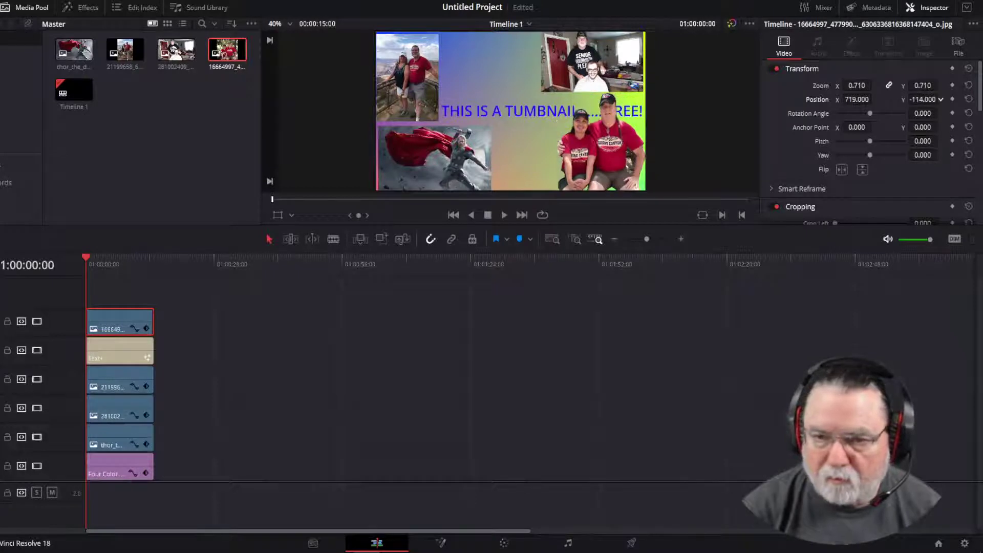
{"action": "left_click_drag", "start_coordinate": [855, 85], "coordinate": [914, 100]}
{"action": "left_click_drag", "start_coordinate": [857, 85], "coordinate": [874, 84]}
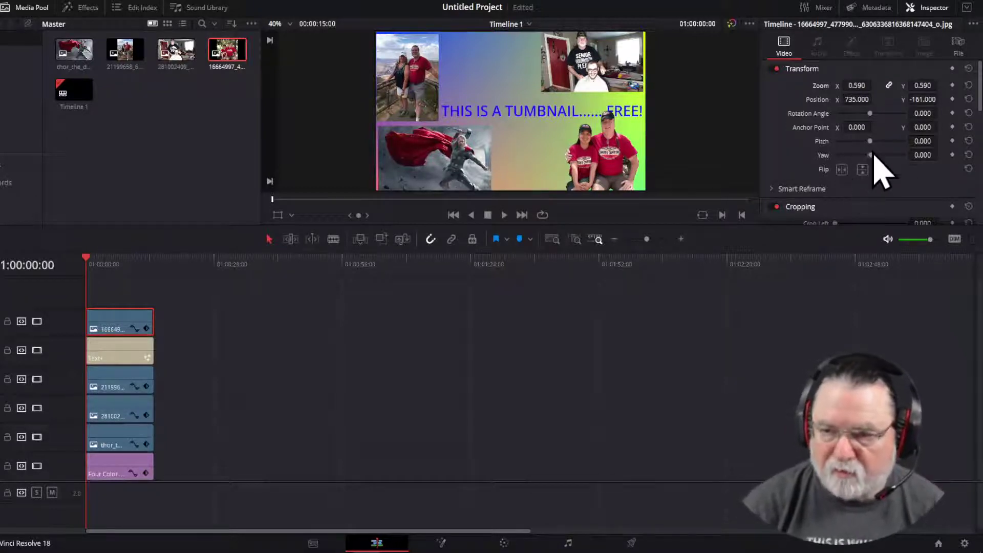
Step: Set the couple cut-out's yaw to -0.286 and shift its X position to 685
{"action": "mouse_move", "coordinate": [871, 145]}
{"action": "left_mouse_down"}
{"action": "mouse_move", "coordinate": [842, 147]}
{"action": "mouse_move", "coordinate": [854, 146]}
{"action": "left_mouse_up"}
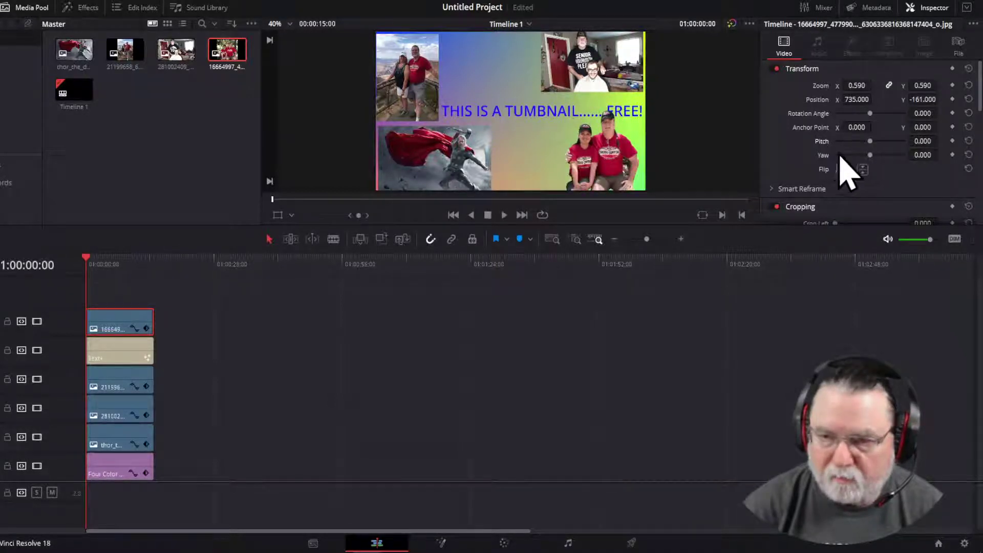
{"action": "mouse_move", "coordinate": [871, 155]}
{"action": "left_mouse_down"}
{"action": "mouse_move", "coordinate": [863, 156]}
{"action": "mouse_move", "coordinate": [873, 155]}
{"action": "left_mouse_up"}
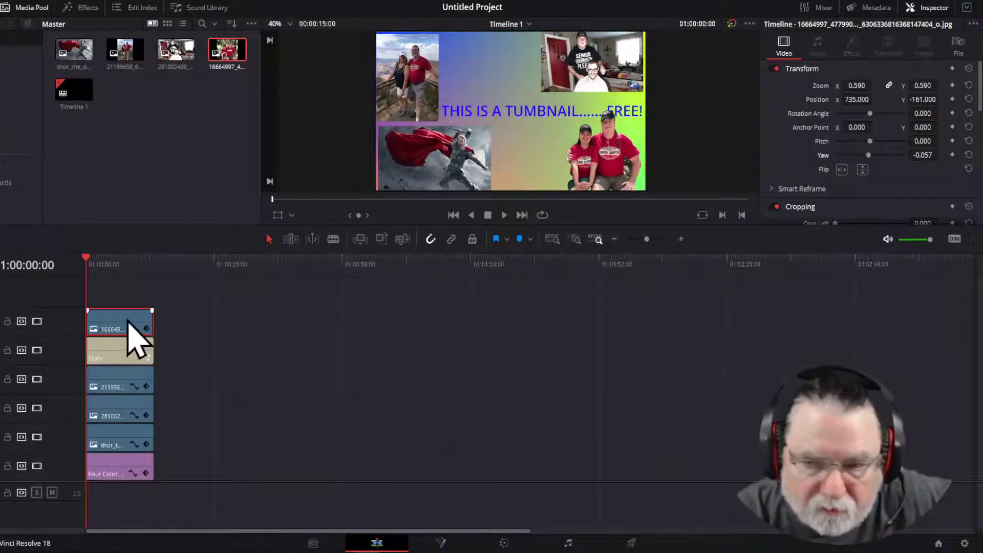
{"action": "left_click_drag", "start_coordinate": [869, 156], "coordinate": [867, 152]}
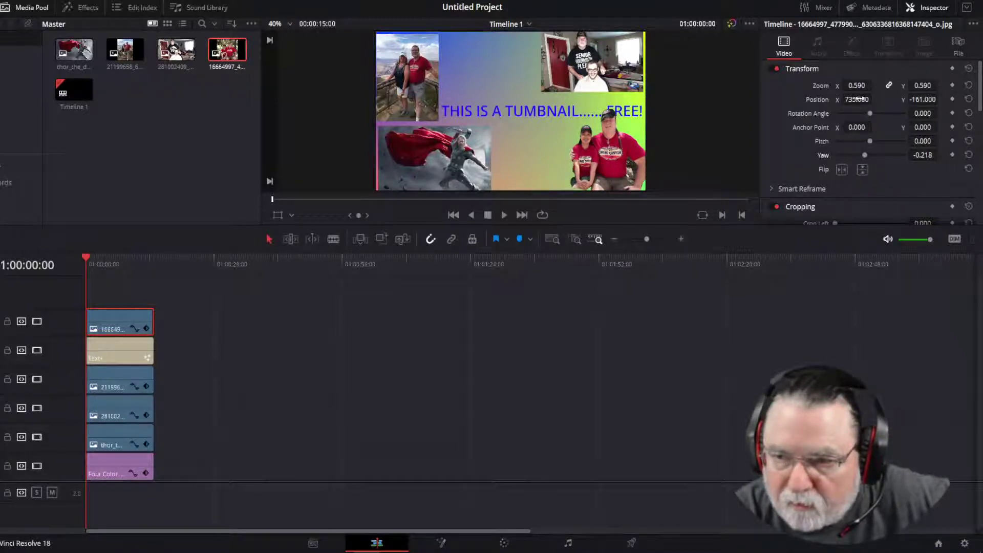
{"action": "left_click_drag", "start_coordinate": [856, 99], "coordinate": [851, 99]}
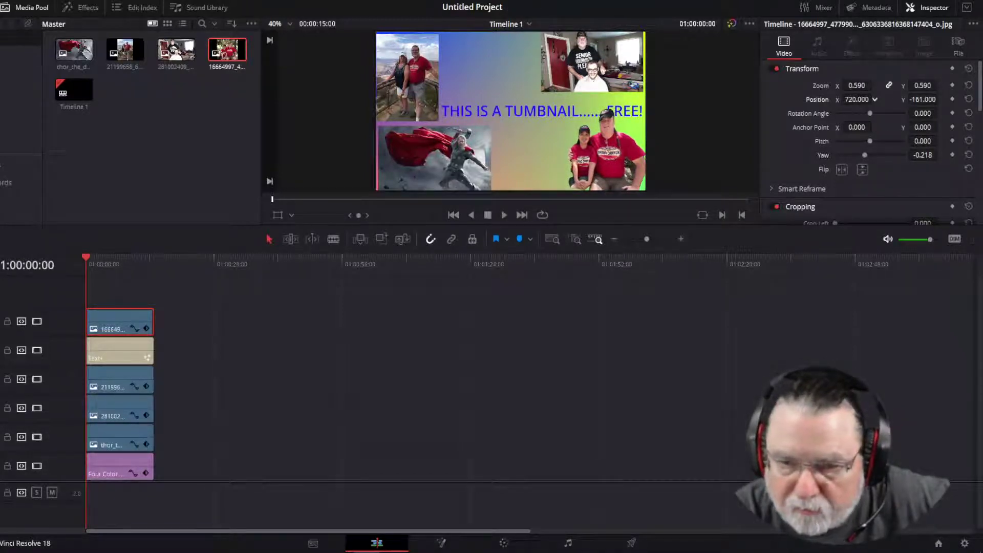
{"action": "left_click_drag", "start_coordinate": [864, 159], "coordinate": [864, 159]}
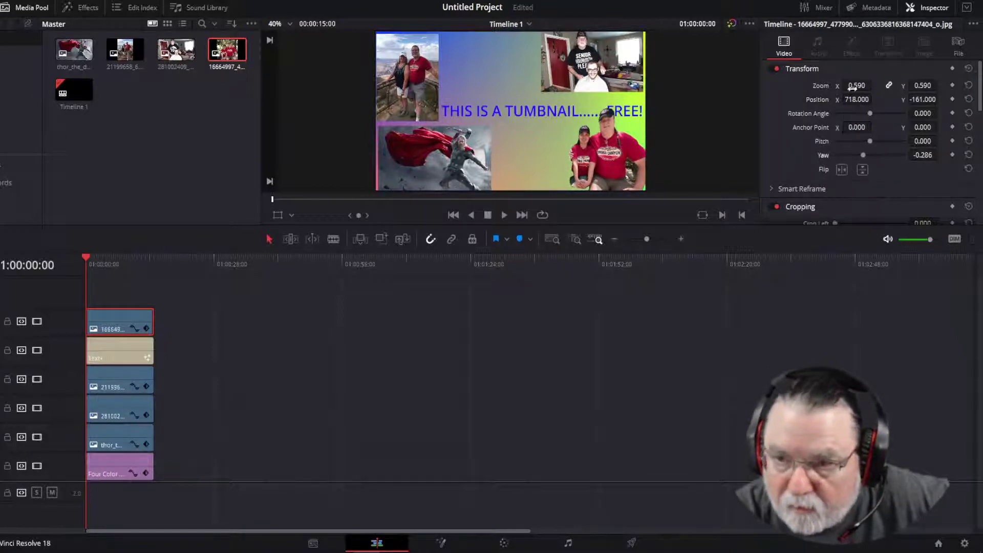
{"action": "left_click_drag", "start_coordinate": [856, 98], "coordinate": [840, 98]}
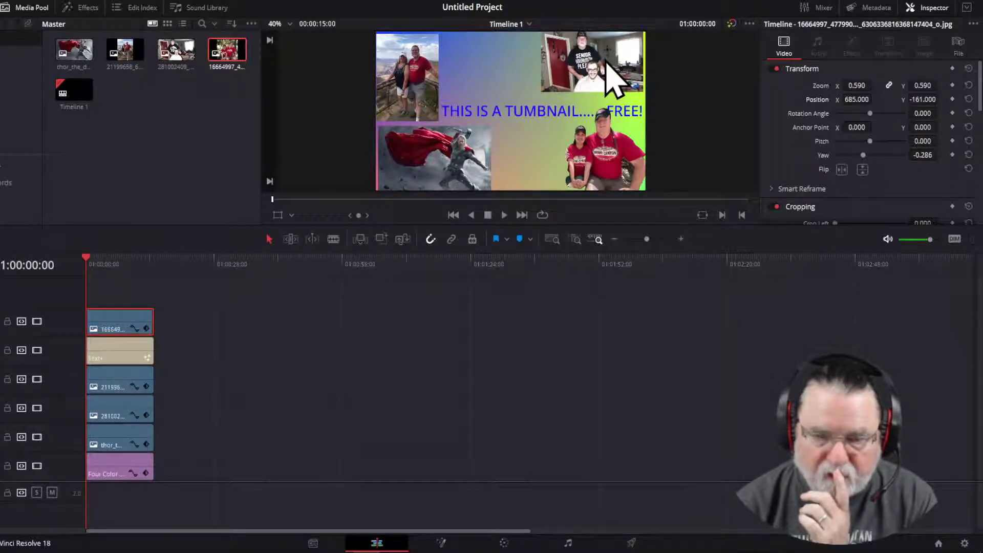
Step: Try to duplicate the couple cut-out clip by copying and pasting it, and return the playhead to the timeline start
{"action": "right_click", "coordinate": [95, 320]}
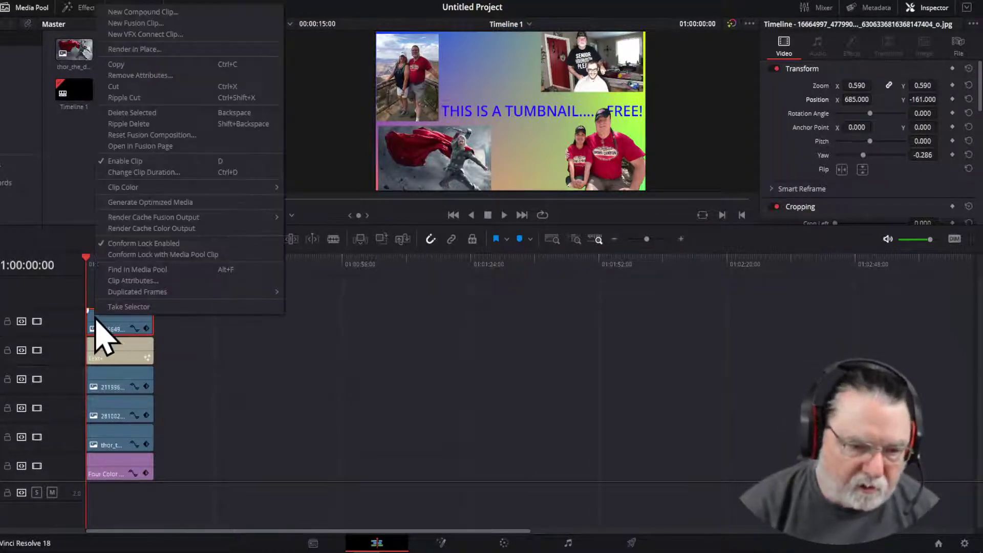
{"action": "left_click", "coordinate": [120, 68]}
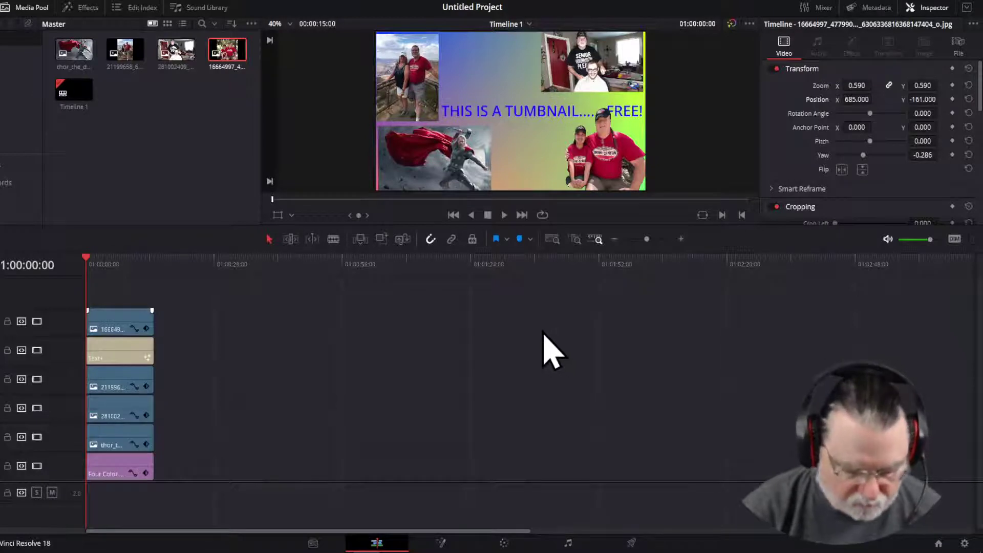
{"action": "key", "text": "ctrl+v"}
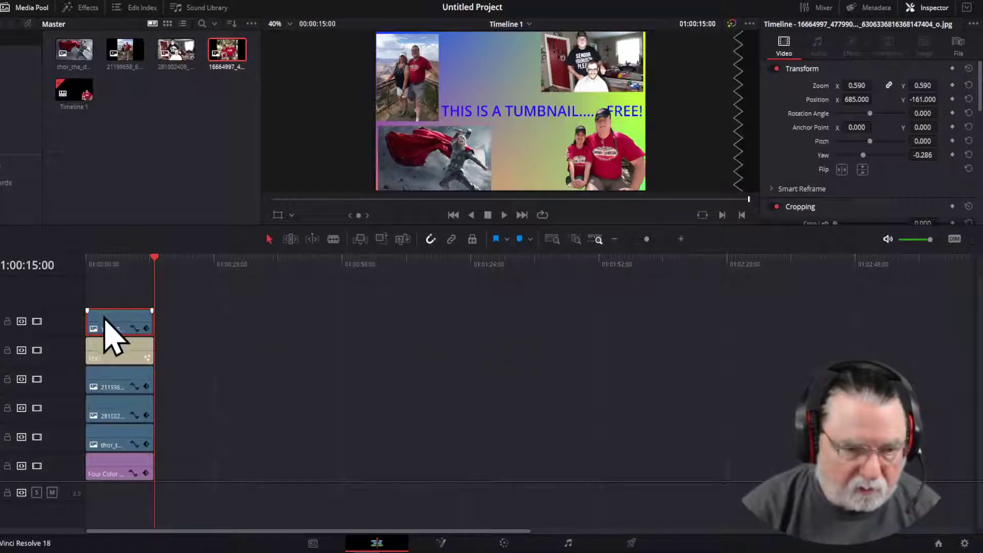
{"action": "left_click", "coordinate": [103, 262]}
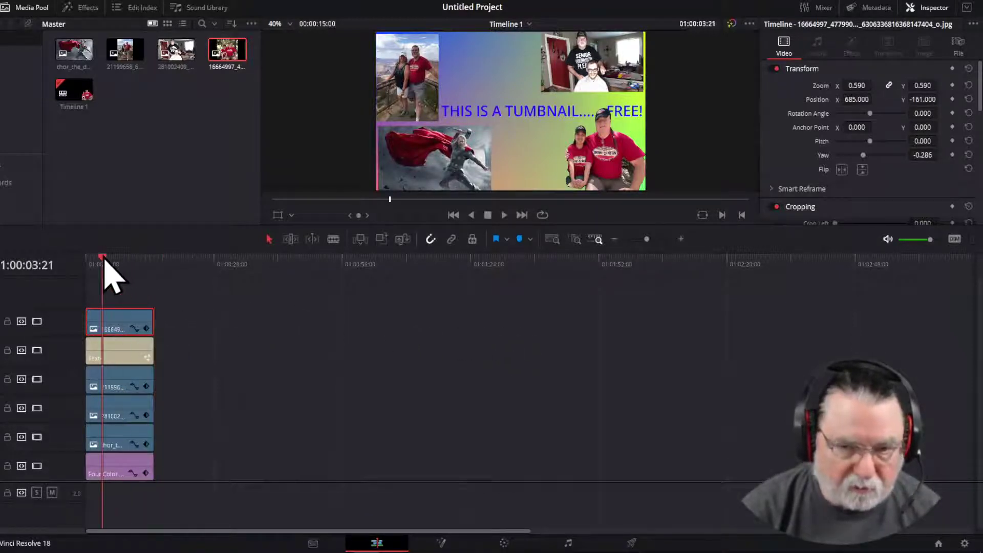
{"action": "mouse_move", "coordinate": [110, 329]}
{"action": "left_mouse_down"}
{"action": "mouse_move", "coordinate": [235, 330]}
{"action": "mouse_move", "coordinate": [129, 330]}
{"action": "mouse_move", "coordinate": [229, 356]}
{"action": "mouse_move", "coordinate": [115, 329]}
{"action": "left_mouse_up"}
{"action": "left_click", "coordinate": [193, 262]}
{"action": "key", "text": "Home"}
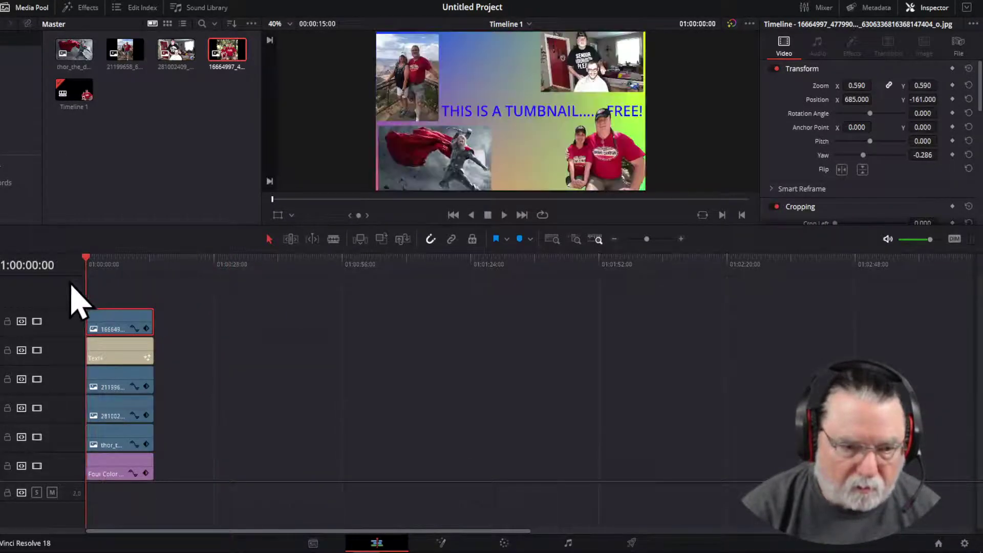
Step: Try once more to paste a second copy of the couple cut-out clip into the timeline
{"action": "right_click", "coordinate": [122, 325]}
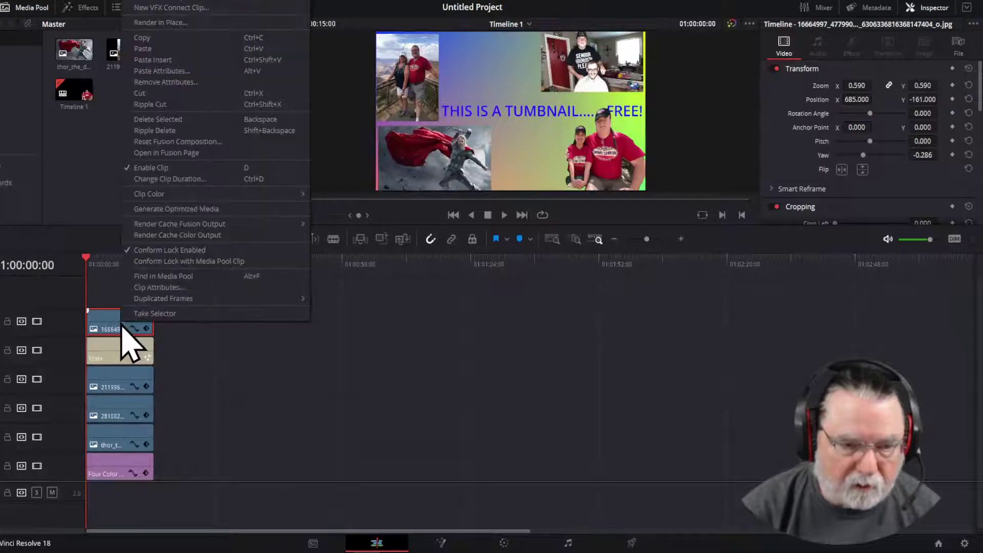
{"action": "left_click", "coordinate": [149, 49]}
{"action": "right_click", "coordinate": [524, 350]}
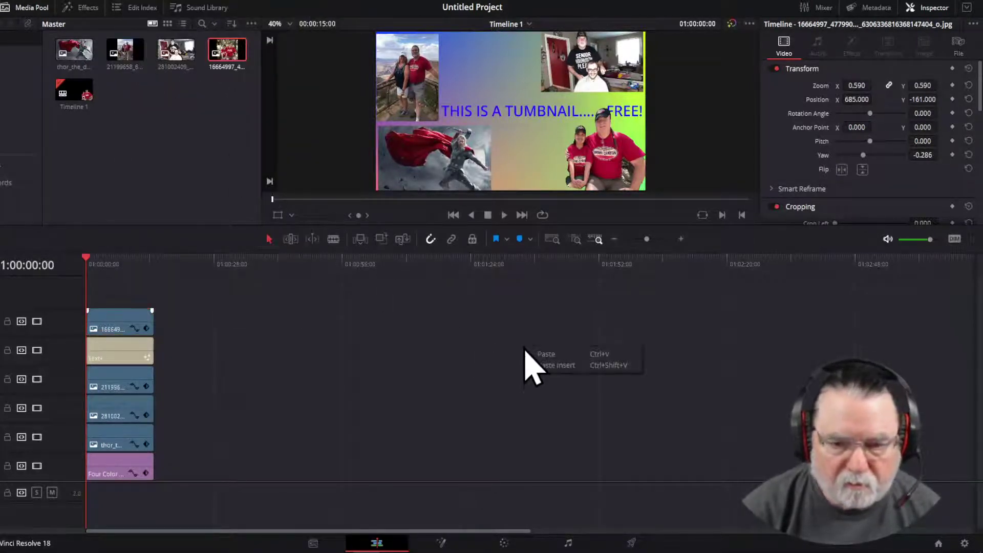
{"action": "left_click", "coordinate": [540, 354]}
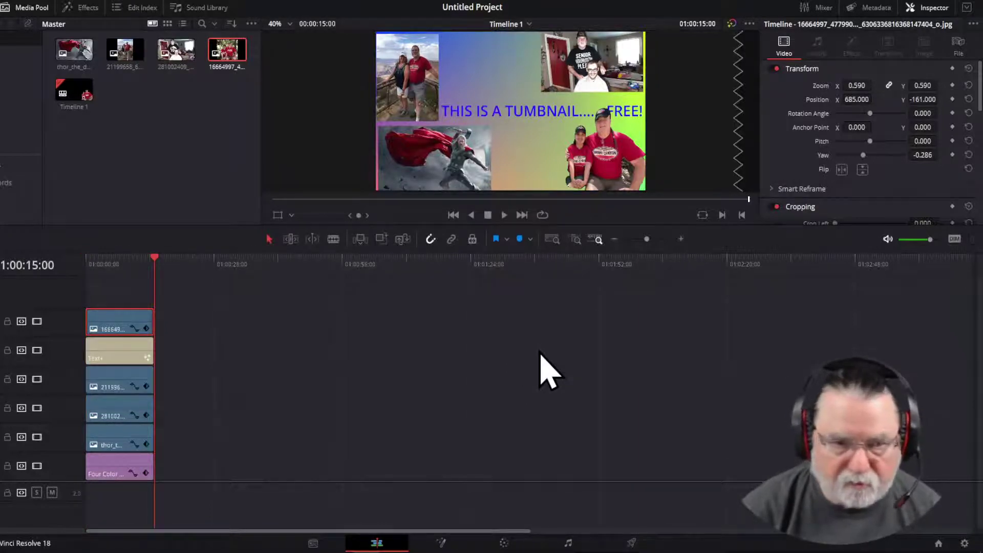
{"action": "left_click_drag", "start_coordinate": [155, 258], "coordinate": [101, 268]}
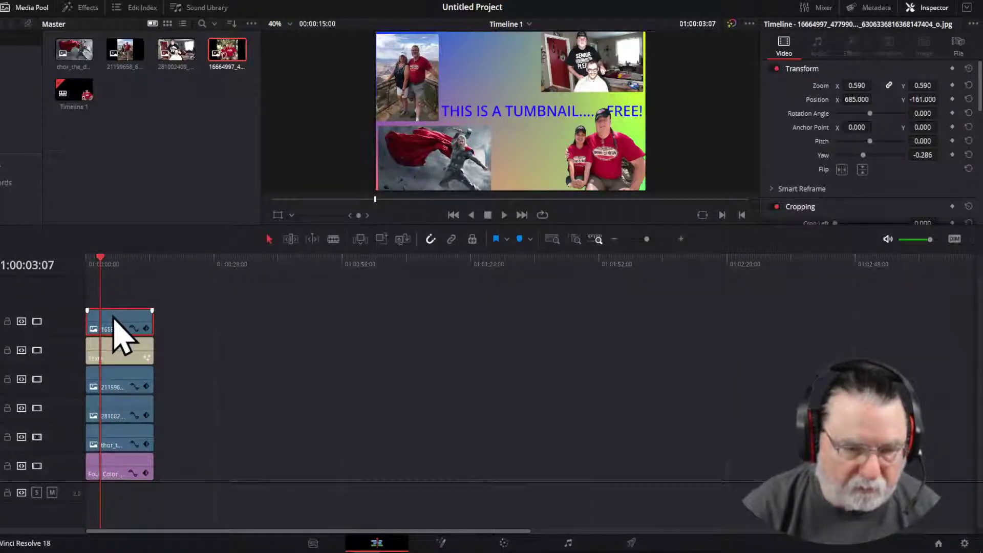
{"action": "mouse_move", "coordinate": [113, 320]}
{"action": "left_mouse_down"}
{"action": "mouse_move", "coordinate": [127, 323]}
{"action": "mouse_move", "coordinate": [121, 336]}
{"action": "left_mouse_up"}
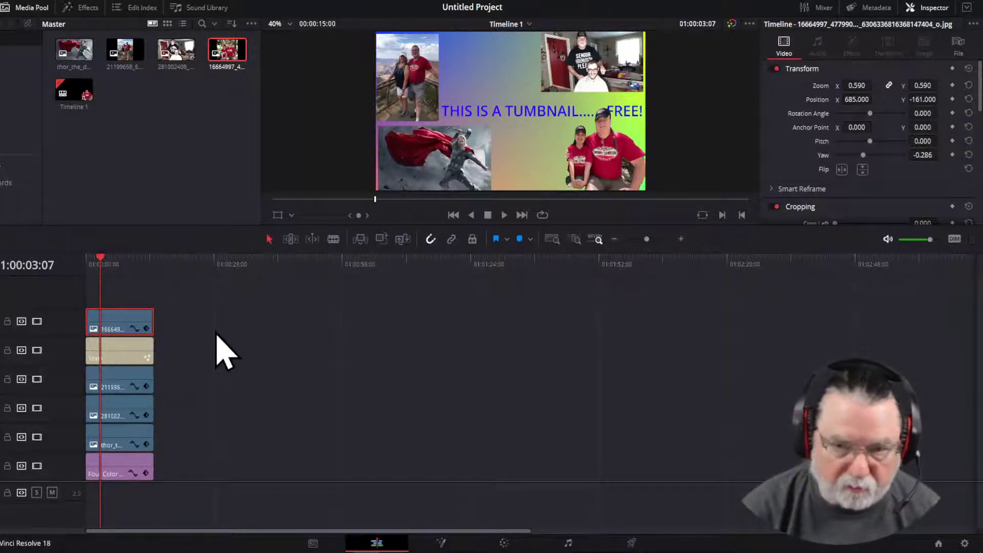
Step: Place the original couple photo on a new video track above the cut-out, aligned with the start of the timeline
{"action": "left_click", "coordinate": [276, 328]}
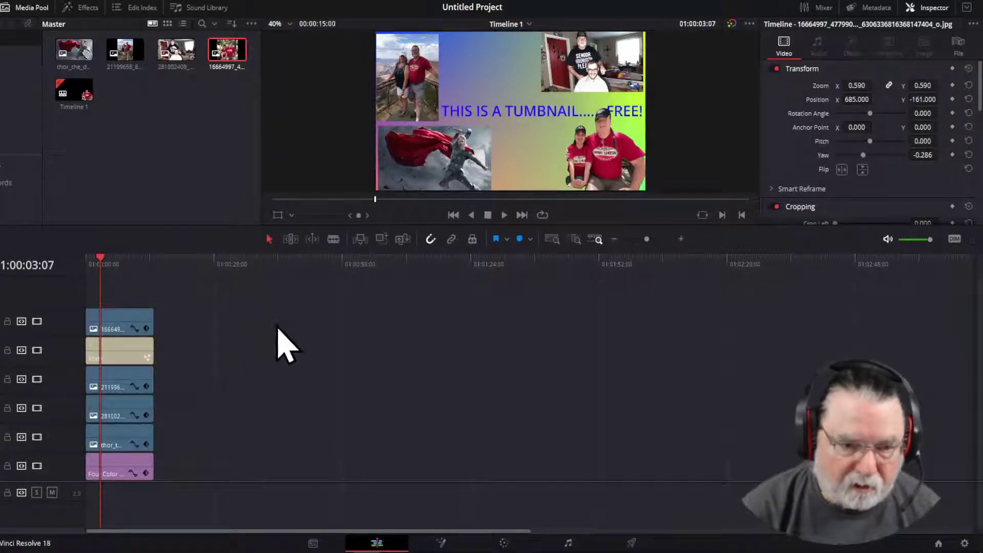
{"action": "left_click_drag", "start_coordinate": [229, 56], "coordinate": [181, 275]}
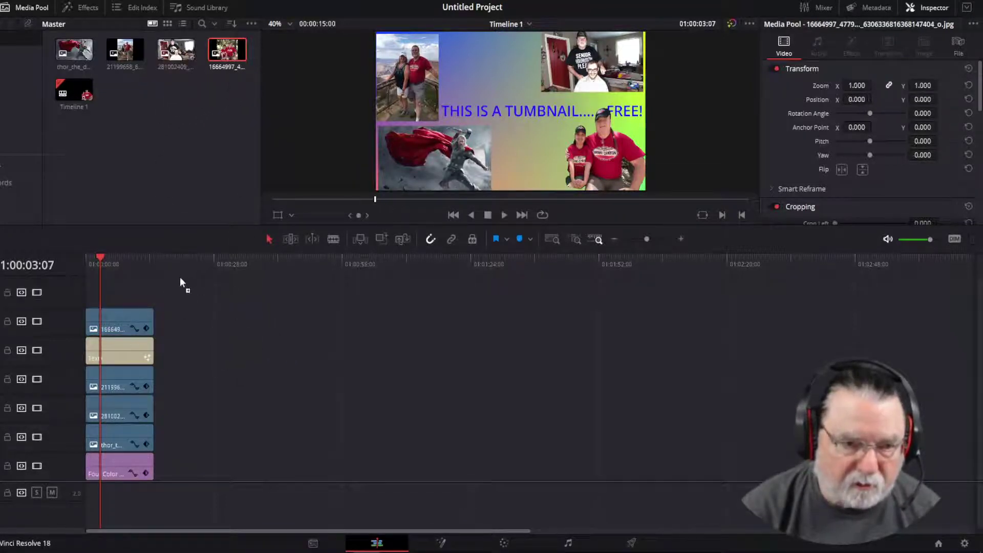
{"action": "left_click_drag", "start_coordinate": [221, 301], "coordinate": [115, 301]}
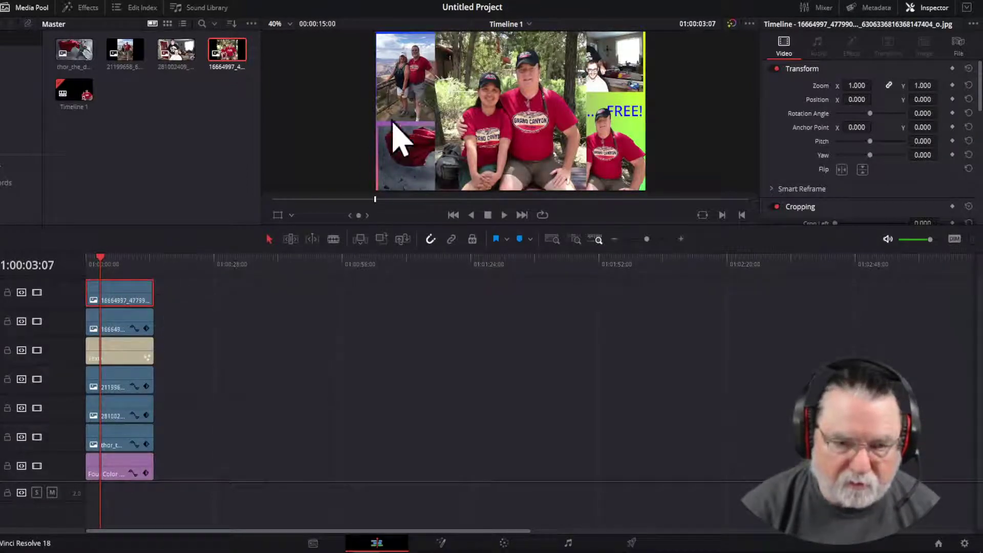
Step: View the added couple photo on the Color page and remove it from the timeline
{"action": "left_click", "coordinate": [501, 545]}
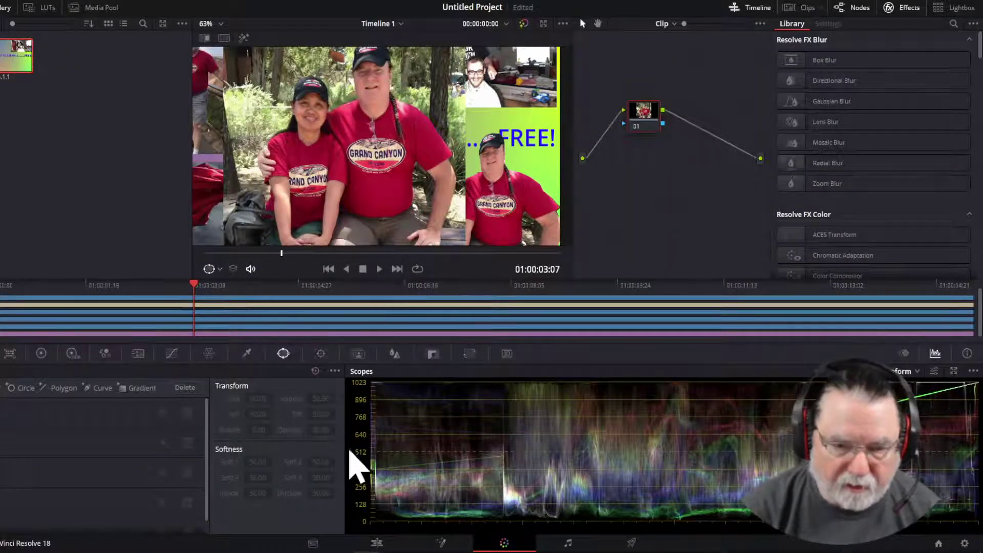
{"action": "left_click", "coordinate": [377, 544]}
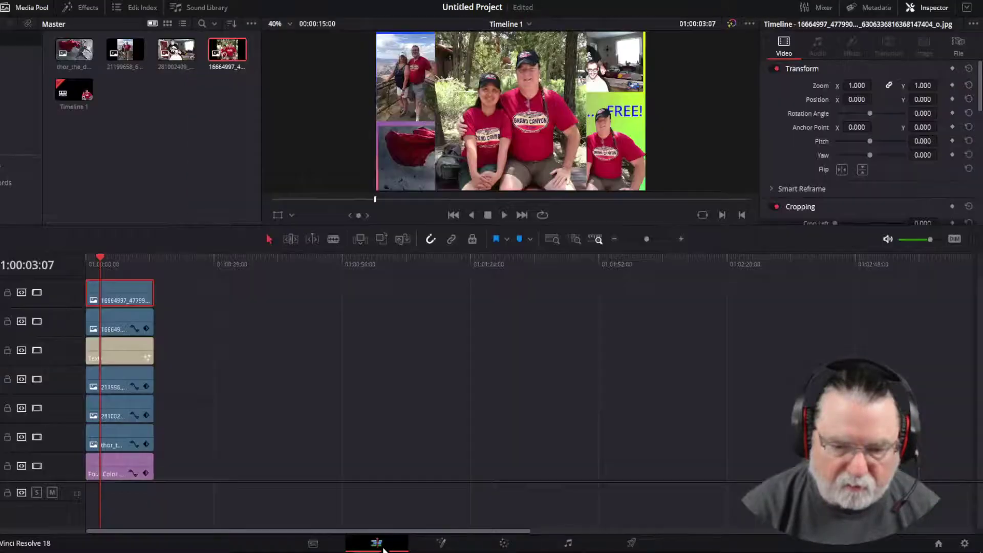
{"action": "left_click_drag", "start_coordinate": [113, 303], "coordinate": [486, 361]}
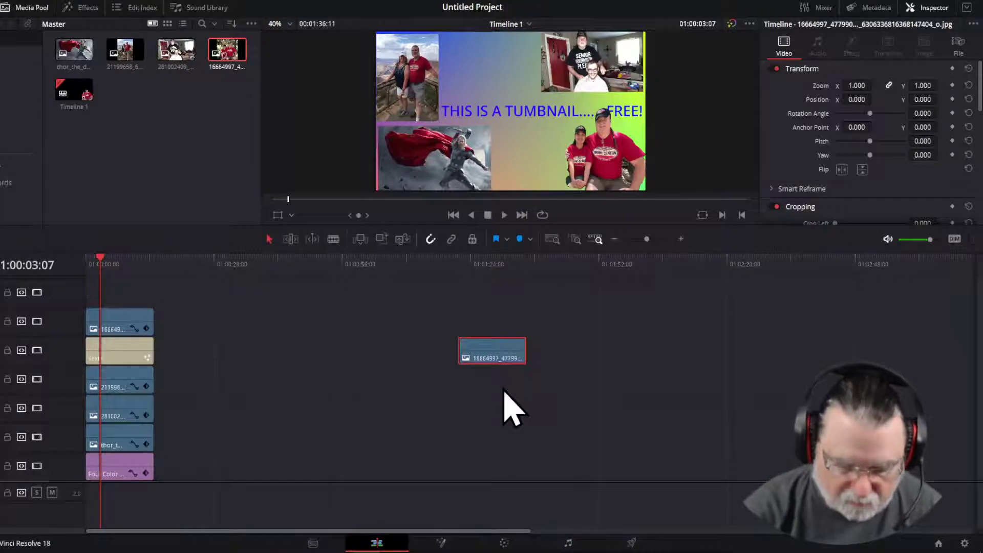
{"action": "key", "text": "ctrl+z"}
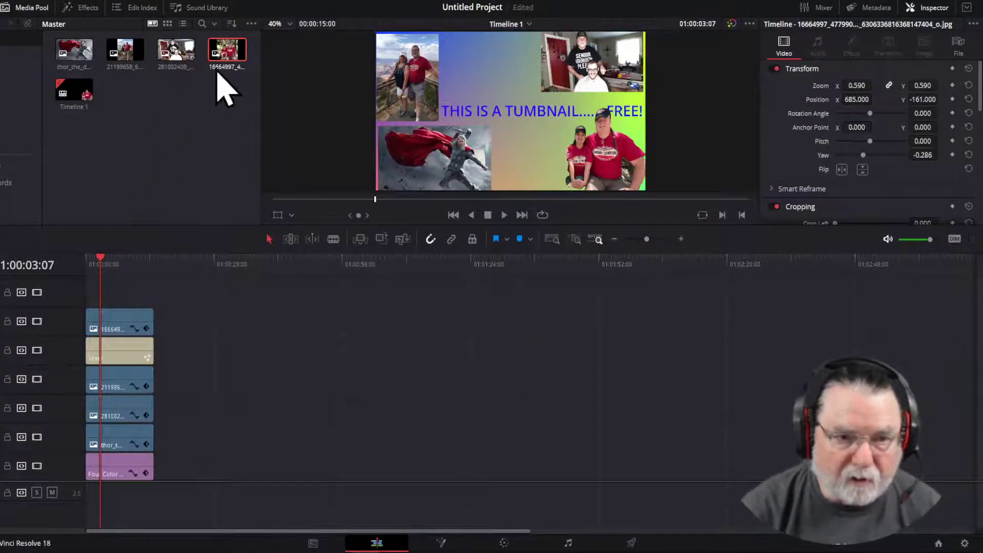
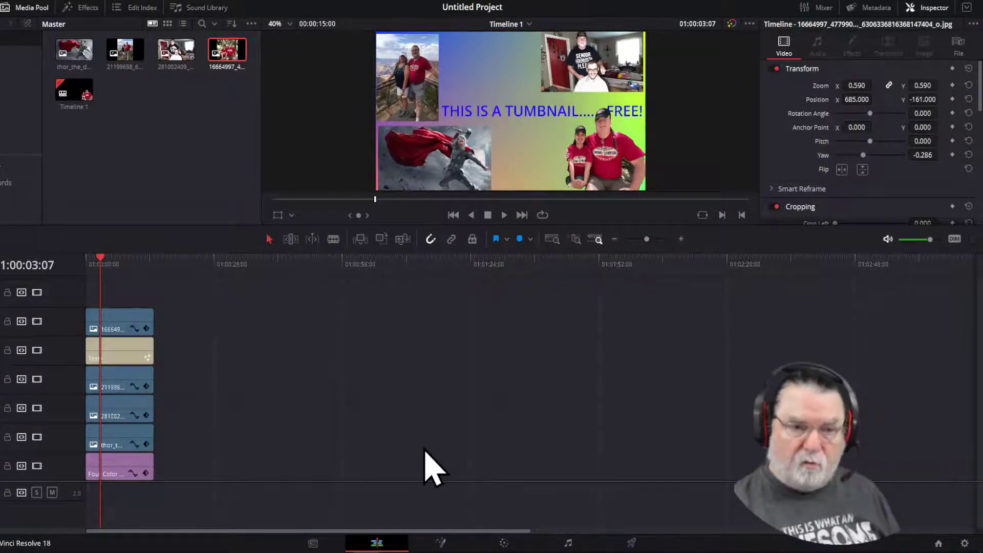
Step: Move the Four Color Gradient clip away from the stack and put a Solid Color generator in its place on the lowest video track
{"action": "left_click_drag", "start_coordinate": [138, 471], "coordinate": [353, 445]}
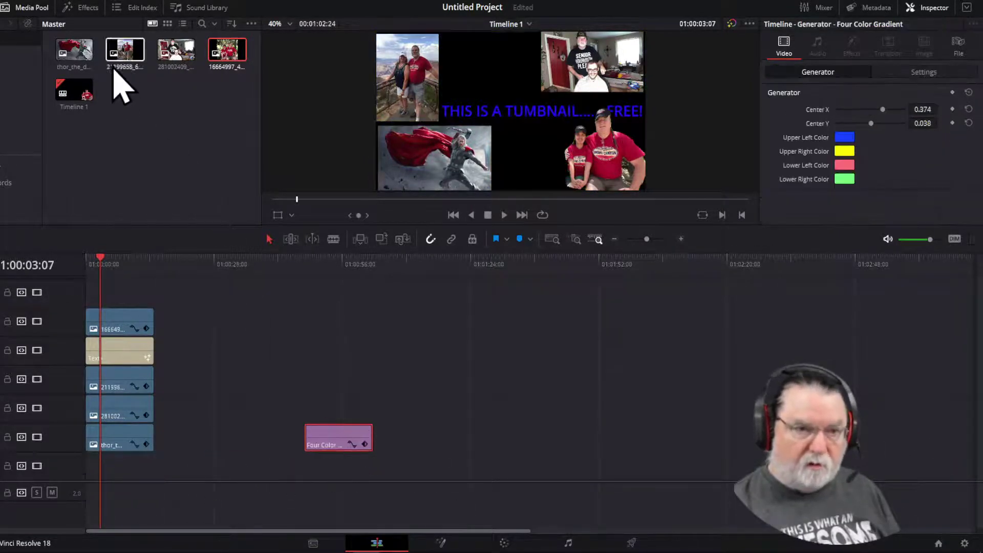
{"action": "left_click", "coordinate": [85, 8]}
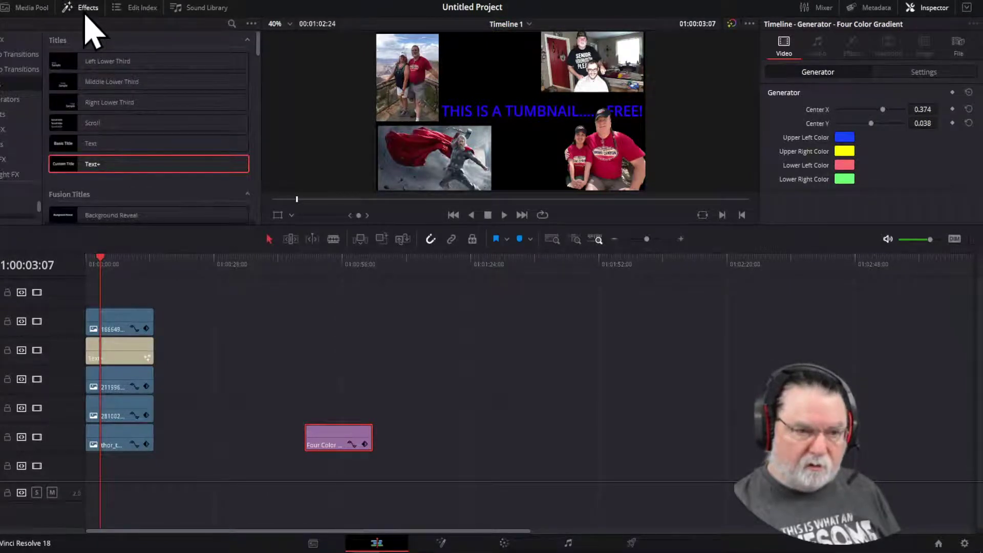
{"action": "left_click", "coordinate": [15, 99]}
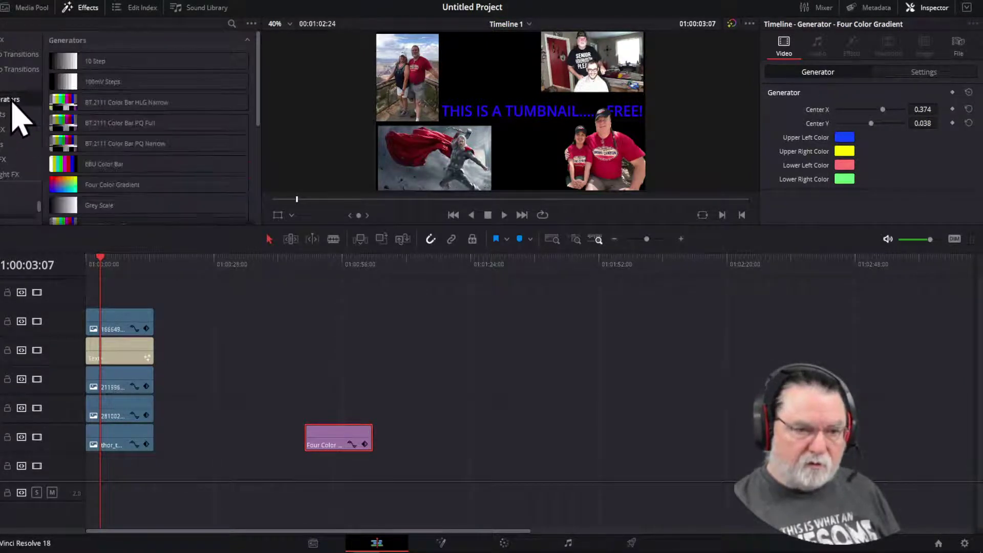
{"action": "scroll", "coordinate": [108, 184], "scroll_direction": "down", "scroll_amount": 2}
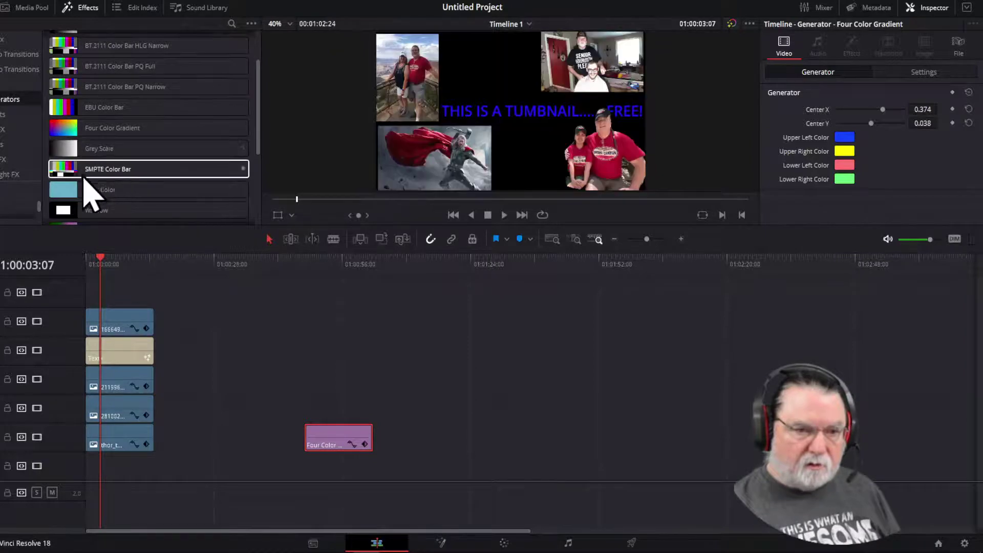
{"action": "left_click_drag", "start_coordinate": [71, 187], "coordinate": [100, 468]}
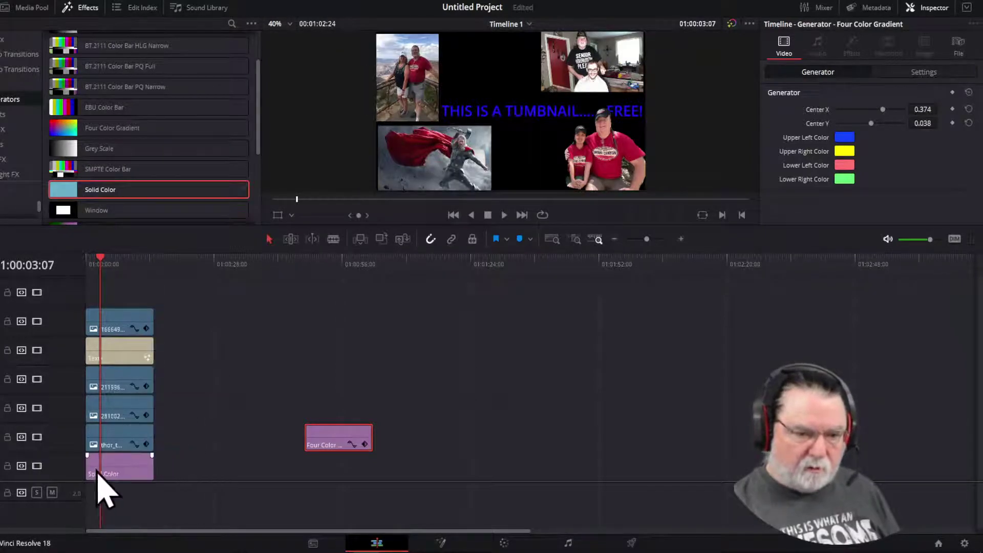
Step: Set the Solid Color background to white (#ffffff)
{"action": "left_click", "coordinate": [843, 110]}
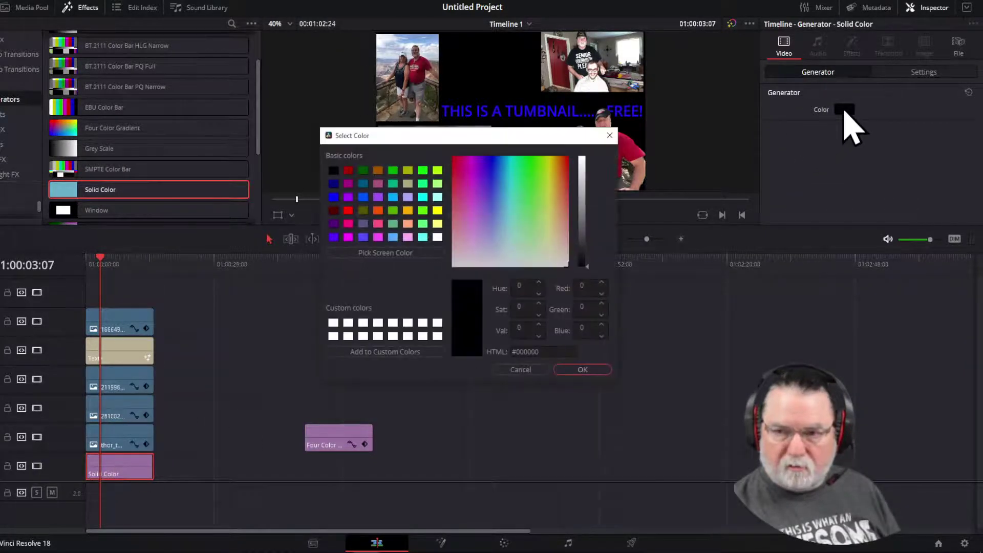
{"action": "left_click", "coordinate": [437, 336]}
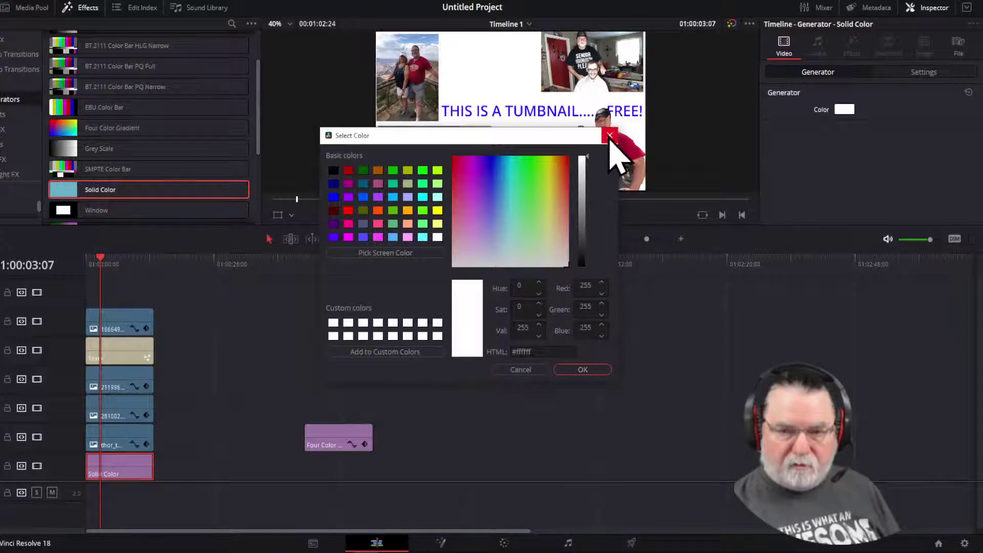
{"action": "left_click", "coordinate": [574, 373]}
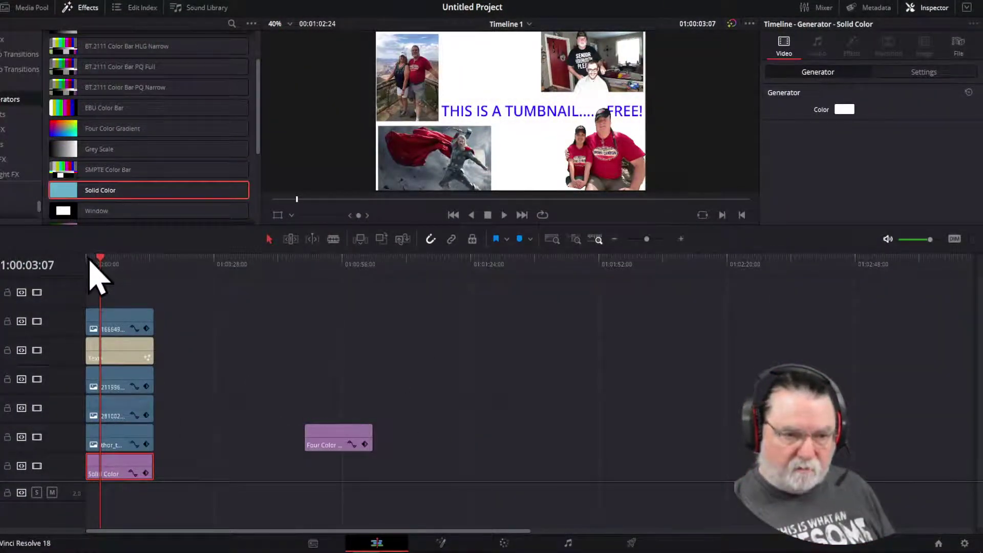
Step: Move the Solid Color clip away from the stack and put the Four Color Gradient clip back on the lowest video track
{"action": "left_click_drag", "start_coordinate": [99, 259], "coordinate": [89, 259]}
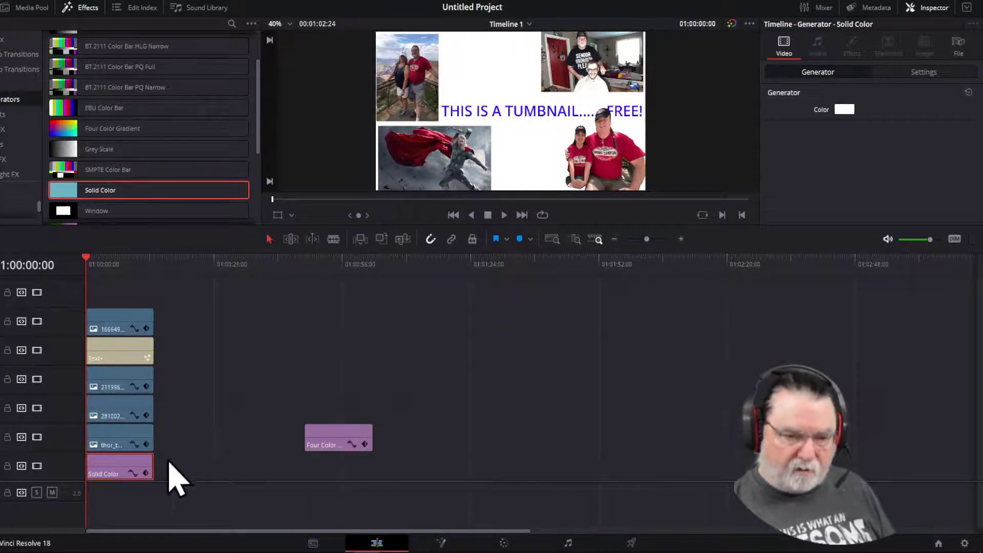
{"action": "left_click_drag", "start_coordinate": [130, 468], "coordinate": [456, 376]}
{"action": "left_click_drag", "start_coordinate": [351, 446], "coordinate": [120, 492]}
Step: Delete the unused Solid Color clip from the timeline, keeping the Four Color Gradient as the background
{"action": "left_click", "coordinate": [439, 379]}
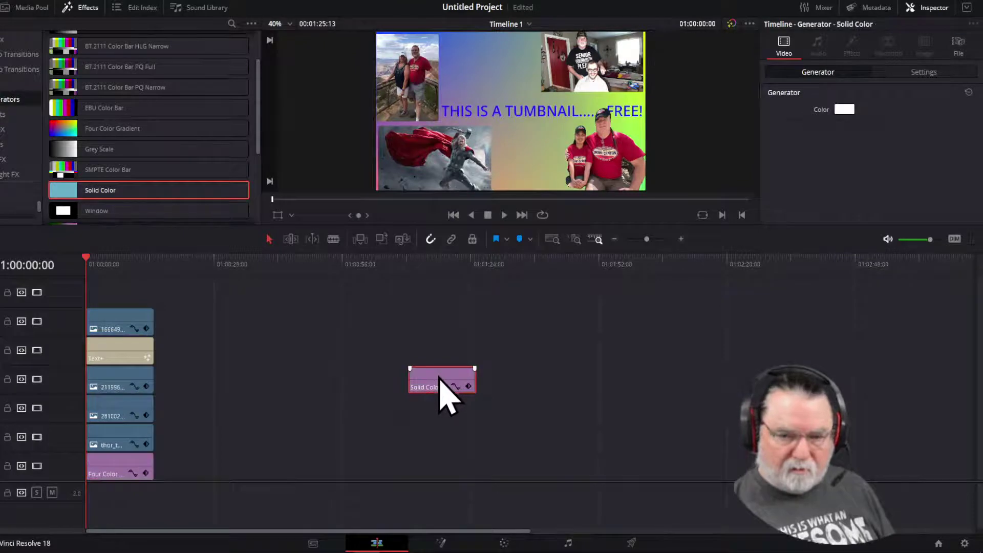
{"action": "key", "text": "ctrl+z"}
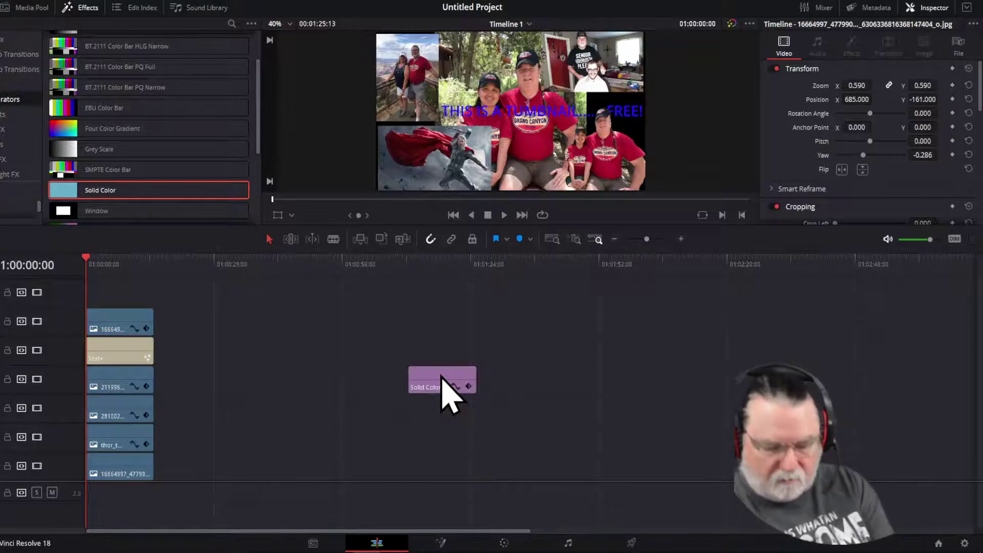
{"action": "key", "text": "ctrl+shift+z"}
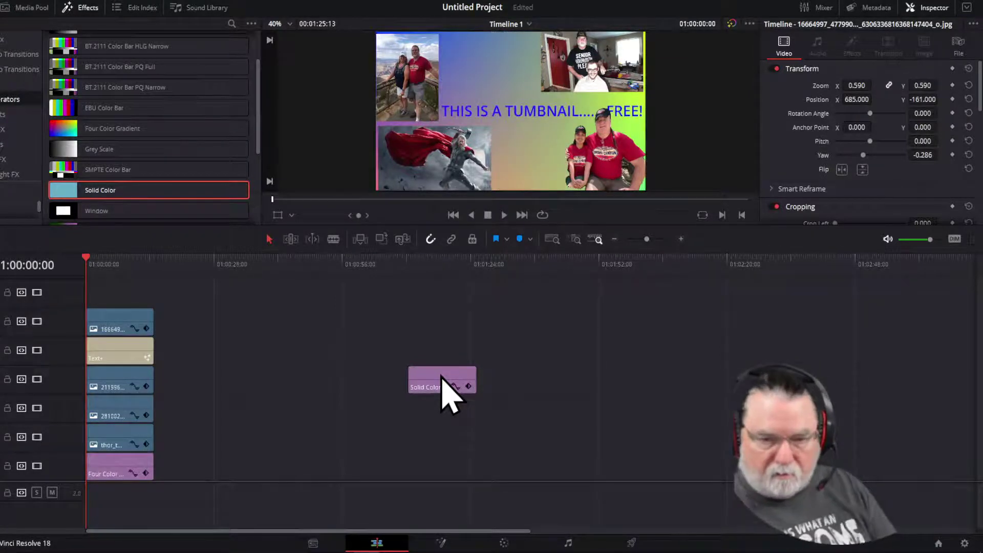
{"action": "left_click", "coordinate": [446, 383]}
{"action": "key", "text": "Delete"}
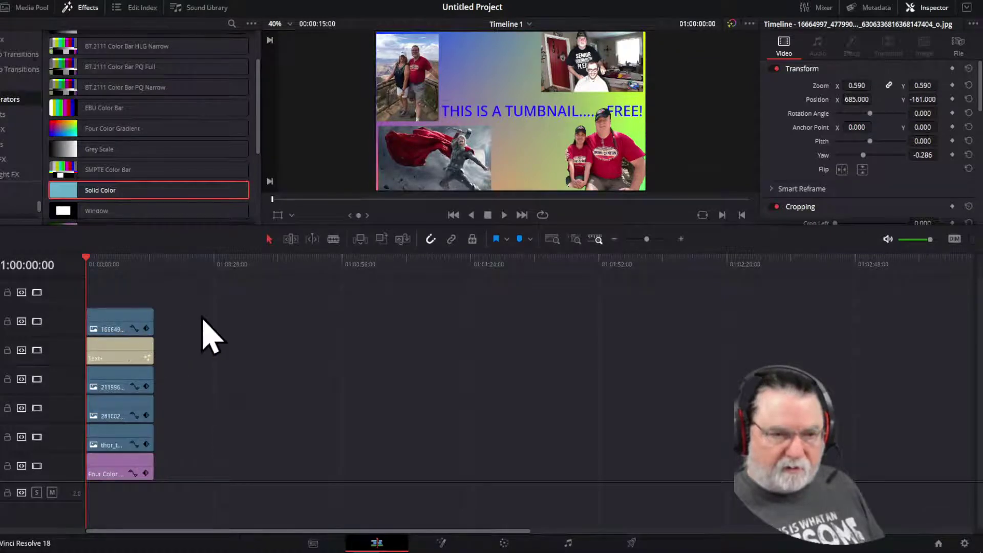
Step: Add a Cross Dissolve to the start of the Four Color Gradient clip and lengthen it to 6.8 seconds (204 frames)
{"action": "left_click", "coordinate": [10, 55]}
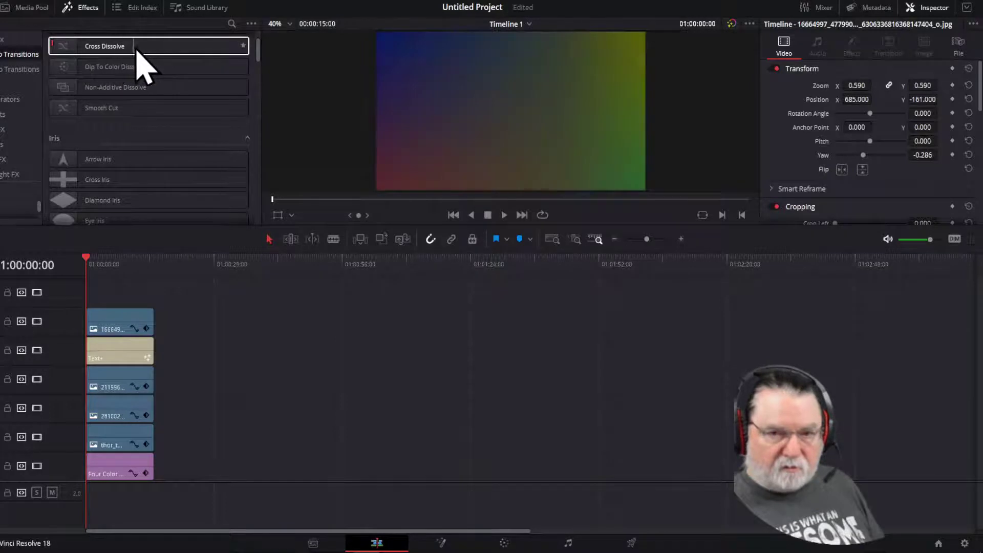
{"action": "left_click_drag", "start_coordinate": [117, 47], "coordinate": [136, 388]}
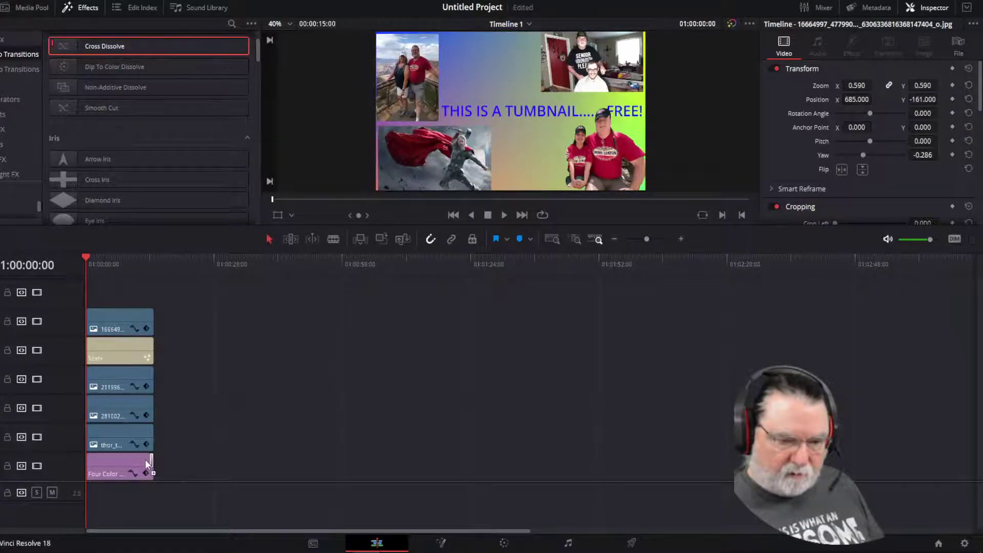
{"action": "left_click_drag", "start_coordinate": [103, 463], "coordinate": [83, 460]}
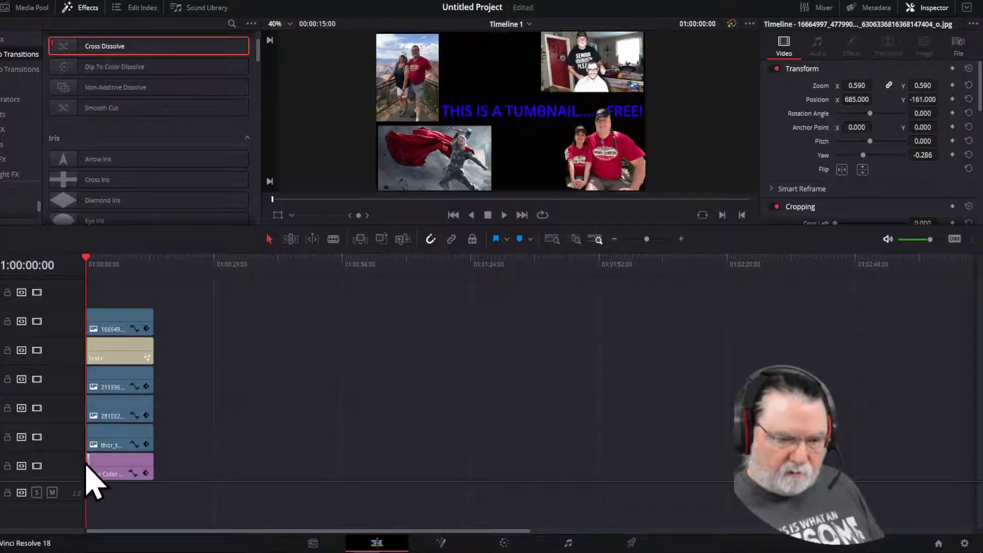
{"action": "left_click", "coordinate": [269, 262]}
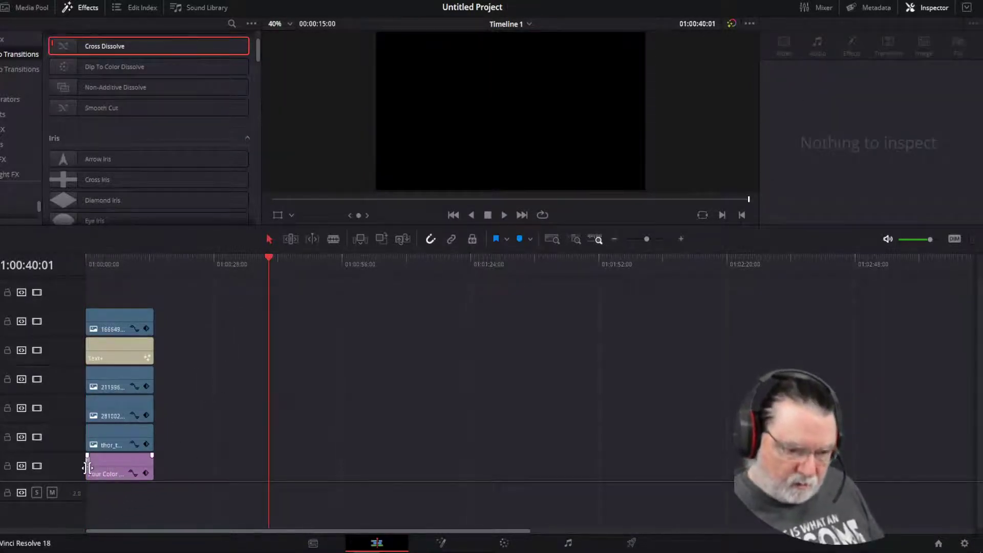
{"action": "left_click_drag", "start_coordinate": [87, 467], "coordinate": [119, 494]}
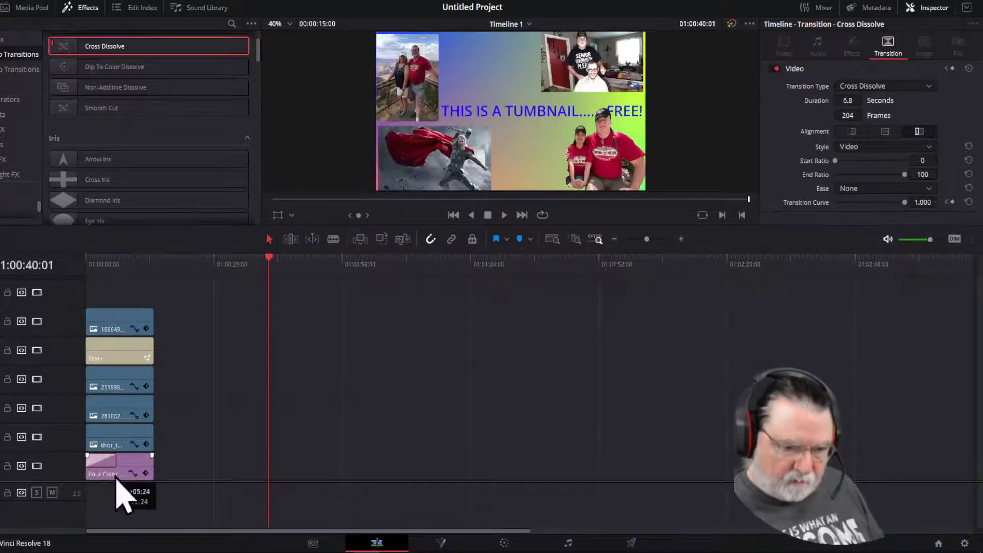
Step: Play the timeline twice from the start to review how the background fades in, and return to the beginning
{"action": "left_click_drag", "start_coordinate": [272, 262], "coordinate": [87, 305]}
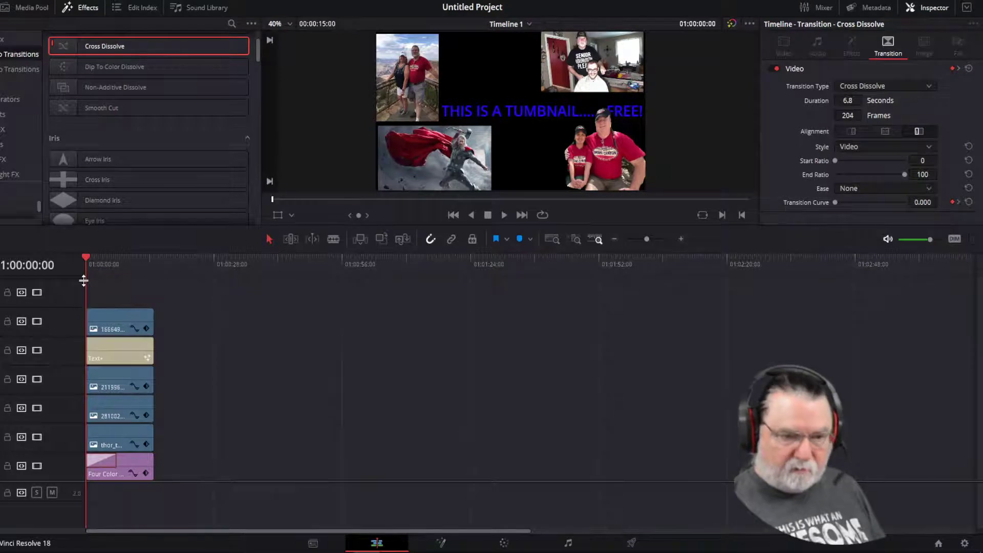
{"action": "key", "text": "space"}
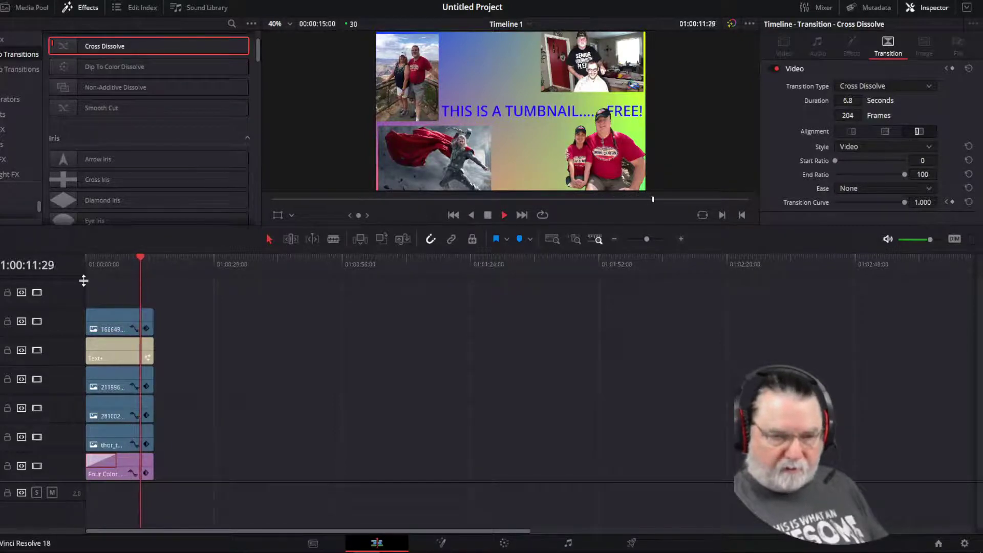
{"action": "left_click", "coordinate": [503, 215]}
{"action": "left_click_drag", "start_coordinate": [149, 261], "coordinate": [91, 275]}
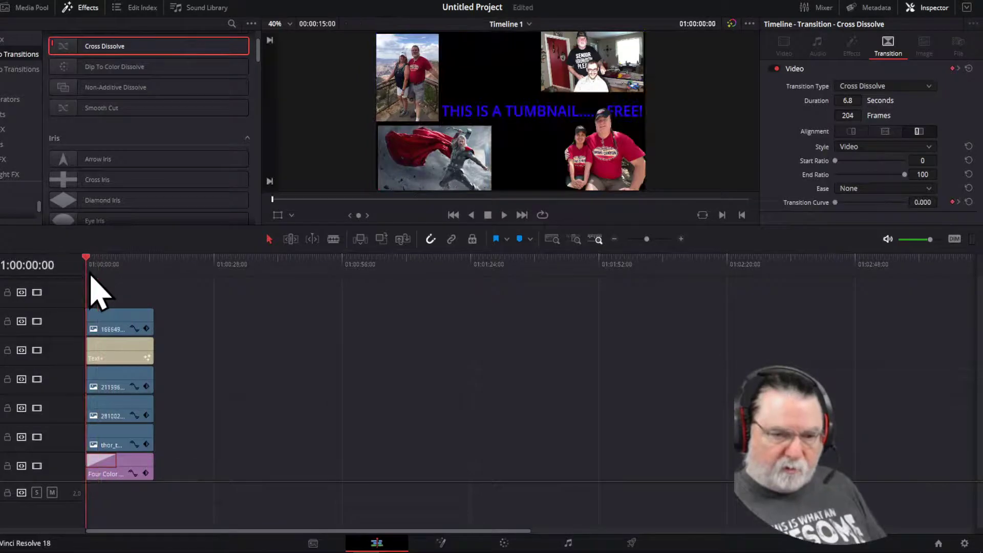
{"action": "key", "text": "space"}
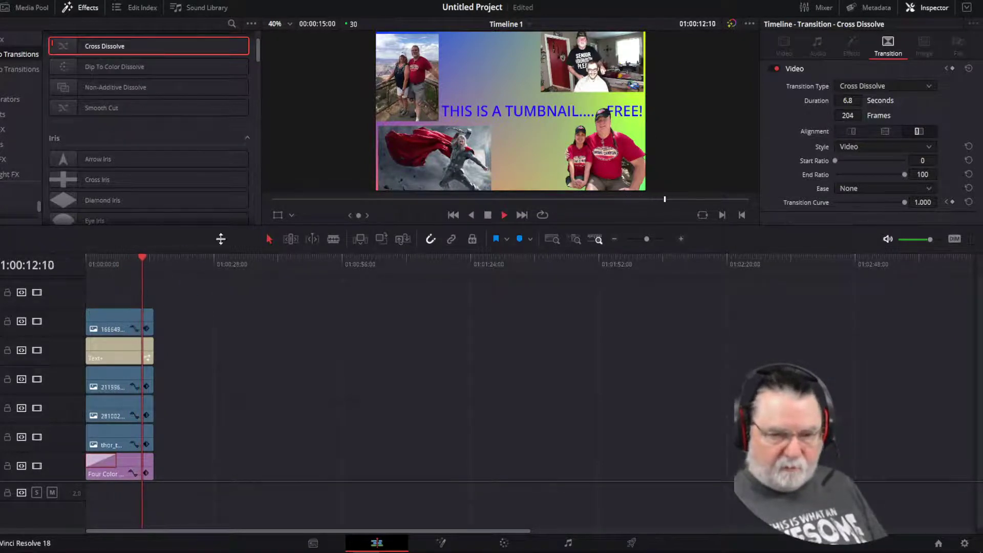
{"action": "left_click", "coordinate": [488, 215]}
{"action": "left_click_drag", "start_coordinate": [145, 259], "coordinate": [88, 275]}
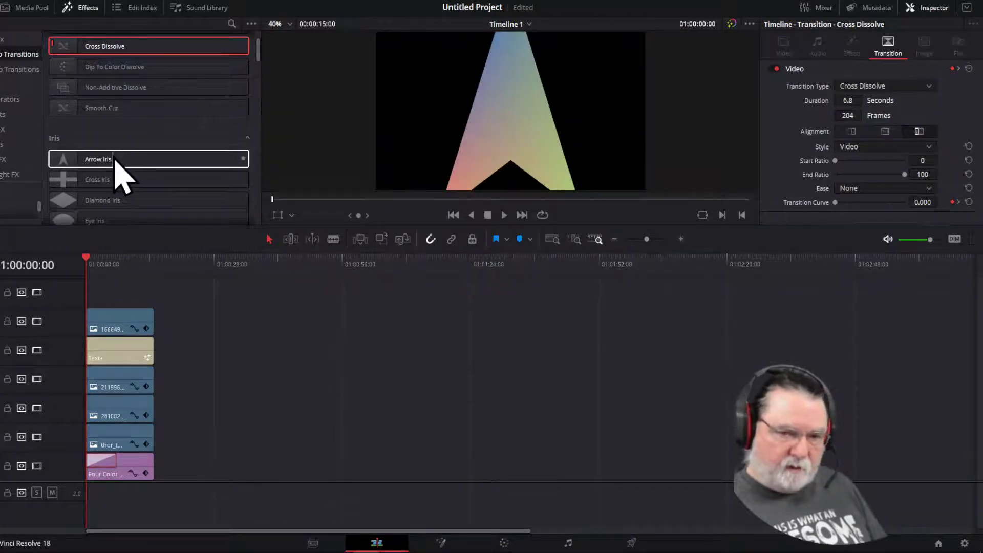
Step: Add an Arrow Iris transition to the end of the Four Color Gradient clip and lengthen it to 5.6 seconds (169 frames)
{"action": "left_click_drag", "start_coordinate": [113, 160], "coordinate": [141, 351]}
{"action": "mouse_move", "coordinate": [140, 461]}
{"action": "left_mouse_down"}
{"action": "mouse_move", "coordinate": [171, 463]}
{"action": "mouse_move", "coordinate": [152, 463]}
{"action": "left_mouse_up"}
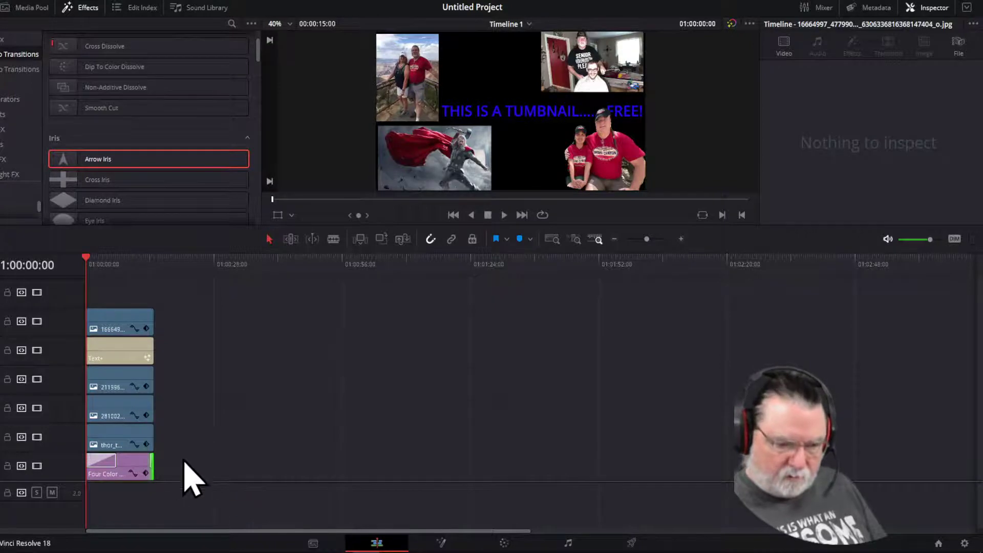
{"action": "left_click", "coordinate": [332, 262]}
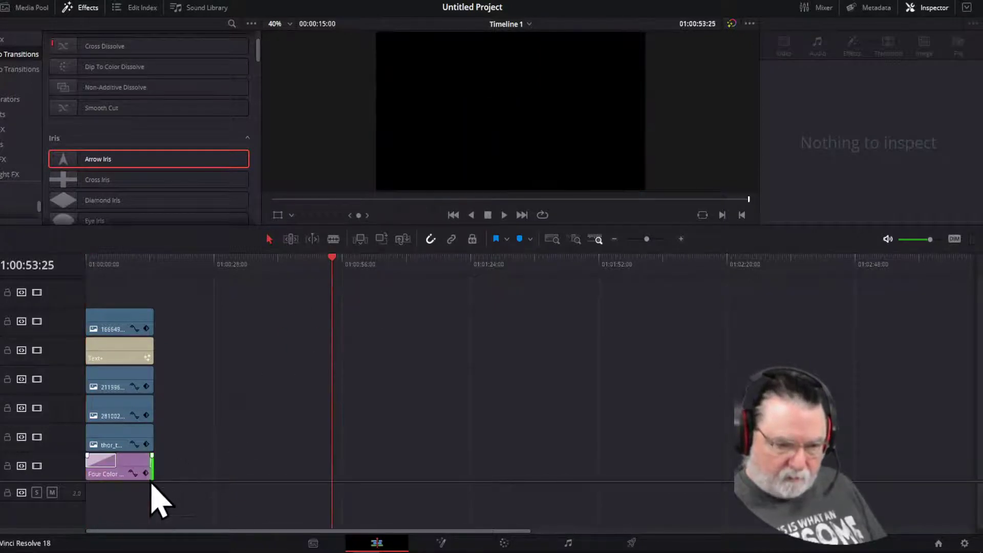
{"action": "left_click_drag", "start_coordinate": [147, 466], "coordinate": [138, 467]}
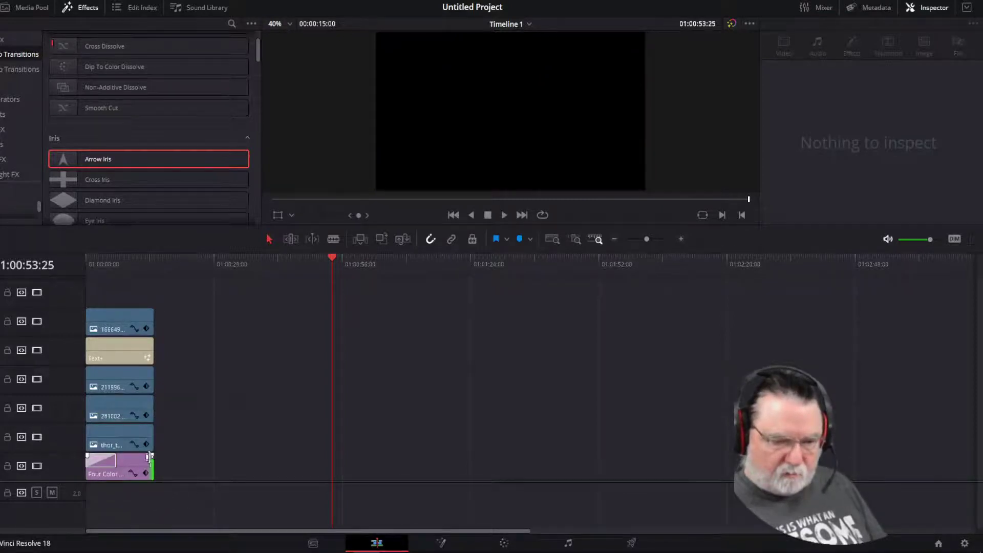
{"action": "left_click_drag", "start_coordinate": [150, 456], "coordinate": [128, 461]}
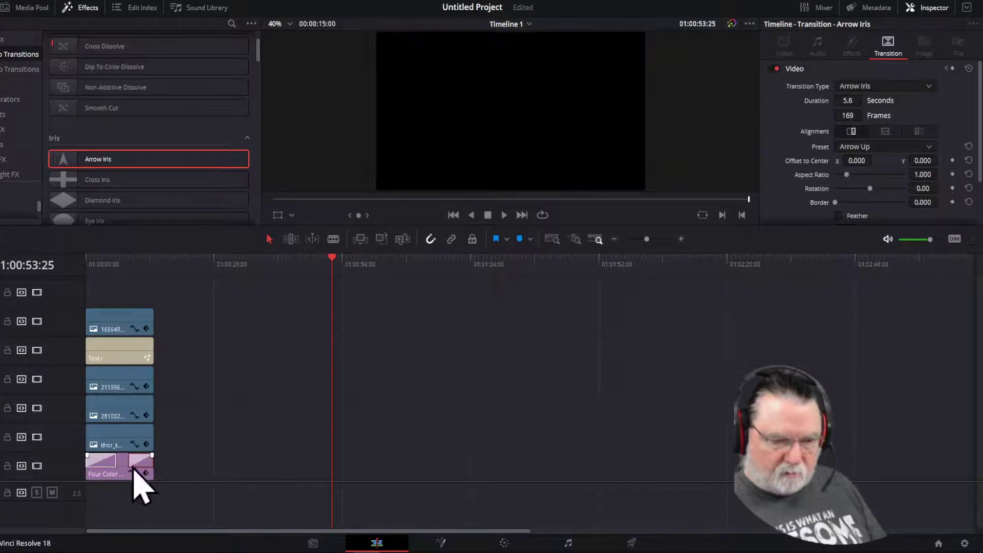
Step: Play back the timeline to review the Arrow Iris transition, and return to the start with the media pool shown
{"action": "left_click", "coordinate": [453, 216]}
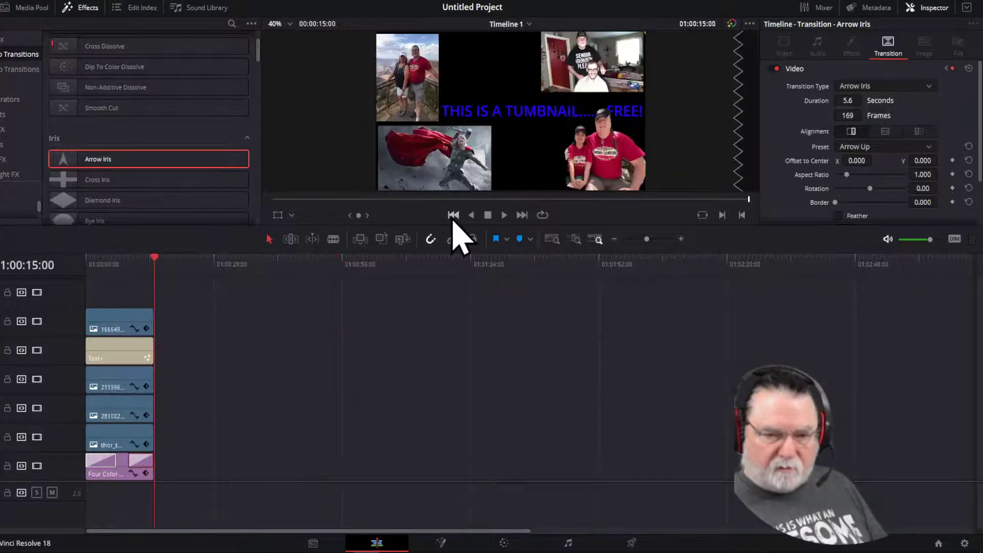
{"action": "key", "text": "space"}
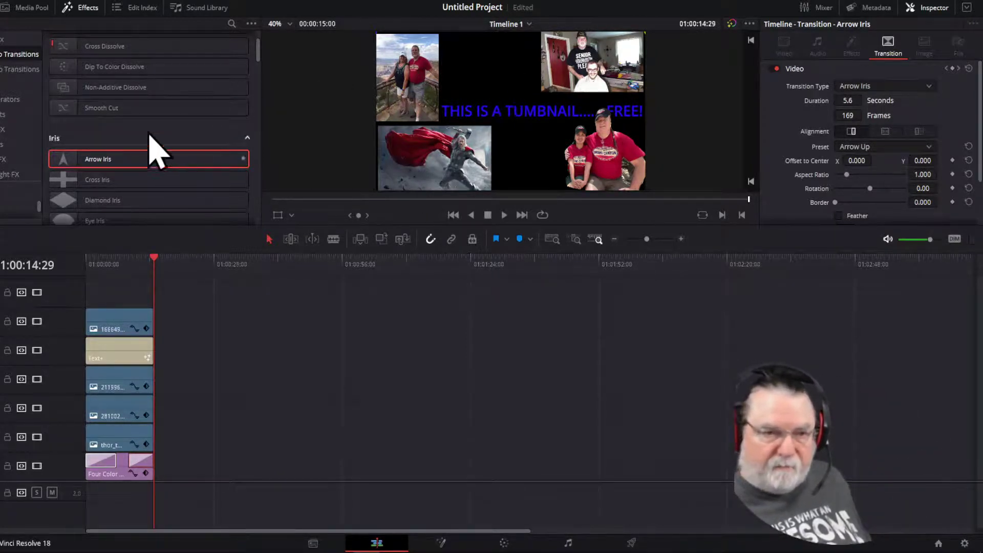
{"action": "left_click", "coordinate": [28, 9]}
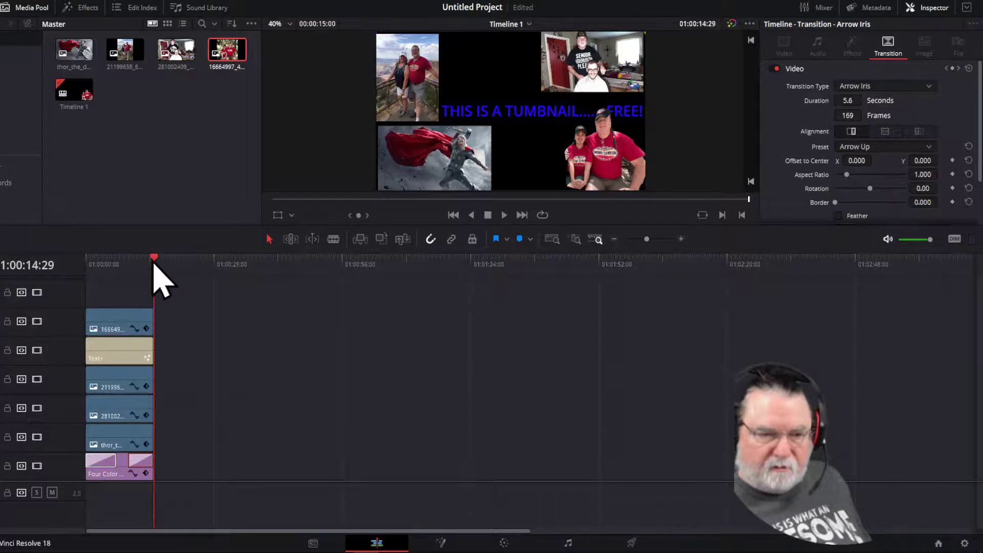
{"action": "left_click_drag", "start_coordinate": [153, 259], "coordinate": [90, 276]}
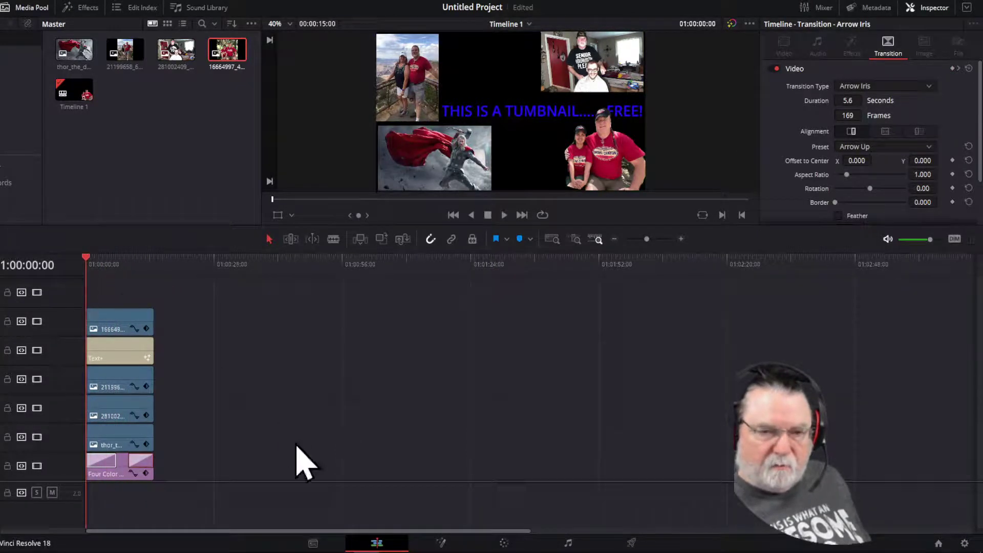